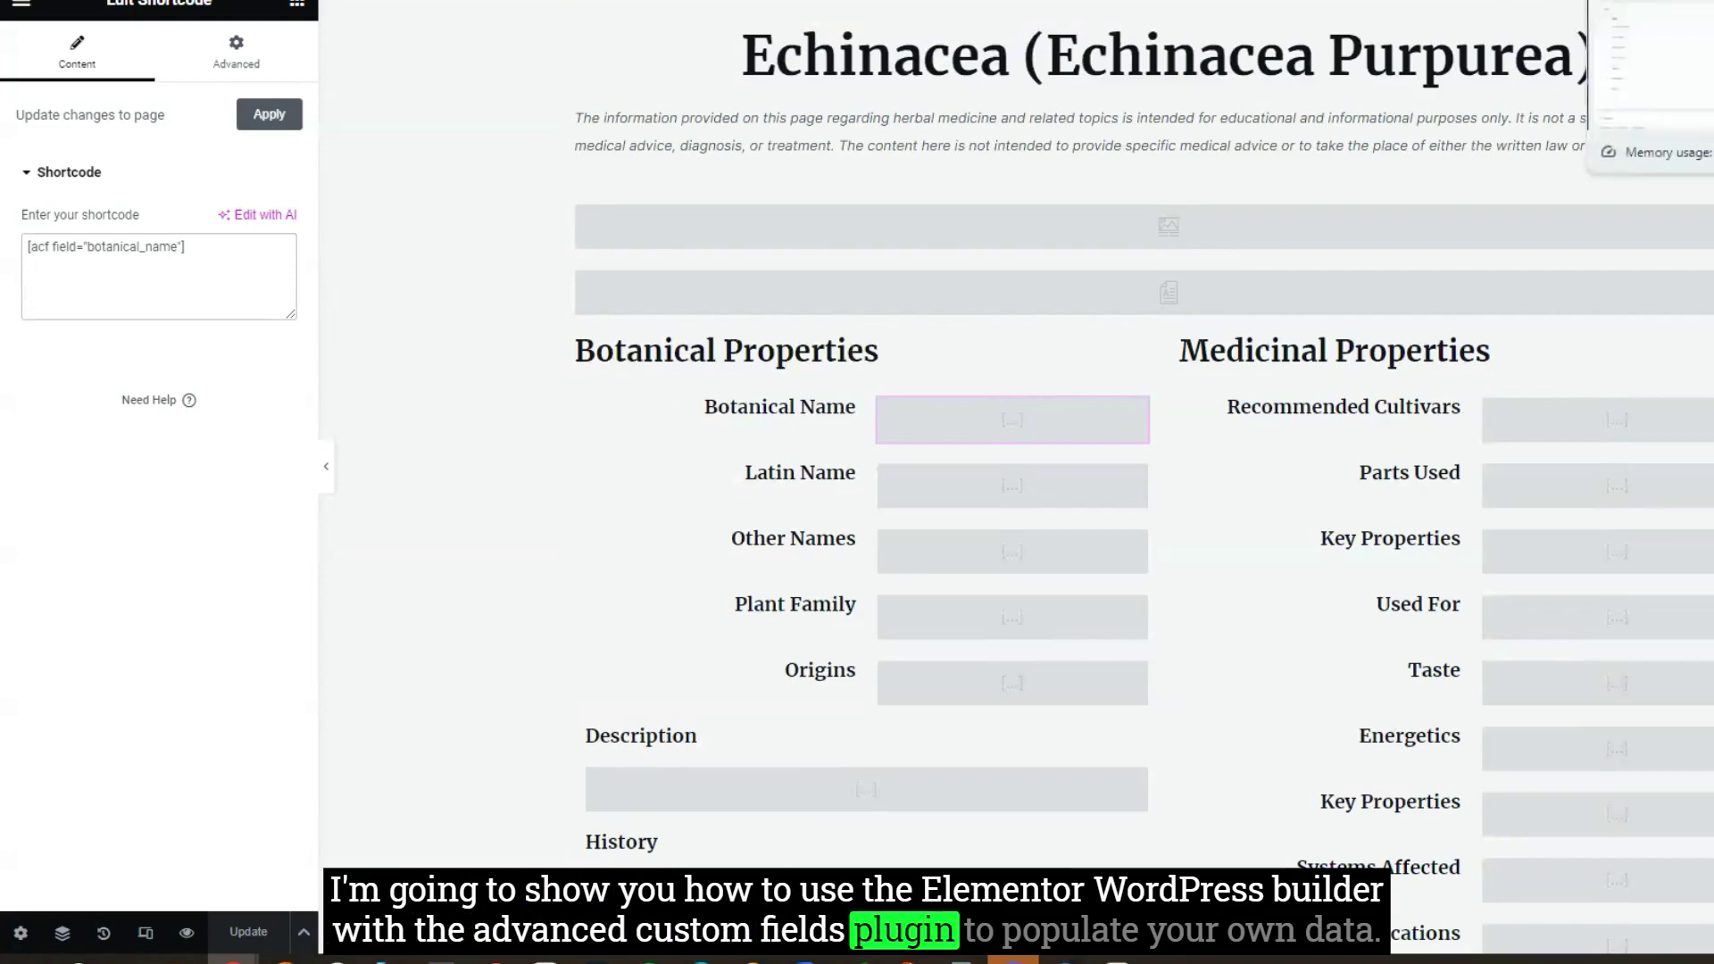
- Open the Cayenne herb post from the All Herbs list to show its ACF fields
{"action": "scroll", "coordinate": [979, 452], "scroll_direction": "down", "scroll_amount": 10}
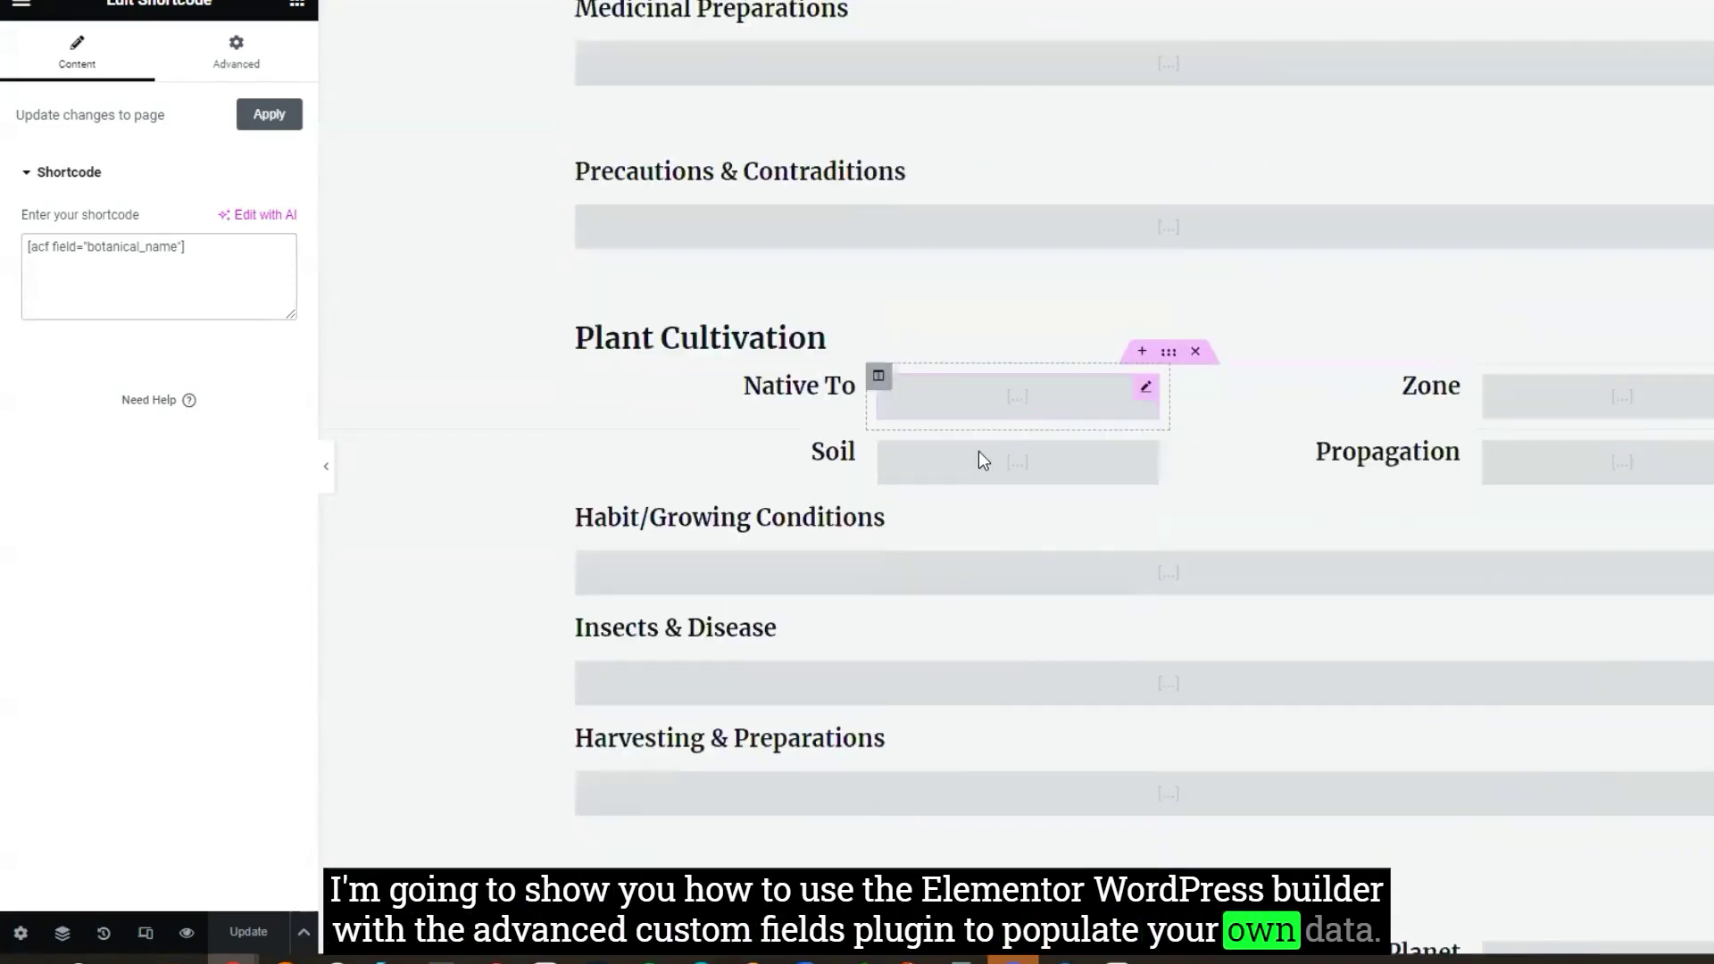
{"action": "scroll", "coordinate": [979, 452], "scroll_direction": "down", "scroll_amount": 7}
{"action": "scroll", "coordinate": [951, 555], "scroll_direction": "up", "scroll_amount": 20}
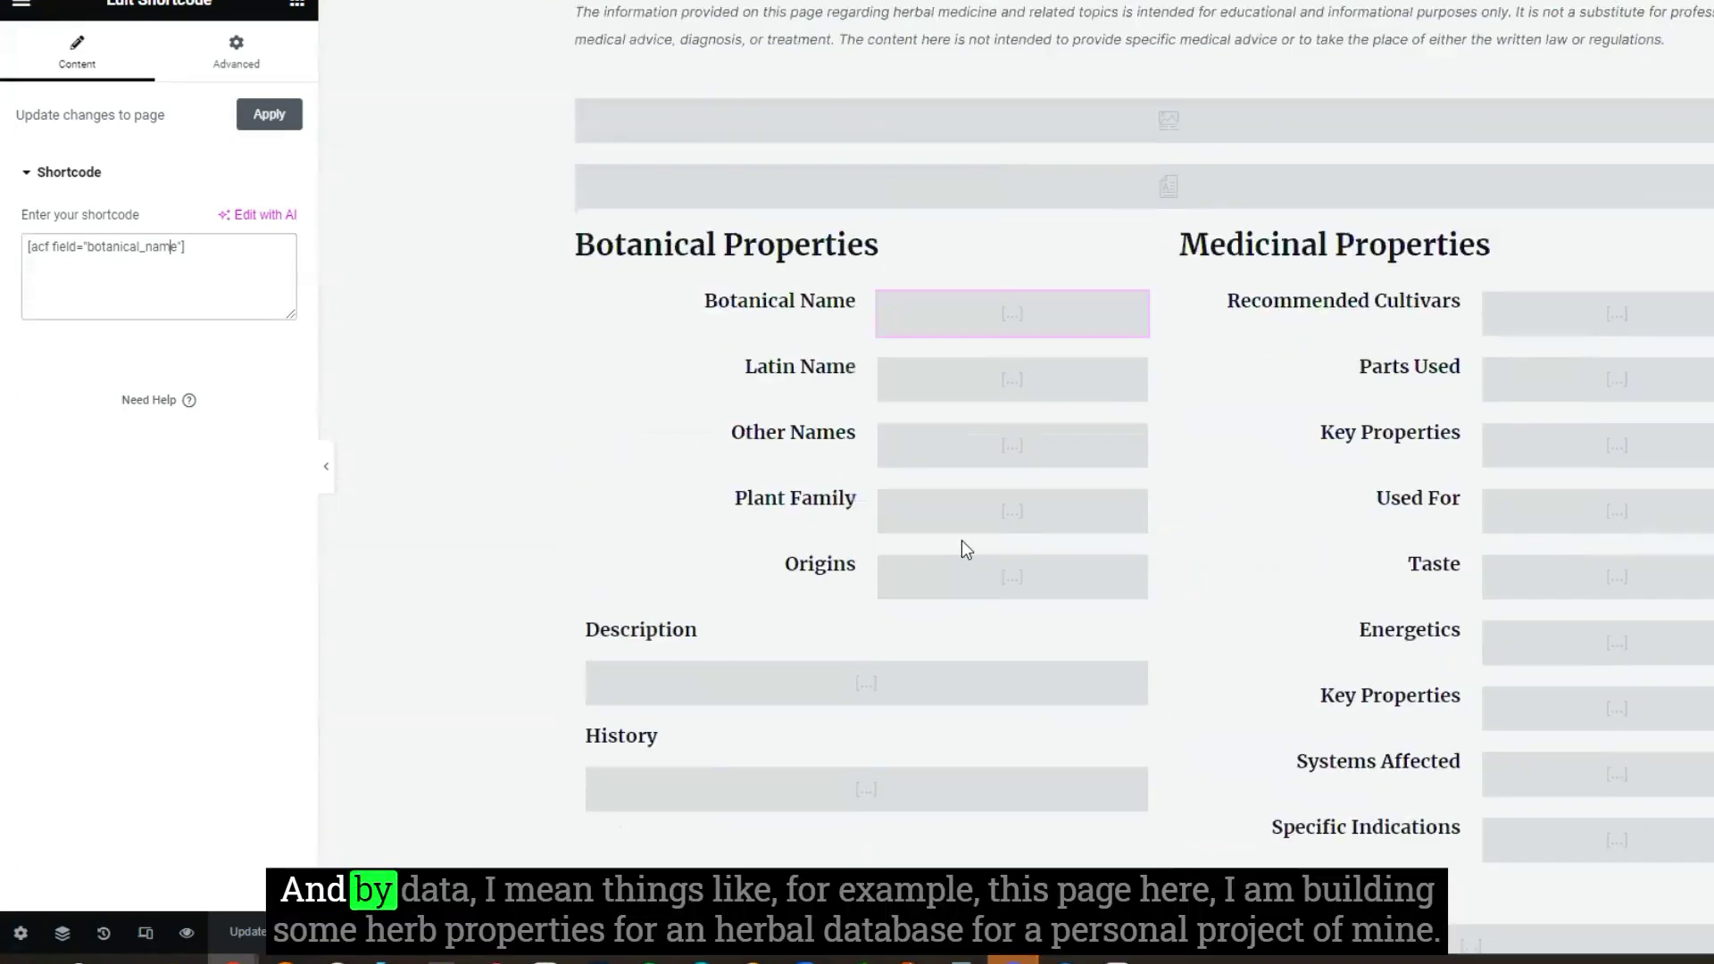
{"action": "scroll", "coordinate": [964, 548], "scroll_direction": "up", "scroll_amount": 4}
{"action": "scroll", "coordinate": [968, 549], "scroll_direction": "down", "scroll_amount": 5}
{"action": "scroll", "coordinate": [969, 548], "scroll_direction": "up", "scroll_amount": 2}
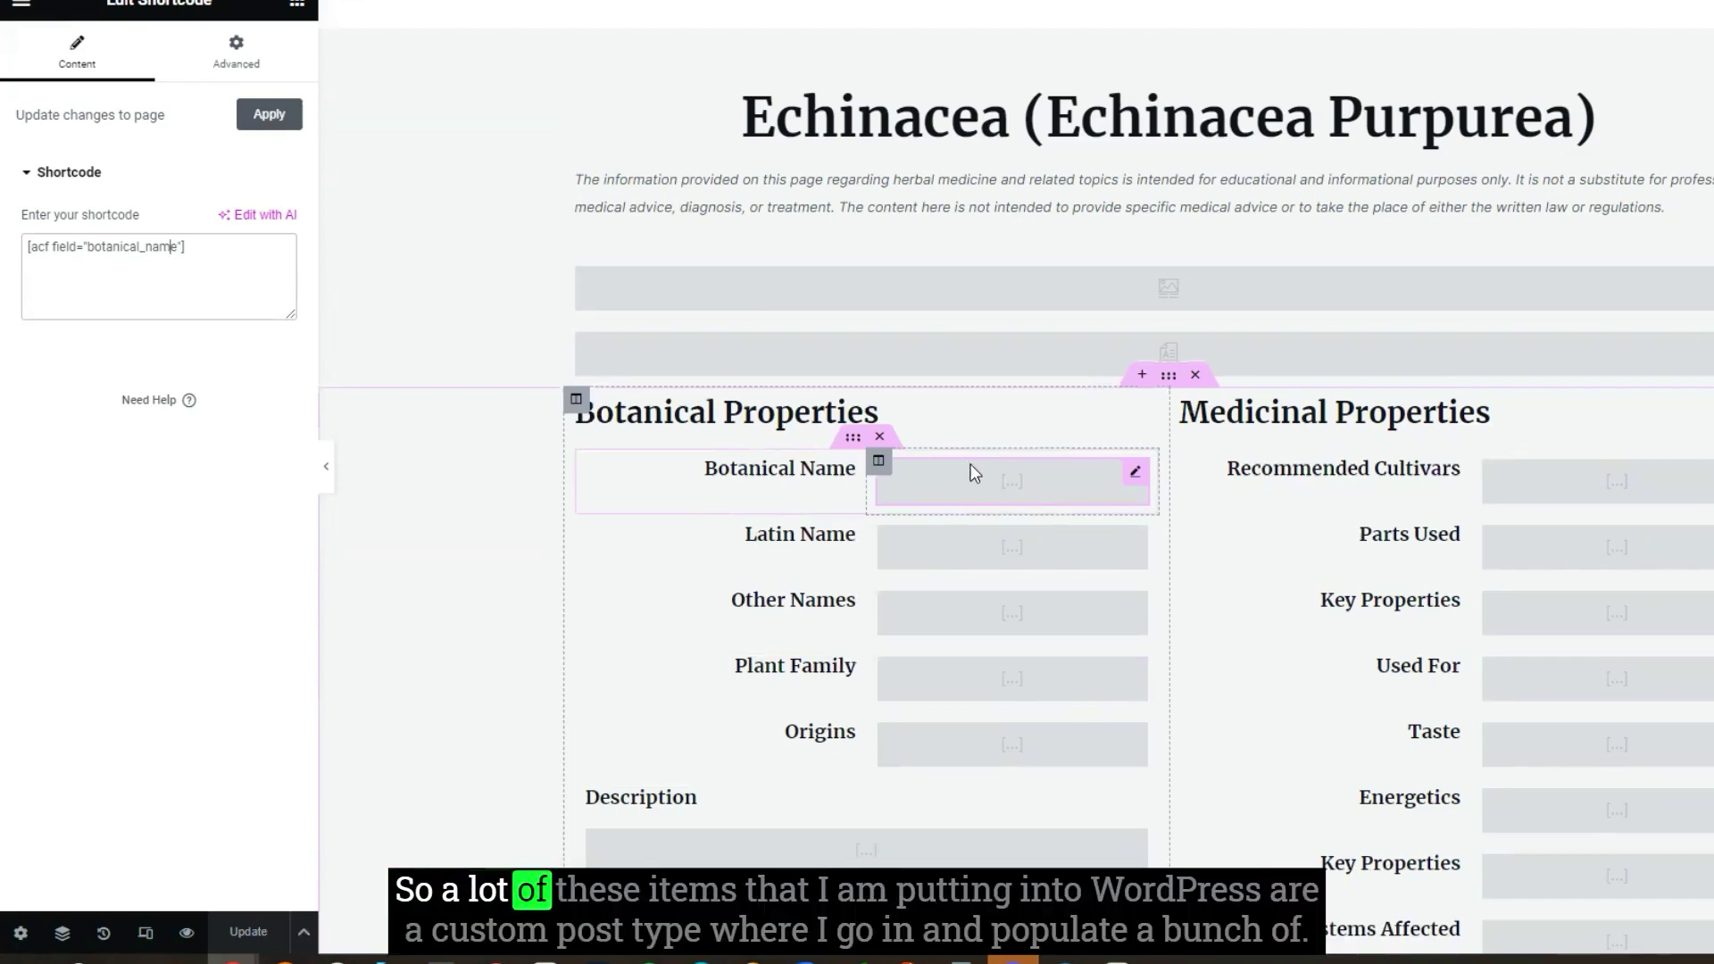
{"action": "key", "text": "ctrl+Tab"}
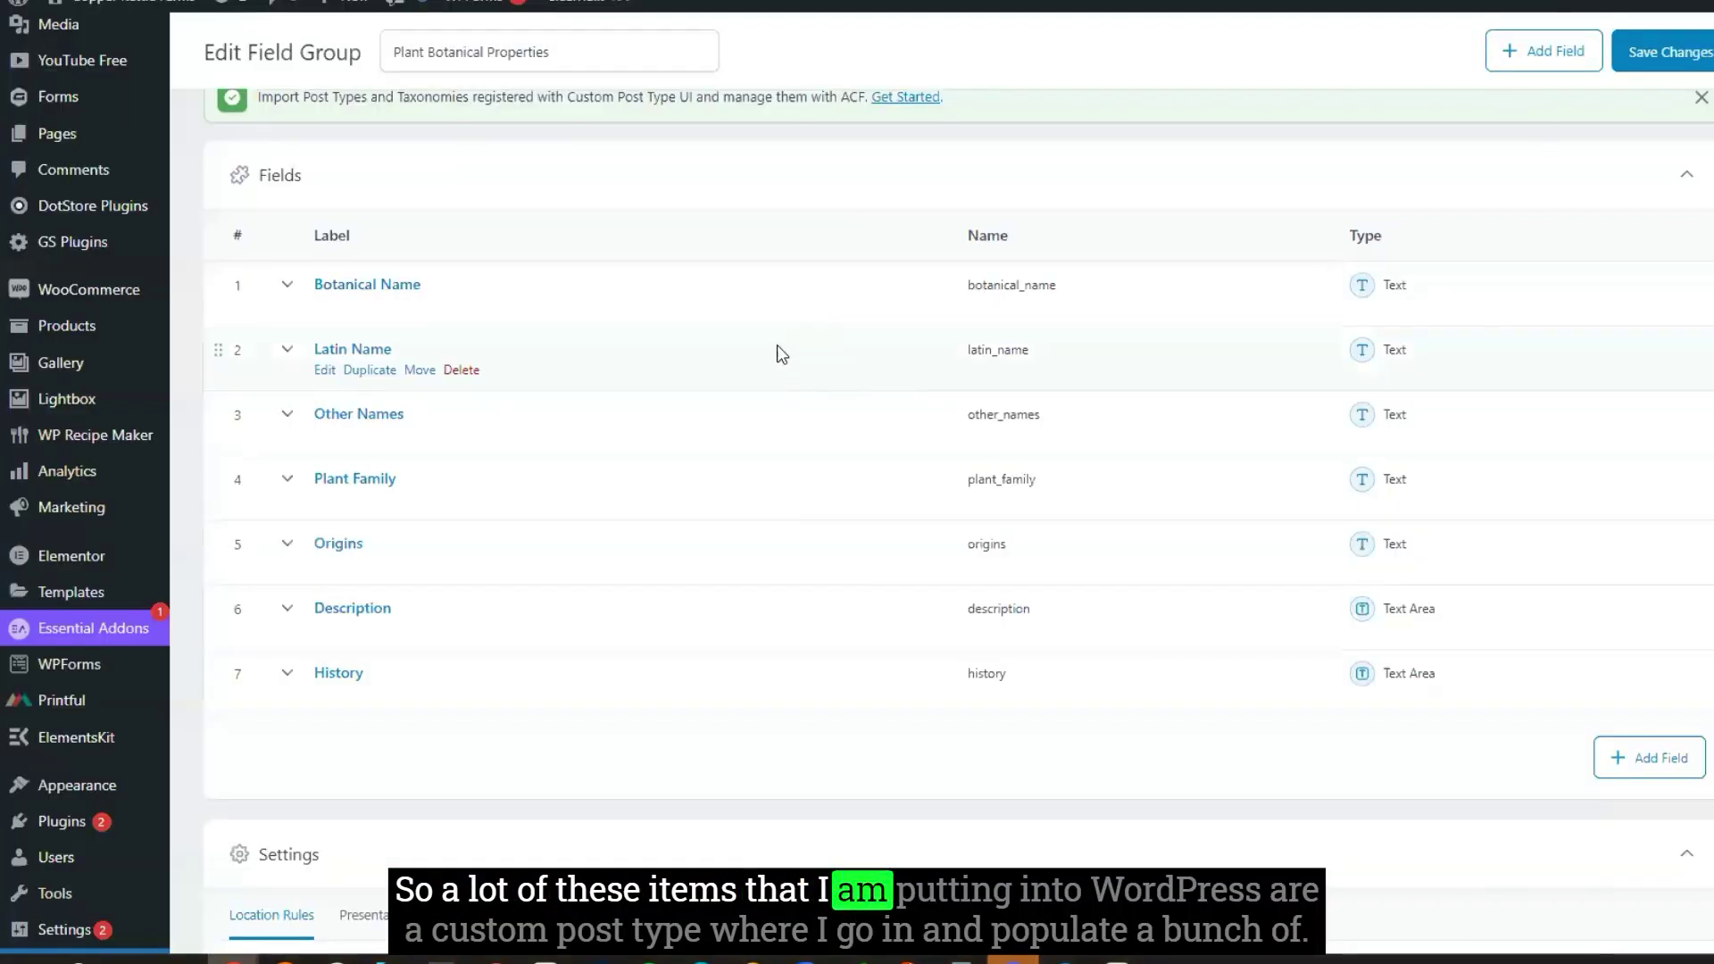
{"action": "scroll", "coordinate": [68, 136], "scroll_direction": "up", "scroll_amount": 3}
{"action": "mouse_move", "coordinate": [68, 136]}
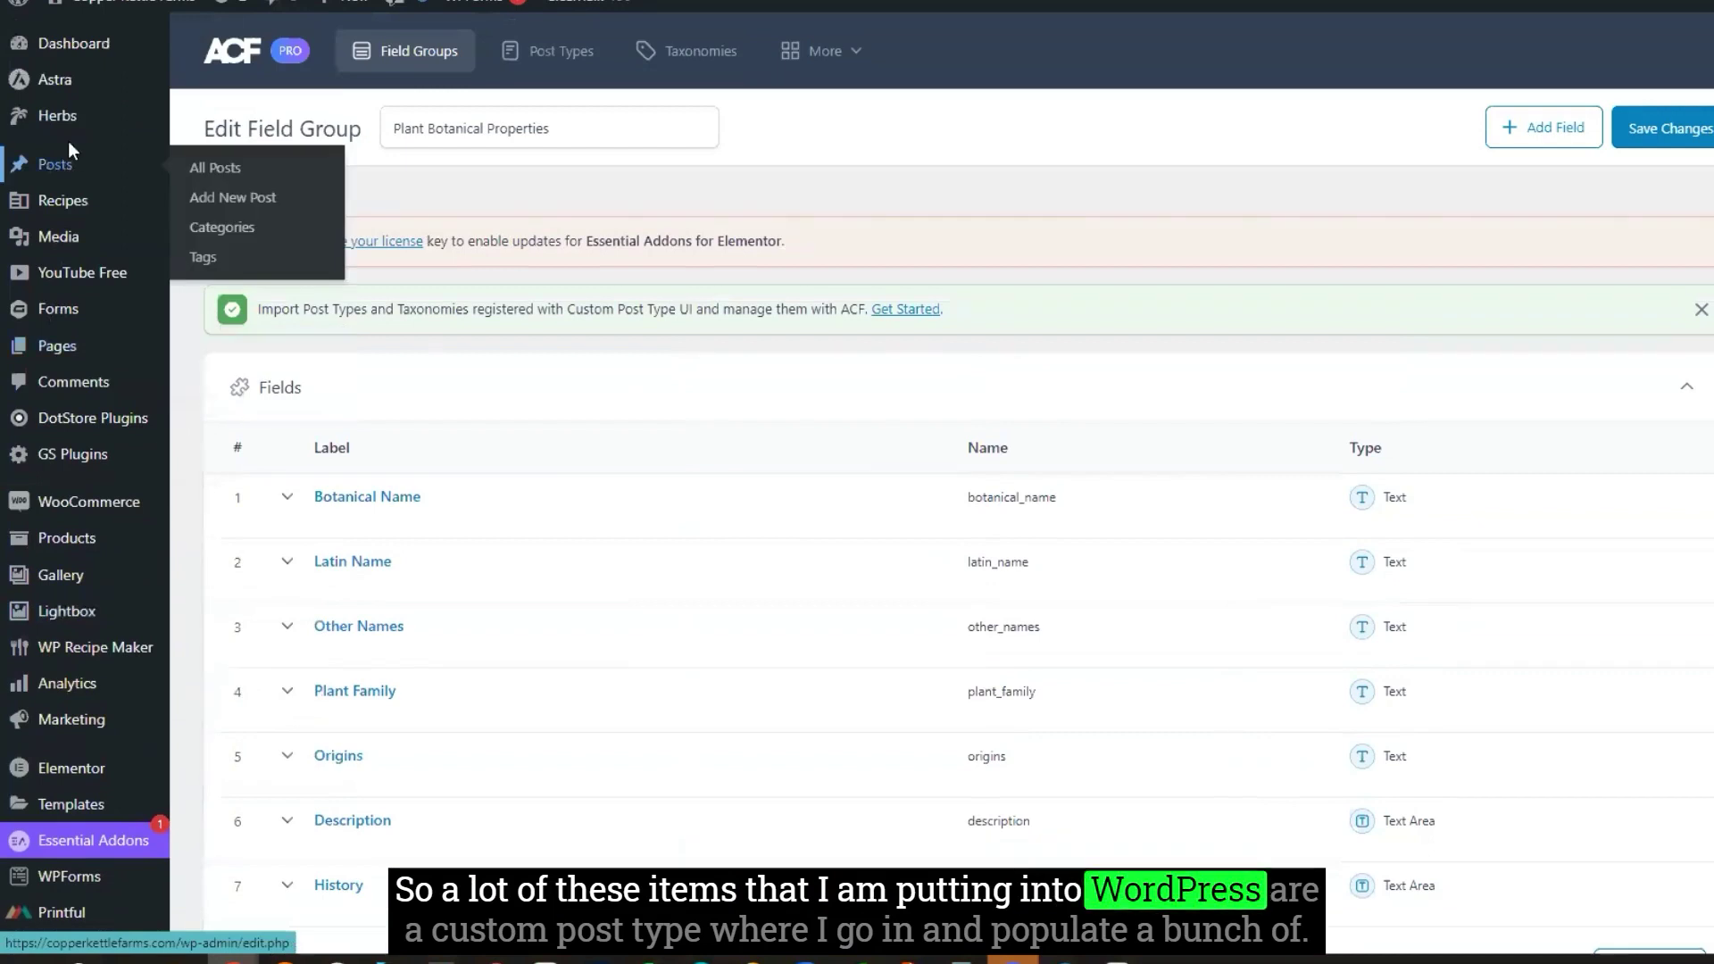
{"action": "right_click", "coordinate": [83, 119]}
{"action": "key", "text": "Escape"}
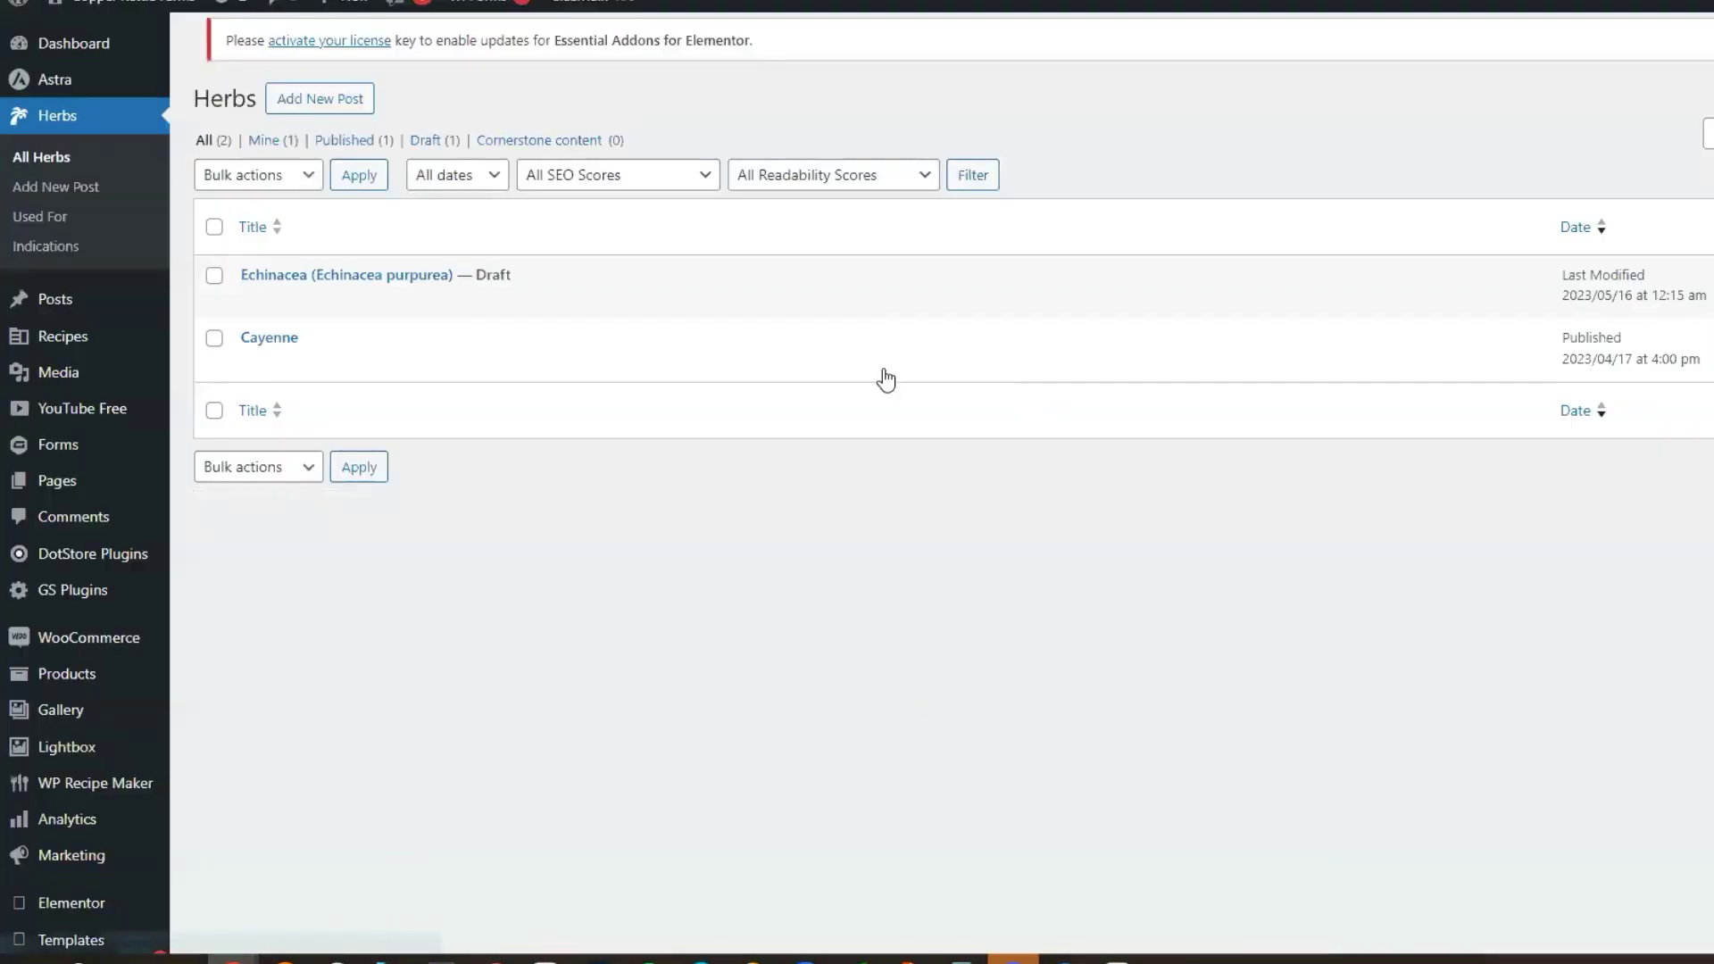
{"action": "left_click", "coordinate": [264, 339]}
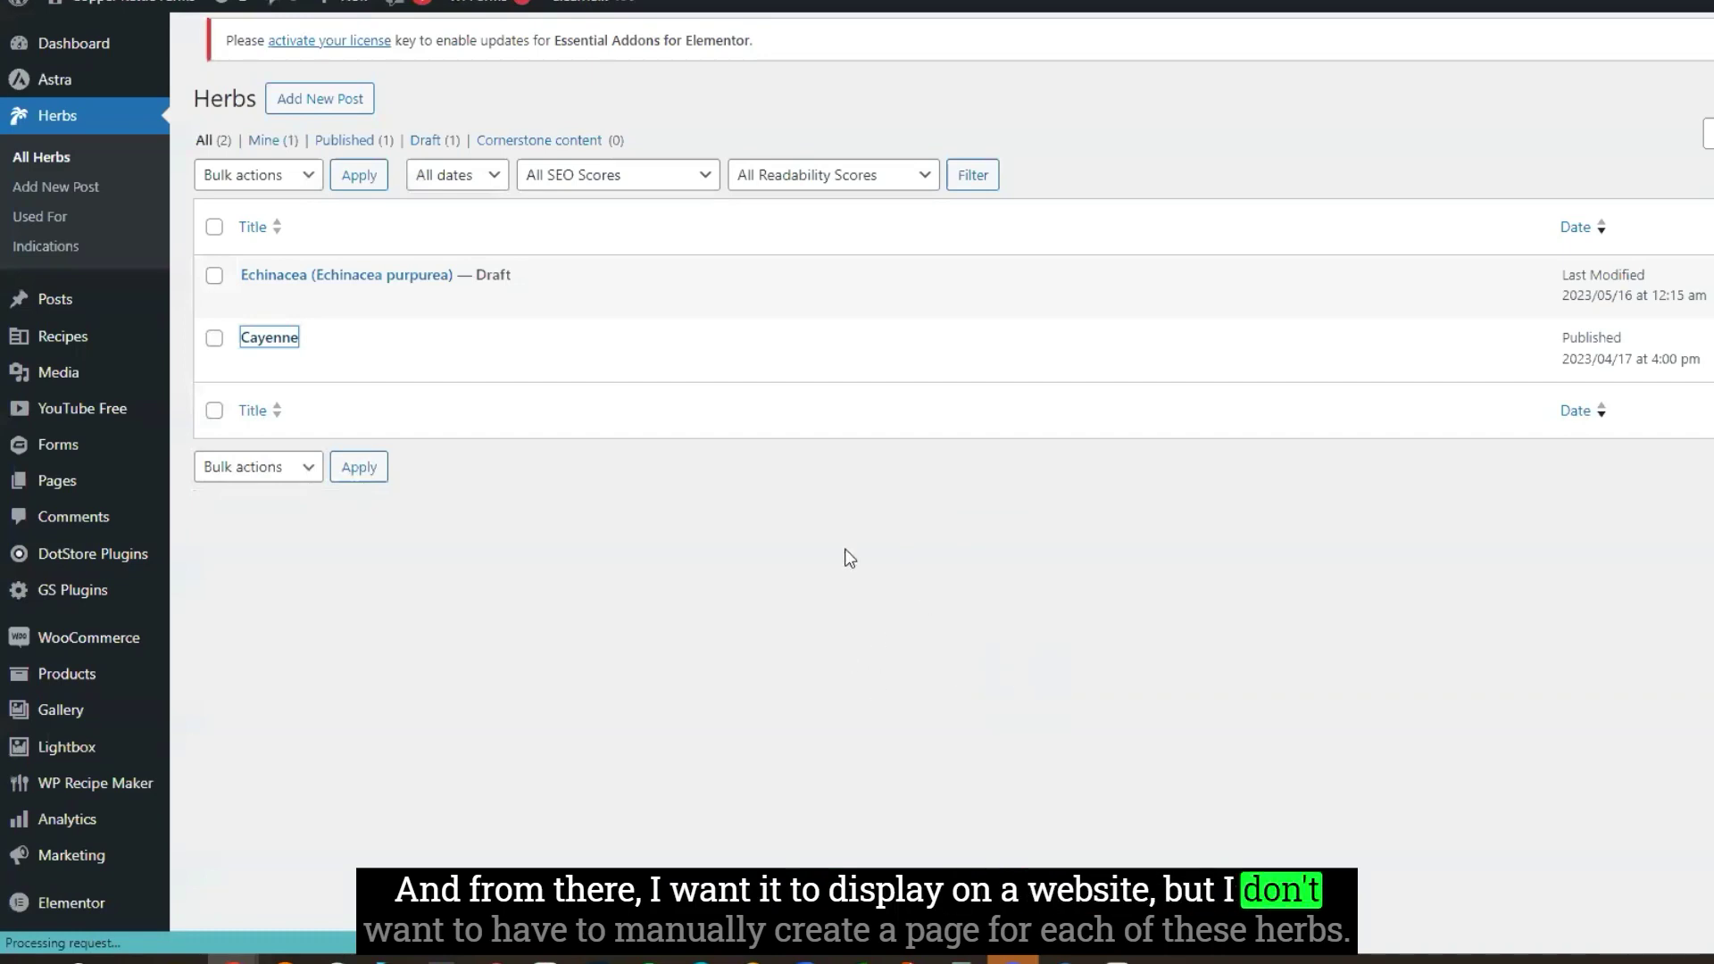
{"action": "scroll", "coordinate": [764, 536], "scroll_direction": "down", "scroll_amount": 1}
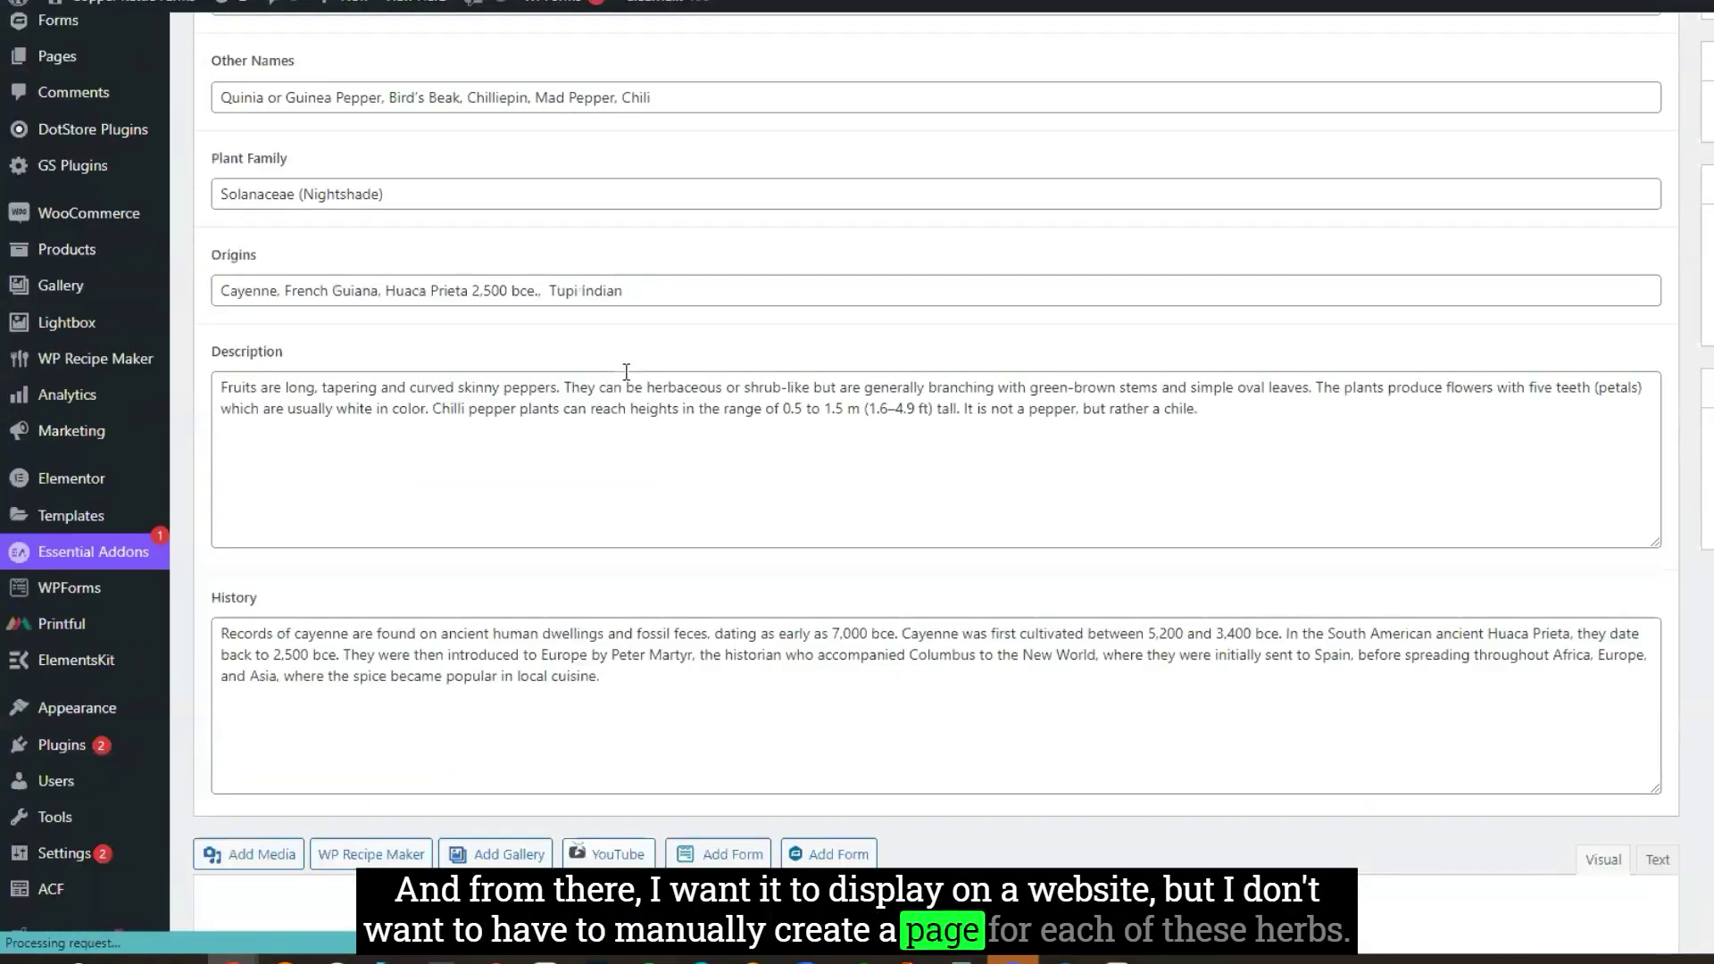
{"action": "scroll", "coordinate": [241, 187], "scroll_direction": "down", "scroll_amount": 1}
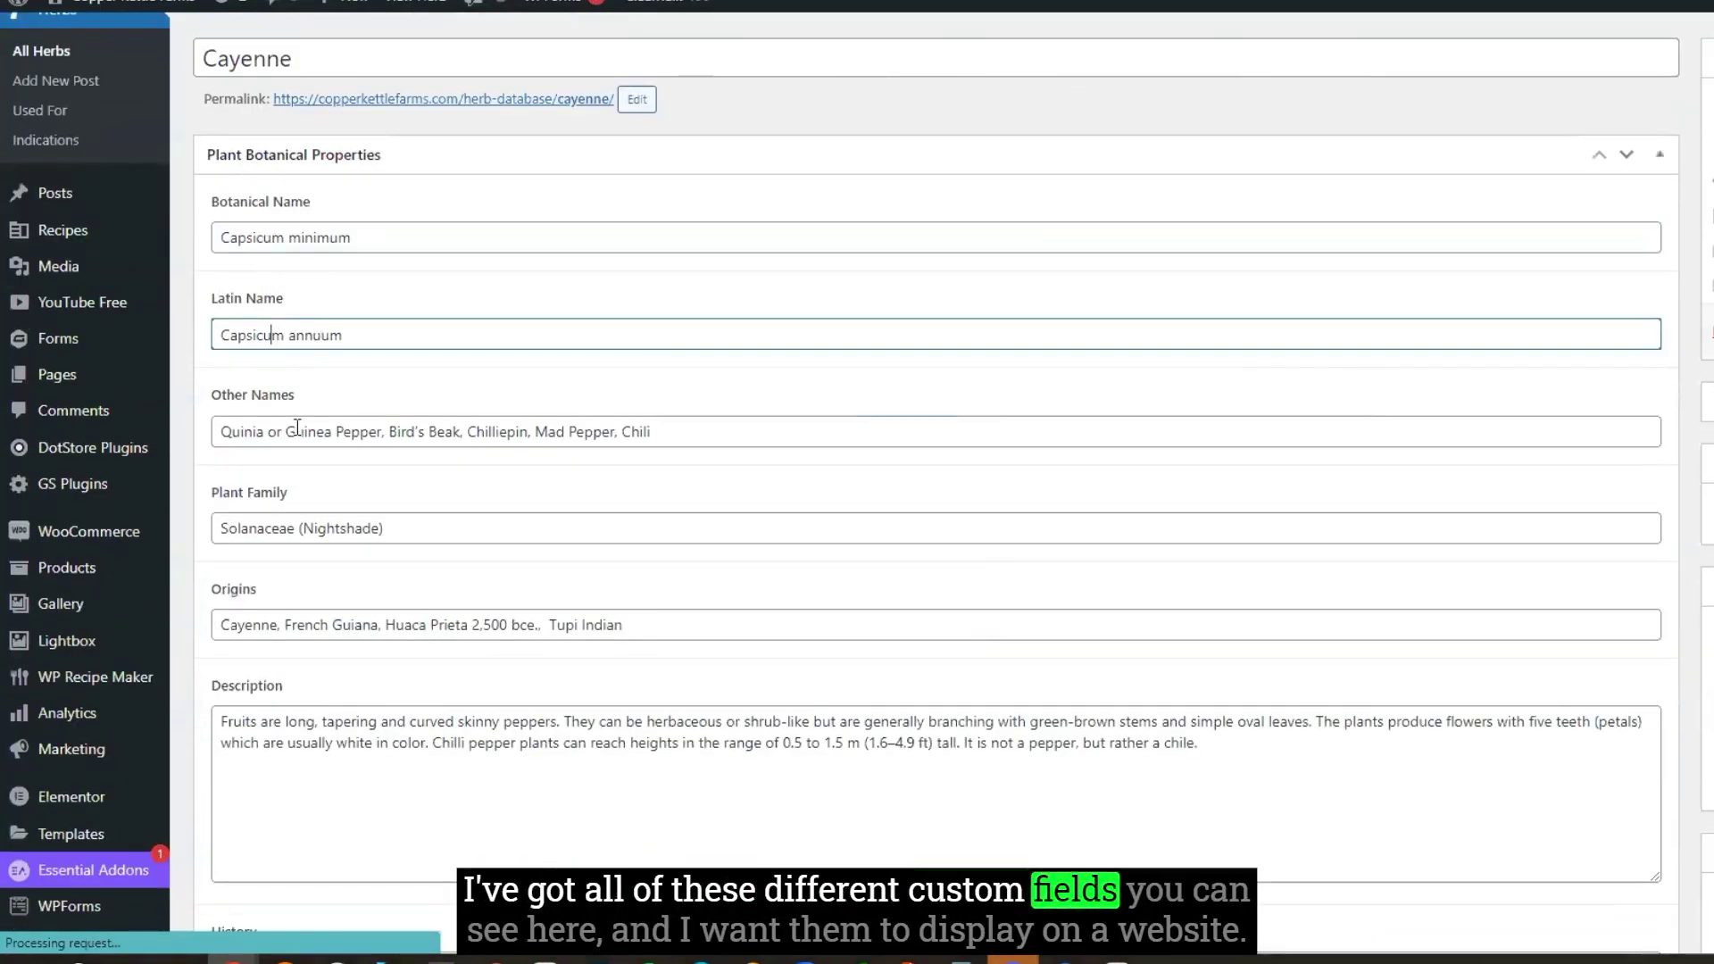
{"action": "left_click", "coordinate": [326, 724]}
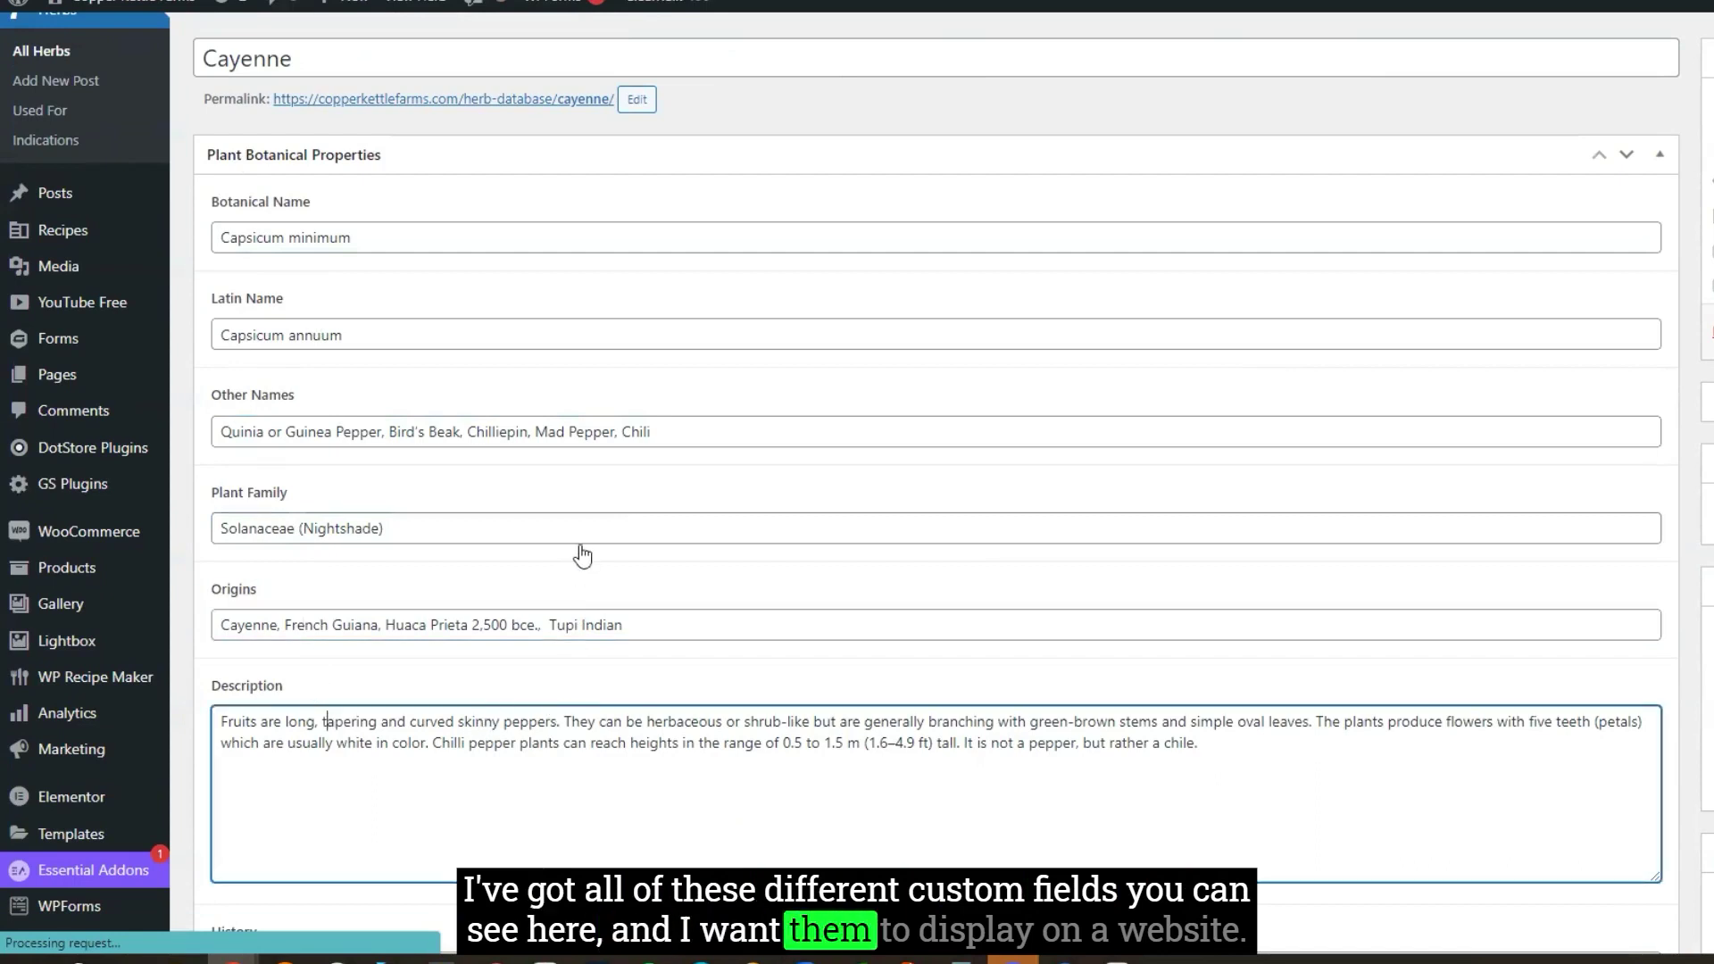
{"action": "scroll", "coordinate": [704, 524], "scroll_direction": "down", "scroll_amount": 3}
{"action": "scroll", "coordinate": [715, 487], "scroll_direction": "down", "scroll_amount": 15}
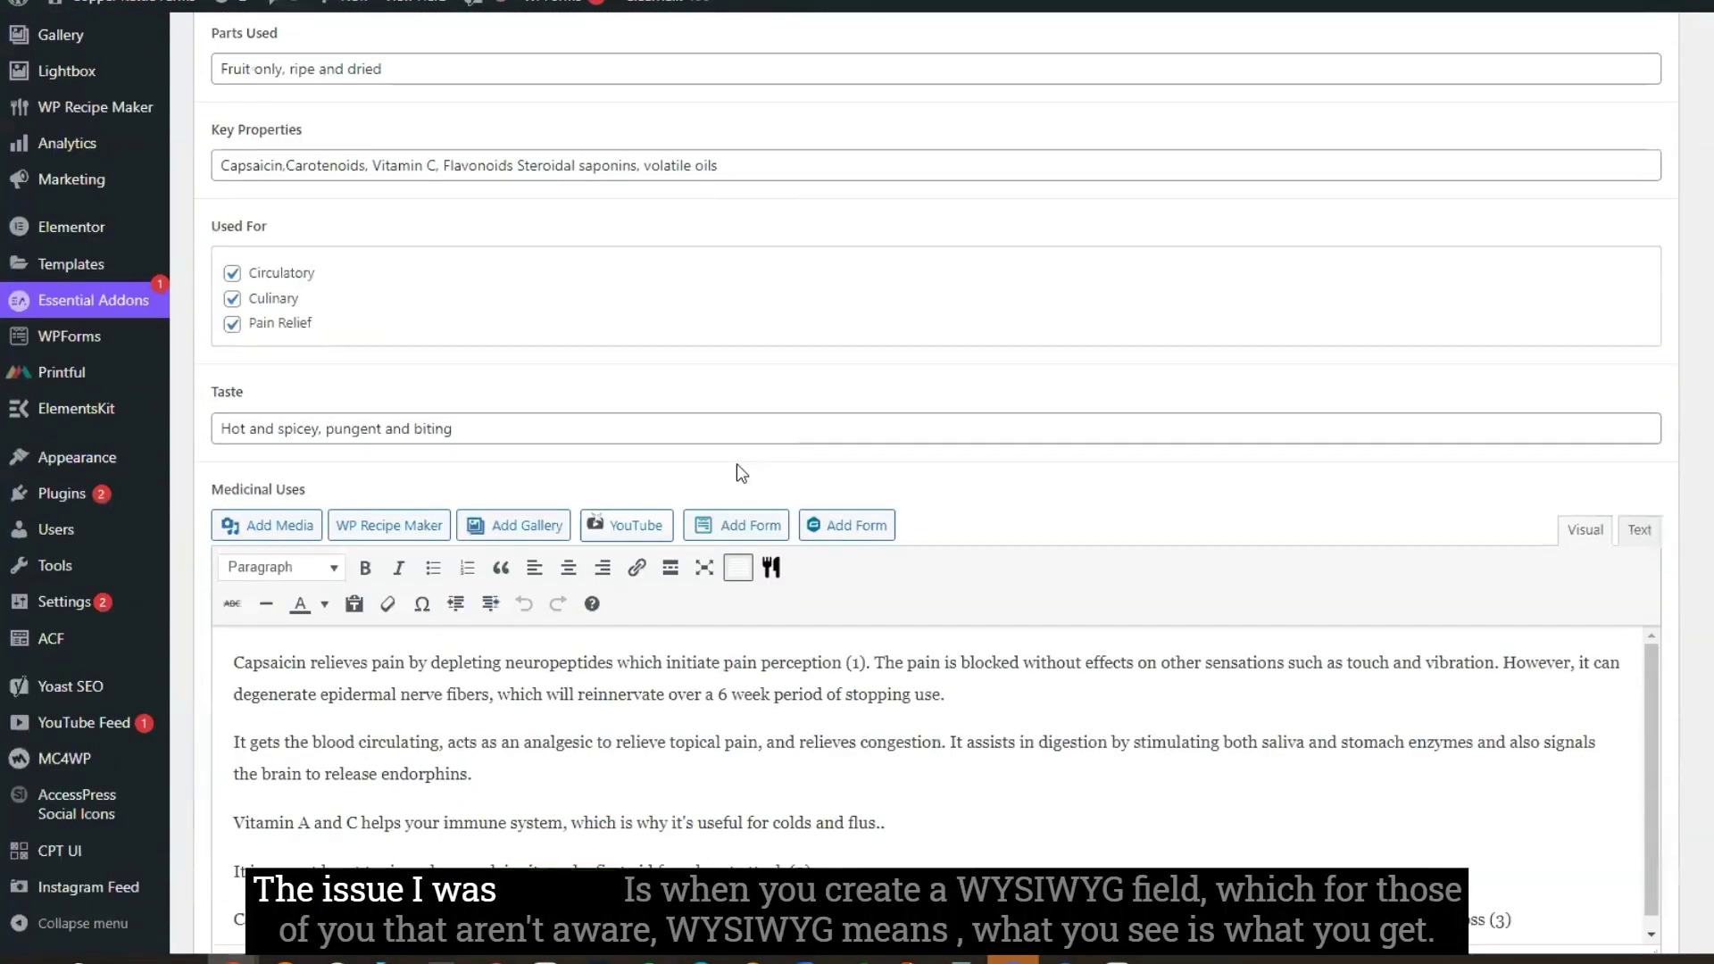
{"action": "scroll", "coordinate": [738, 469], "scroll_direction": "down", "scroll_amount": 4}
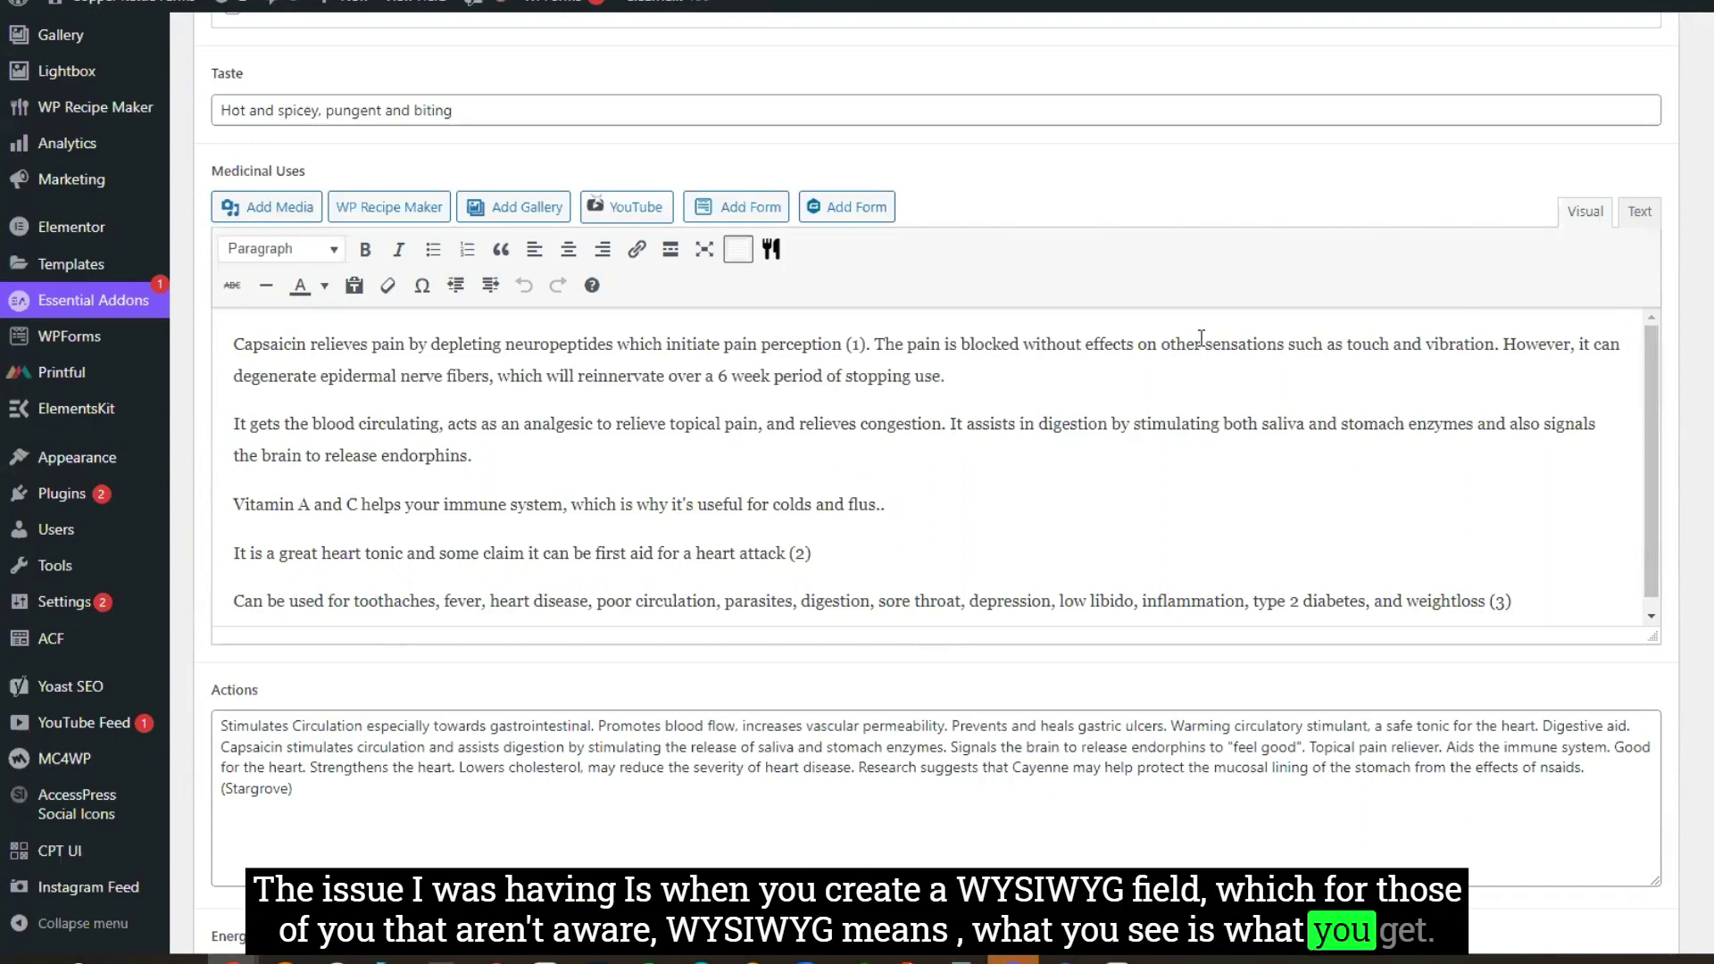
{"action": "left_click_drag", "start_coordinate": [418, 390], "coordinate": [1550, 591]}
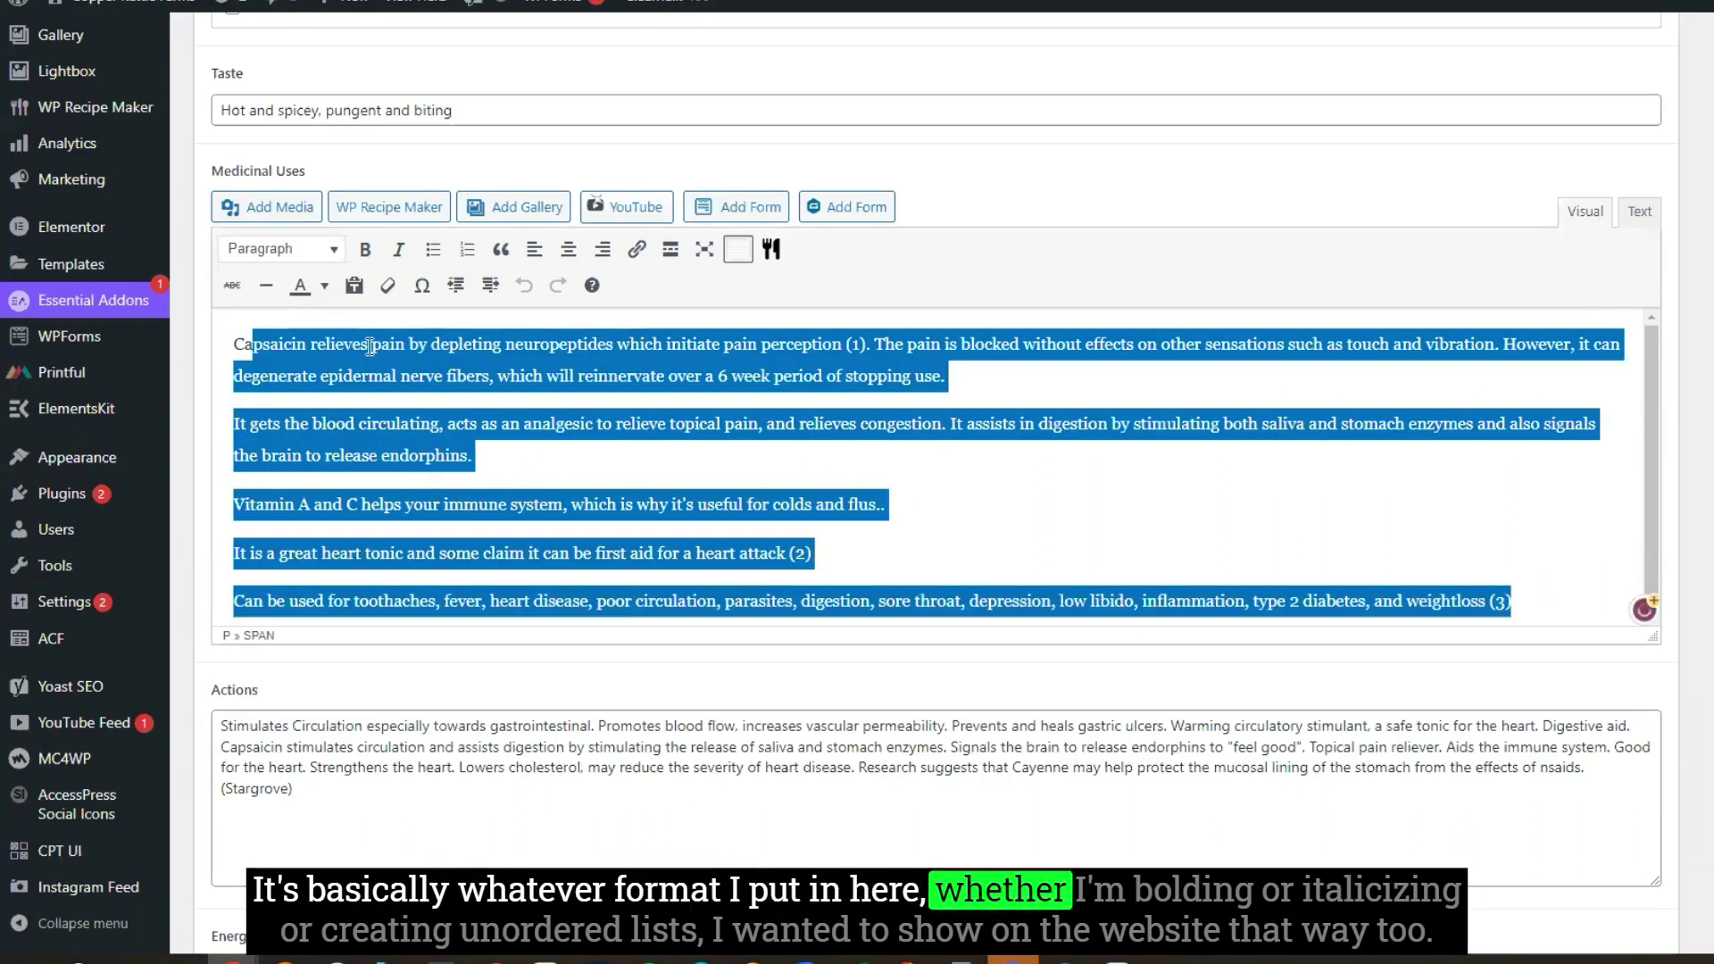
{"action": "left_click", "coordinate": [467, 325]}
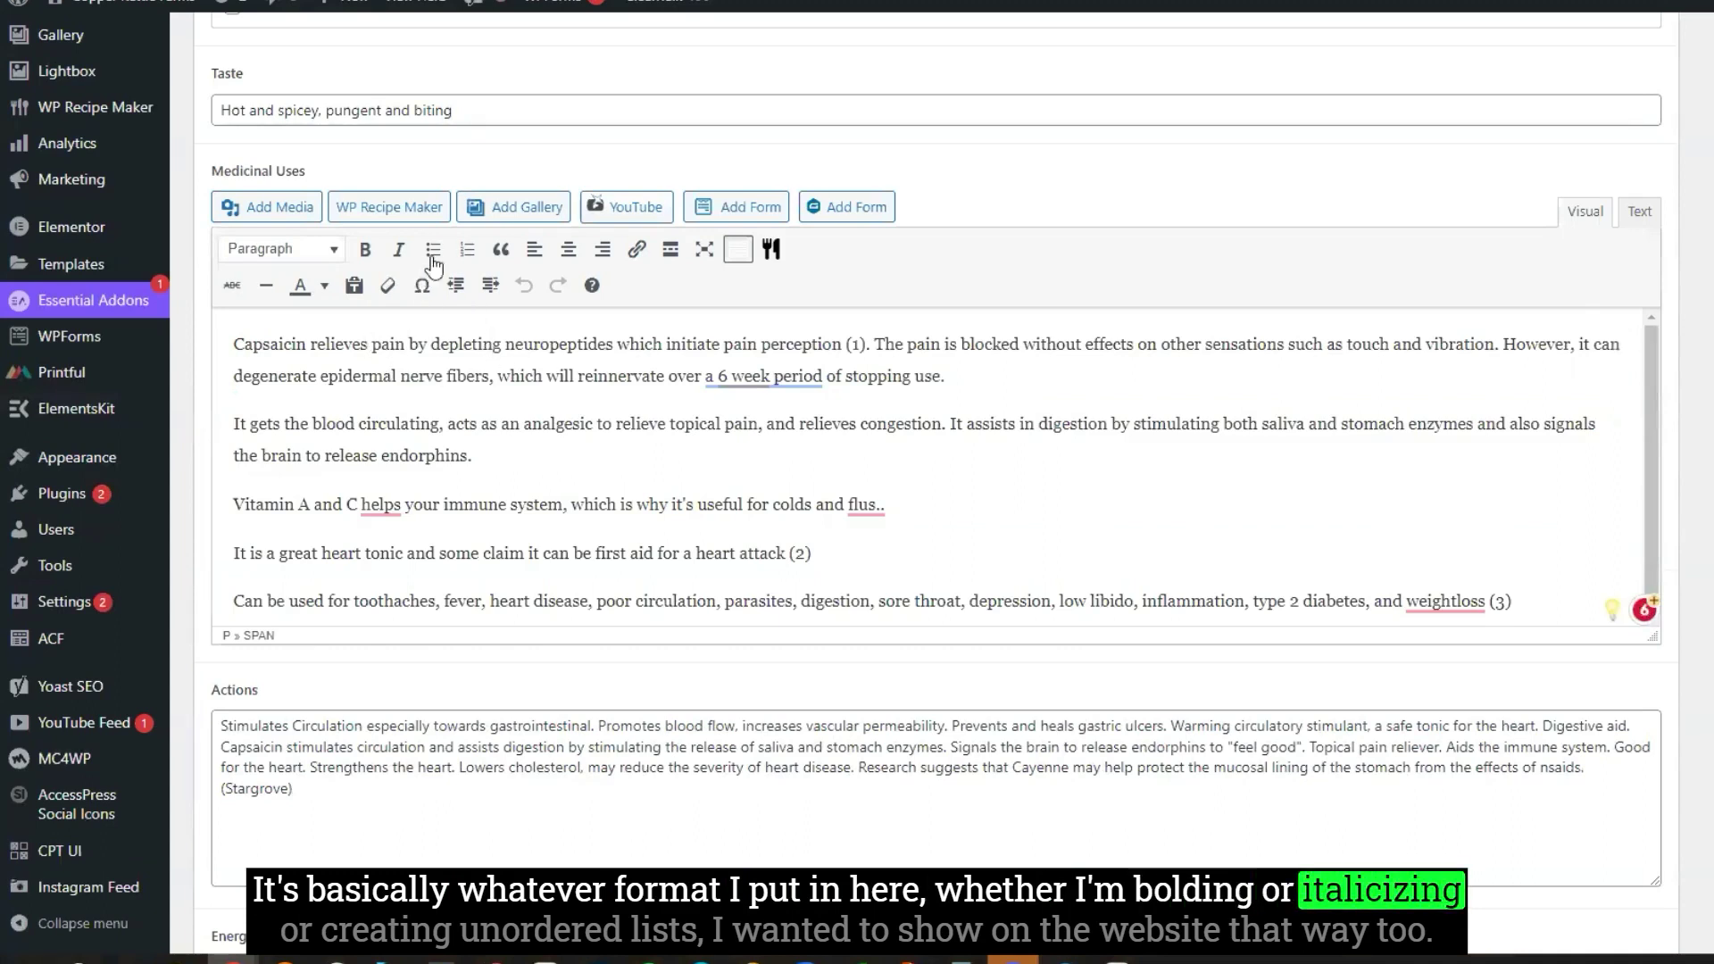
{"action": "scroll", "coordinate": [610, 536], "scroll_direction": "down", "scroll_amount": 1}
{"action": "scroll", "coordinate": [610, 573], "scroll_direction": "up", "scroll_amount": 2}
{"action": "scroll", "coordinate": [610, 573], "scroll_direction": "down", "scroll_amount": 2}
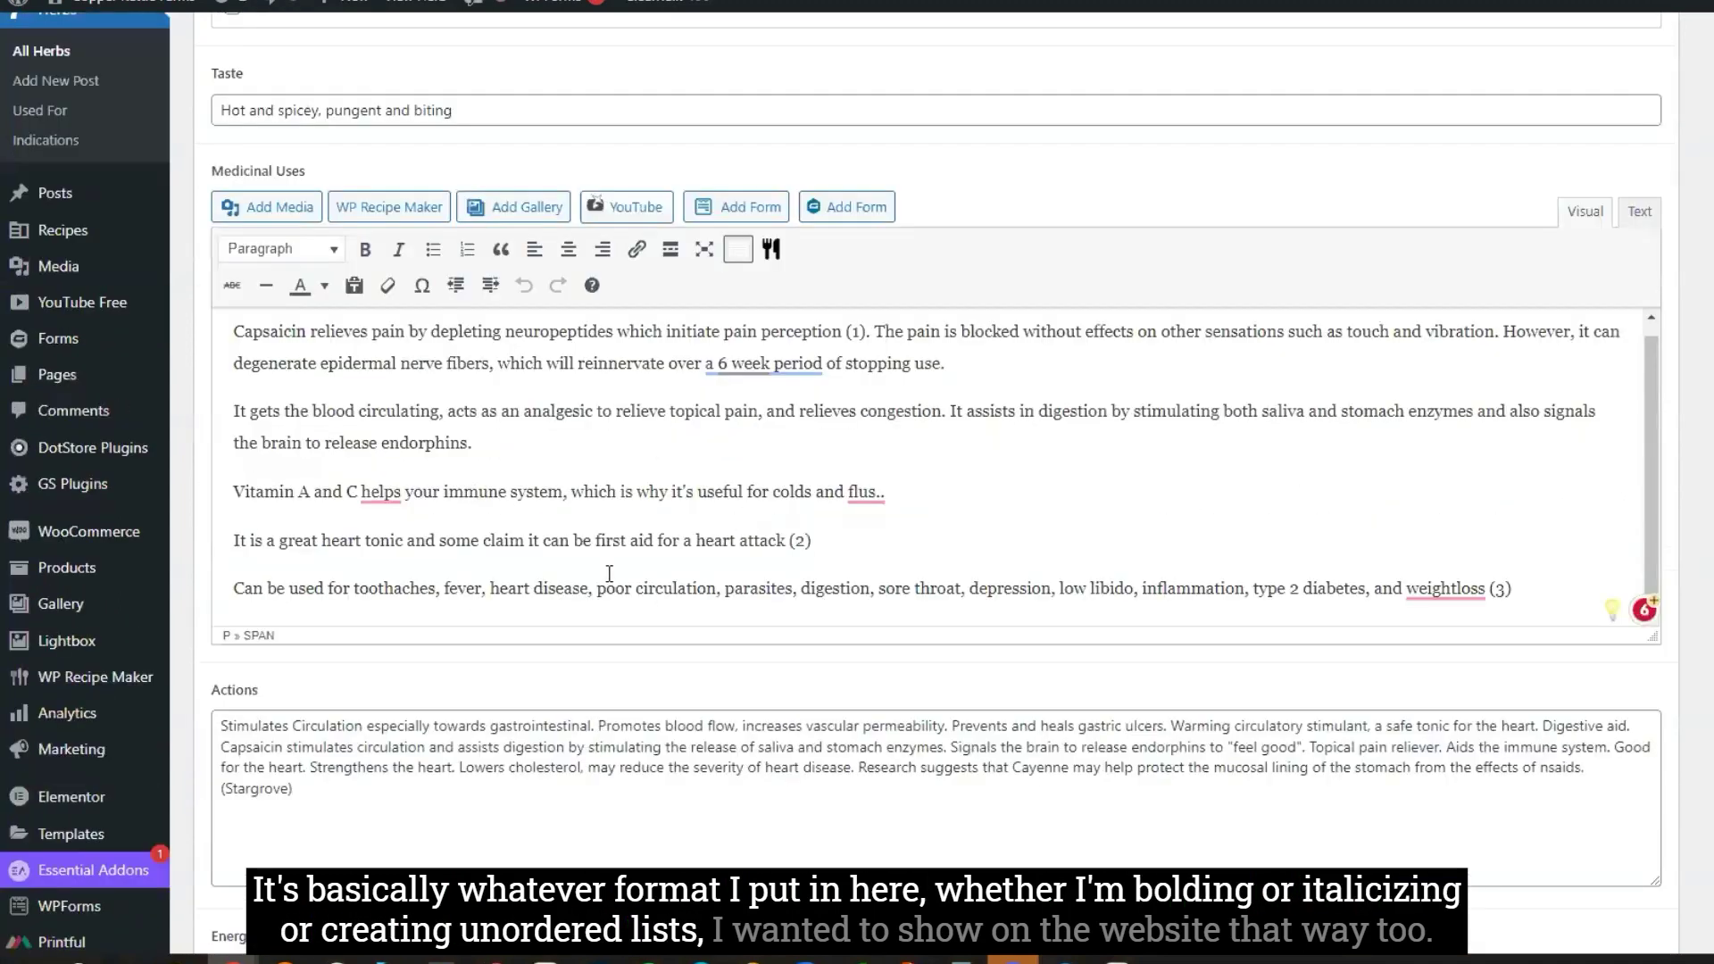
{"action": "scroll", "coordinate": [554, 482], "scroll_direction": "down", "scroll_amount": 3}
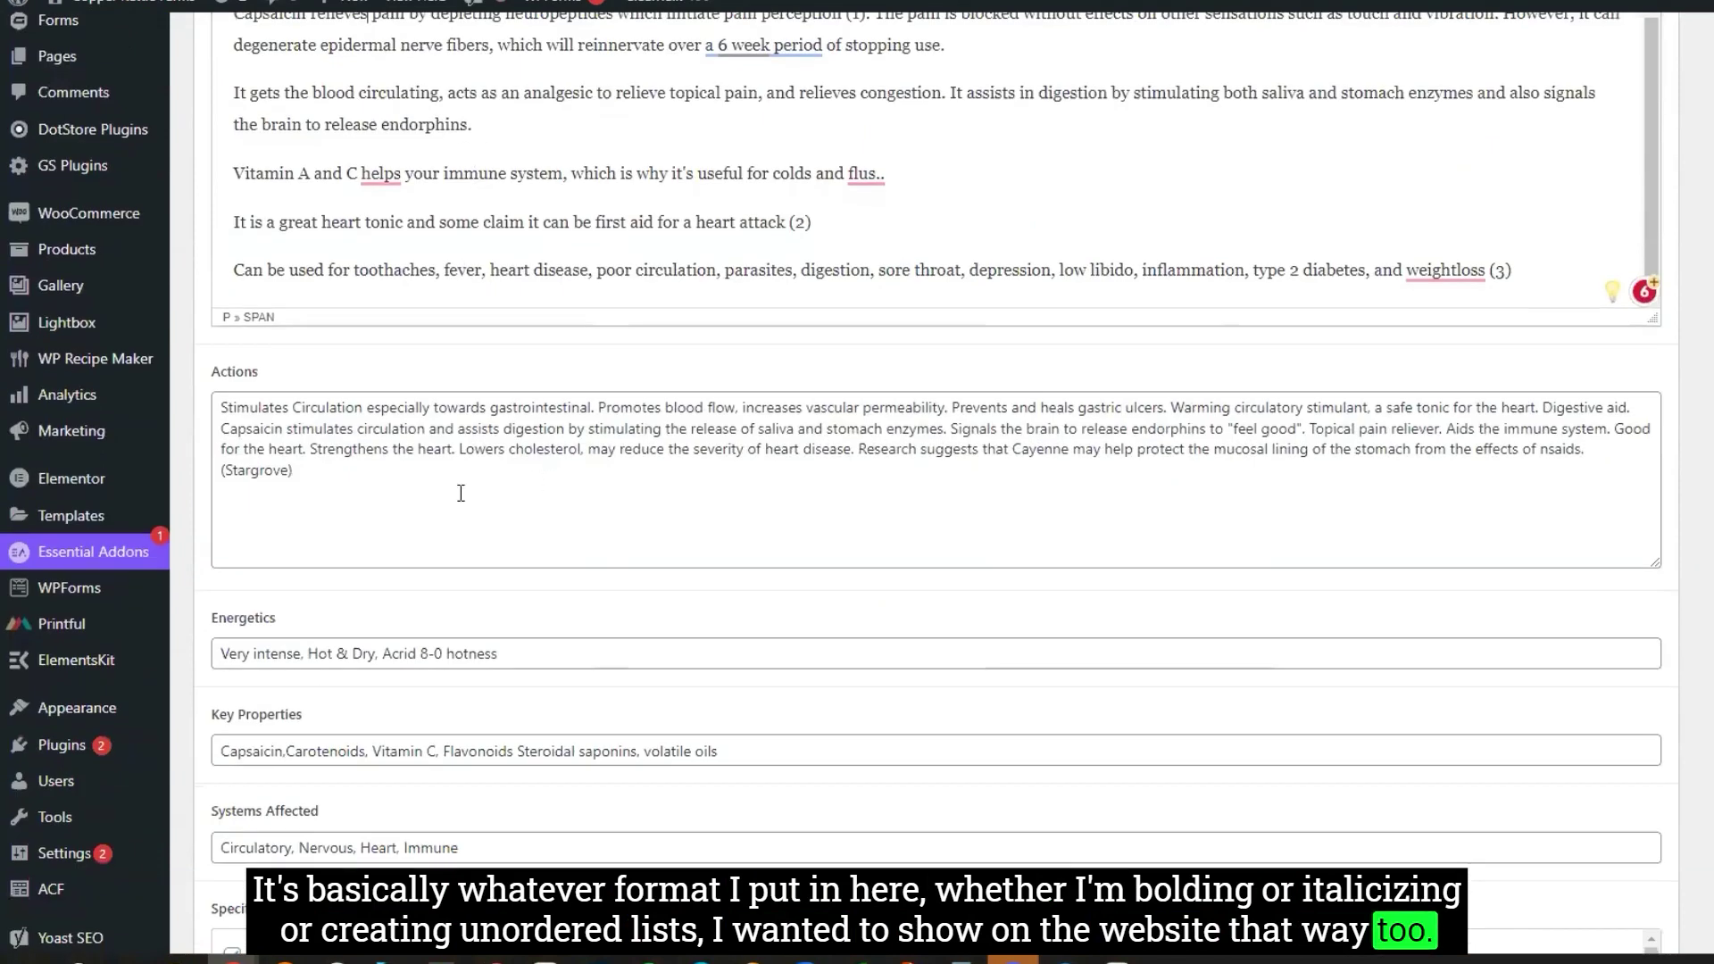
{"action": "left_click_drag", "start_coordinate": [300, 471], "coordinate": [211, 403]}
{"action": "key", "text": "Right"}
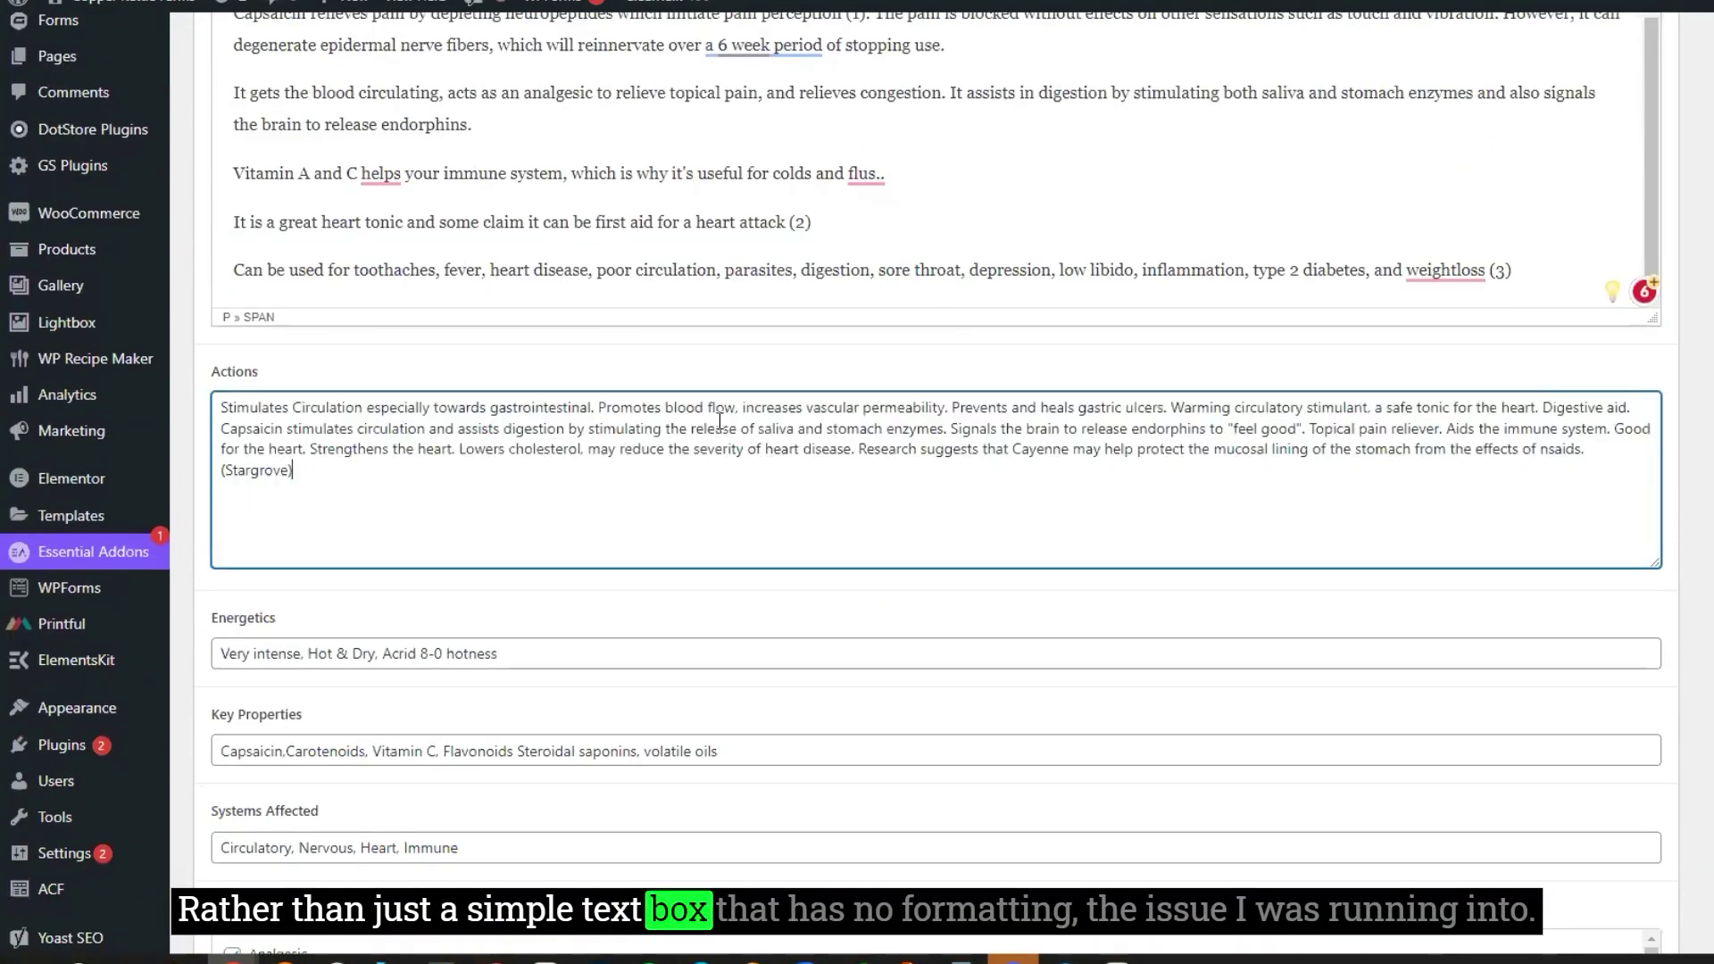
{"action": "scroll", "coordinate": [823, 406], "scroll_direction": "down", "scroll_amount": 17}
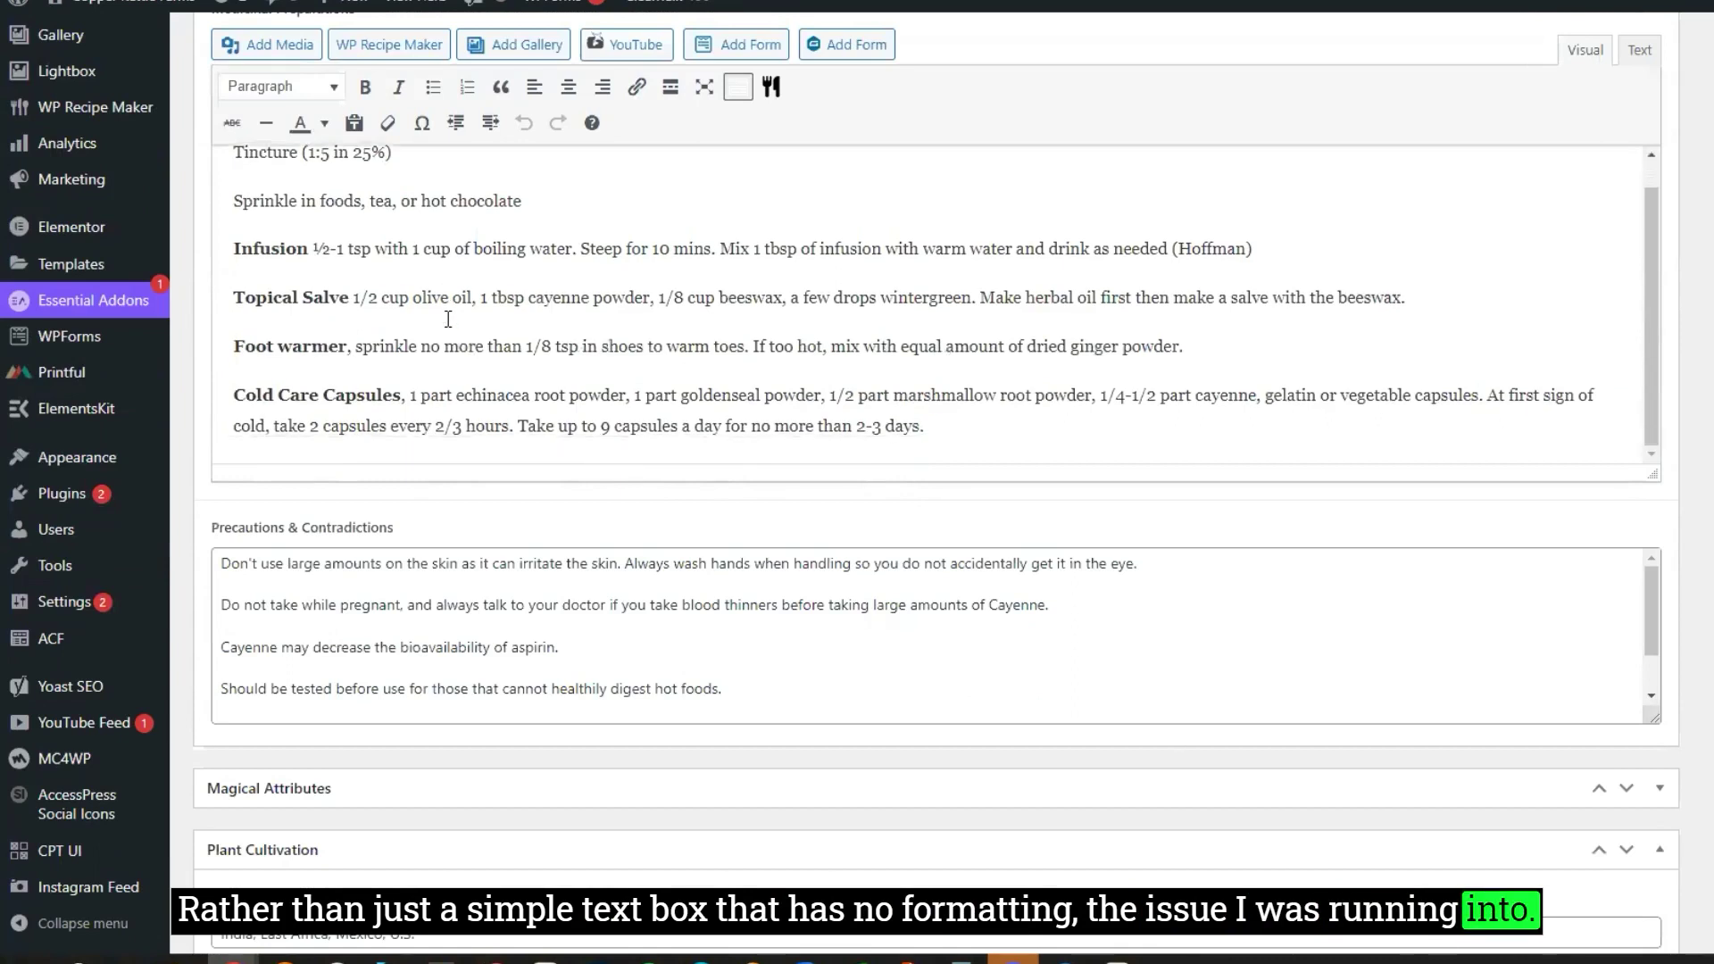
{"action": "scroll", "coordinate": [275, 180], "scroll_direction": "up", "scroll_amount": 2}
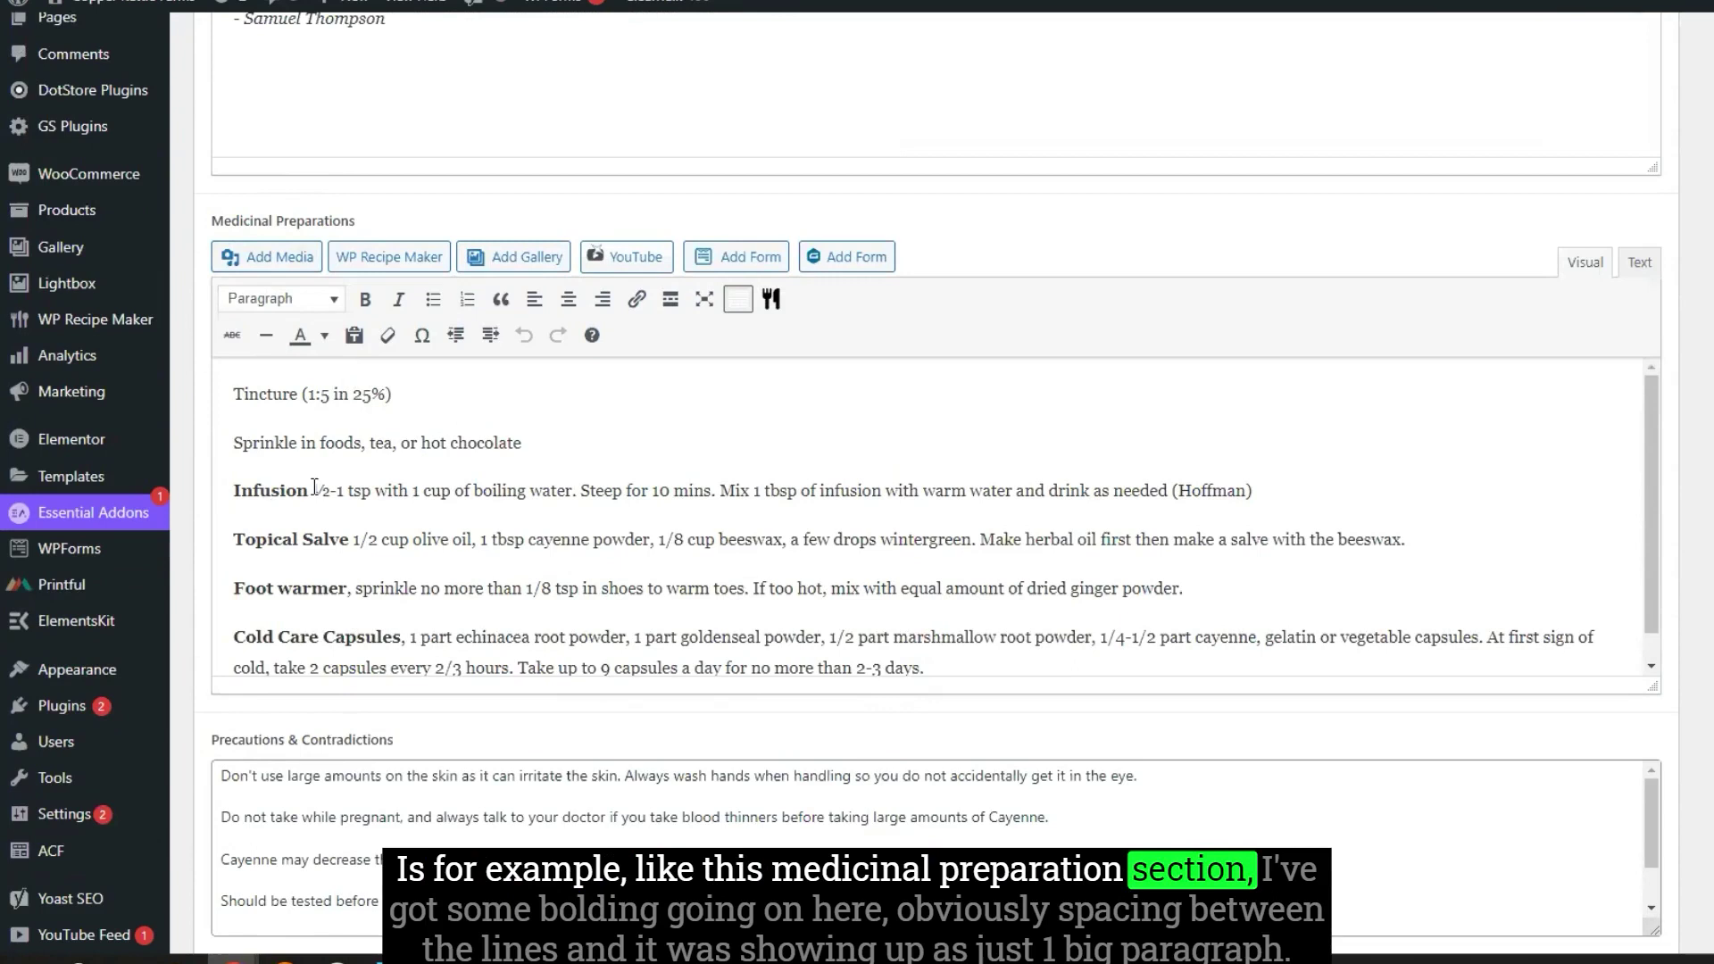
{"action": "left_click_drag", "start_coordinate": [313, 490], "coordinate": [233, 491]}
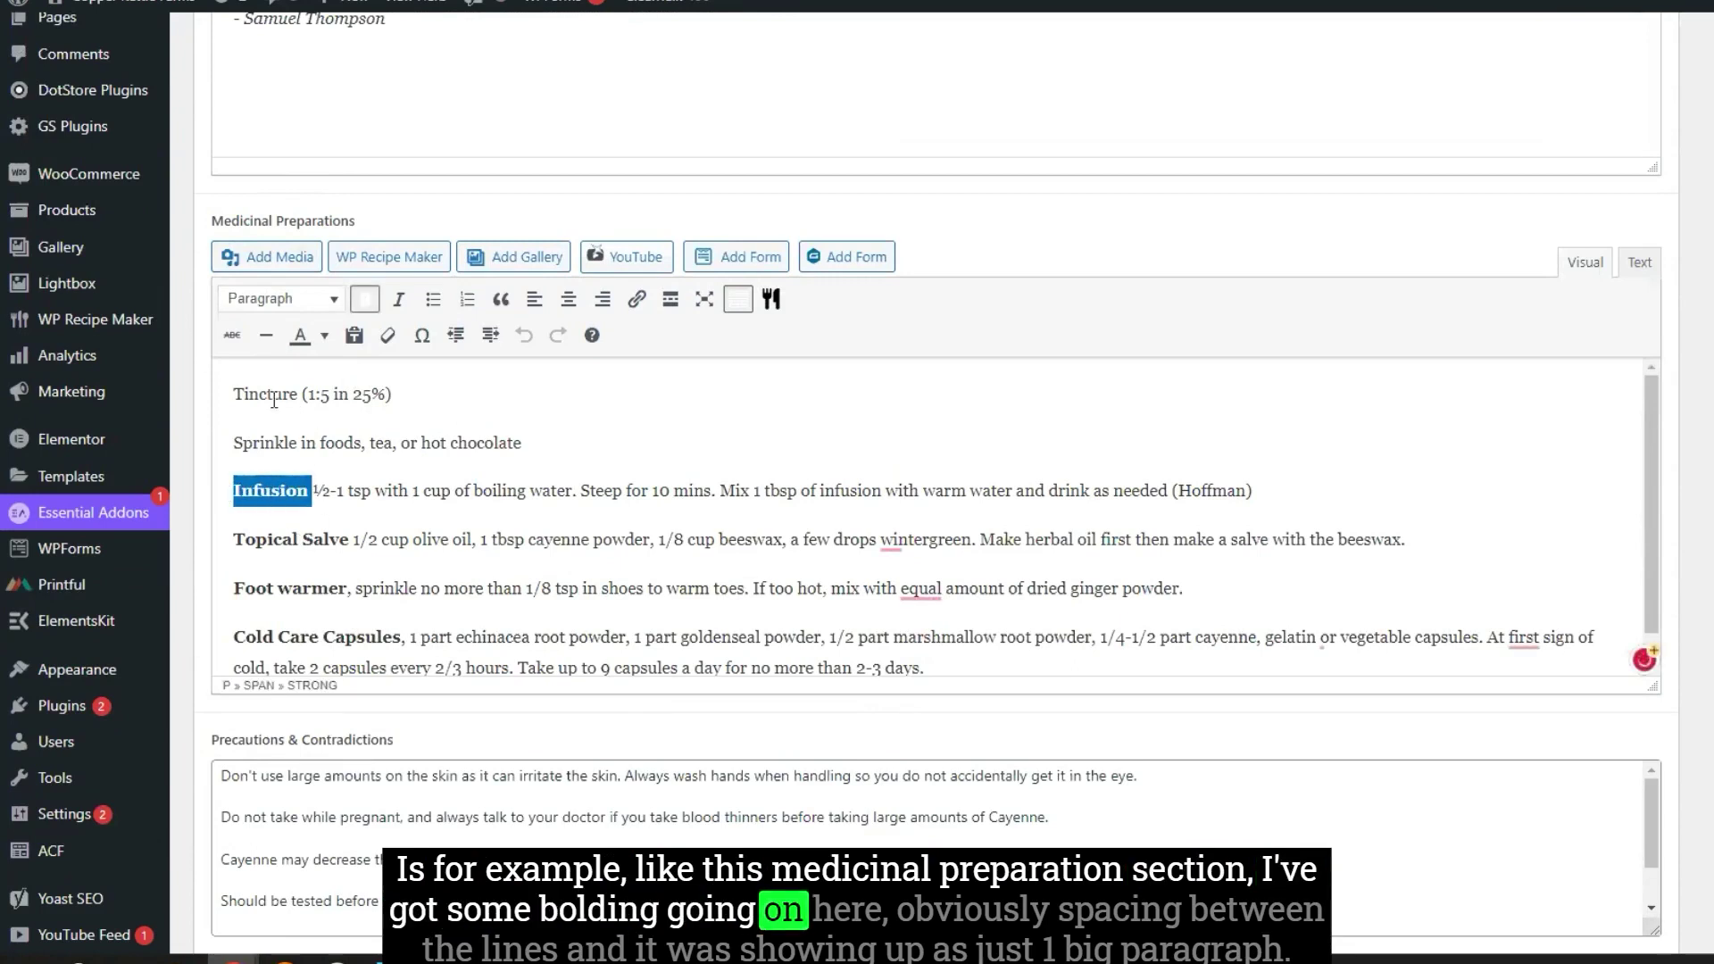
{"action": "left_click_drag", "start_coordinate": [259, 394], "coordinate": [731, 680]}
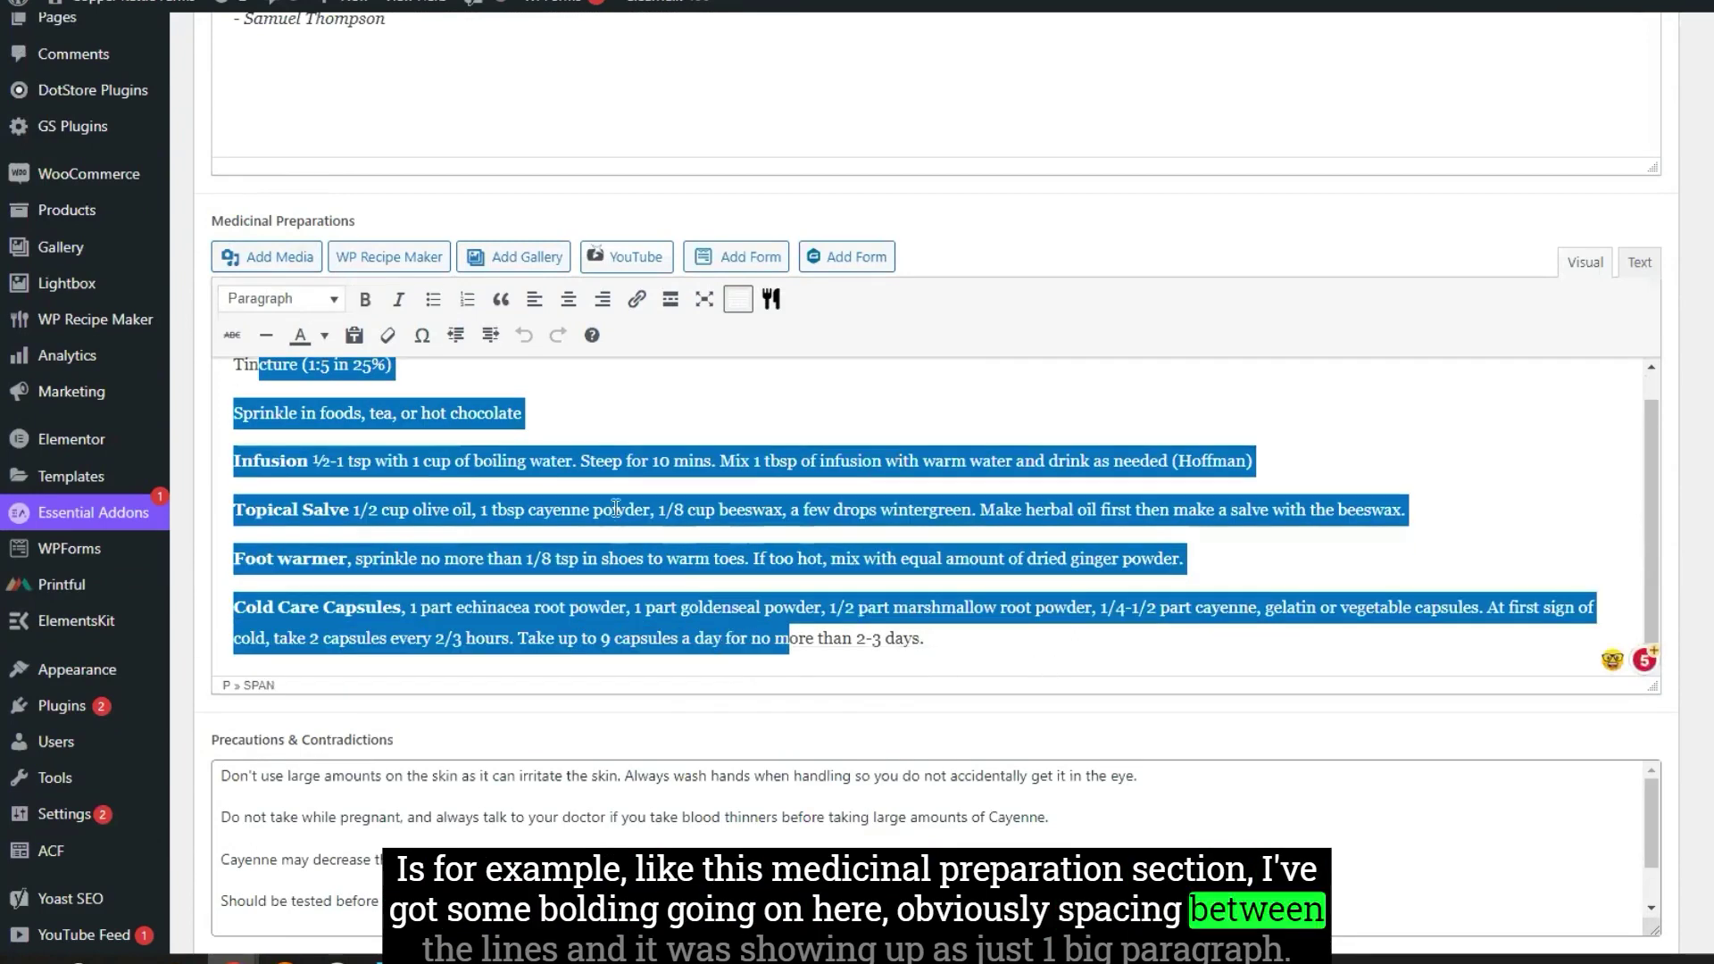
{"action": "left_click", "coordinate": [353, 433]}
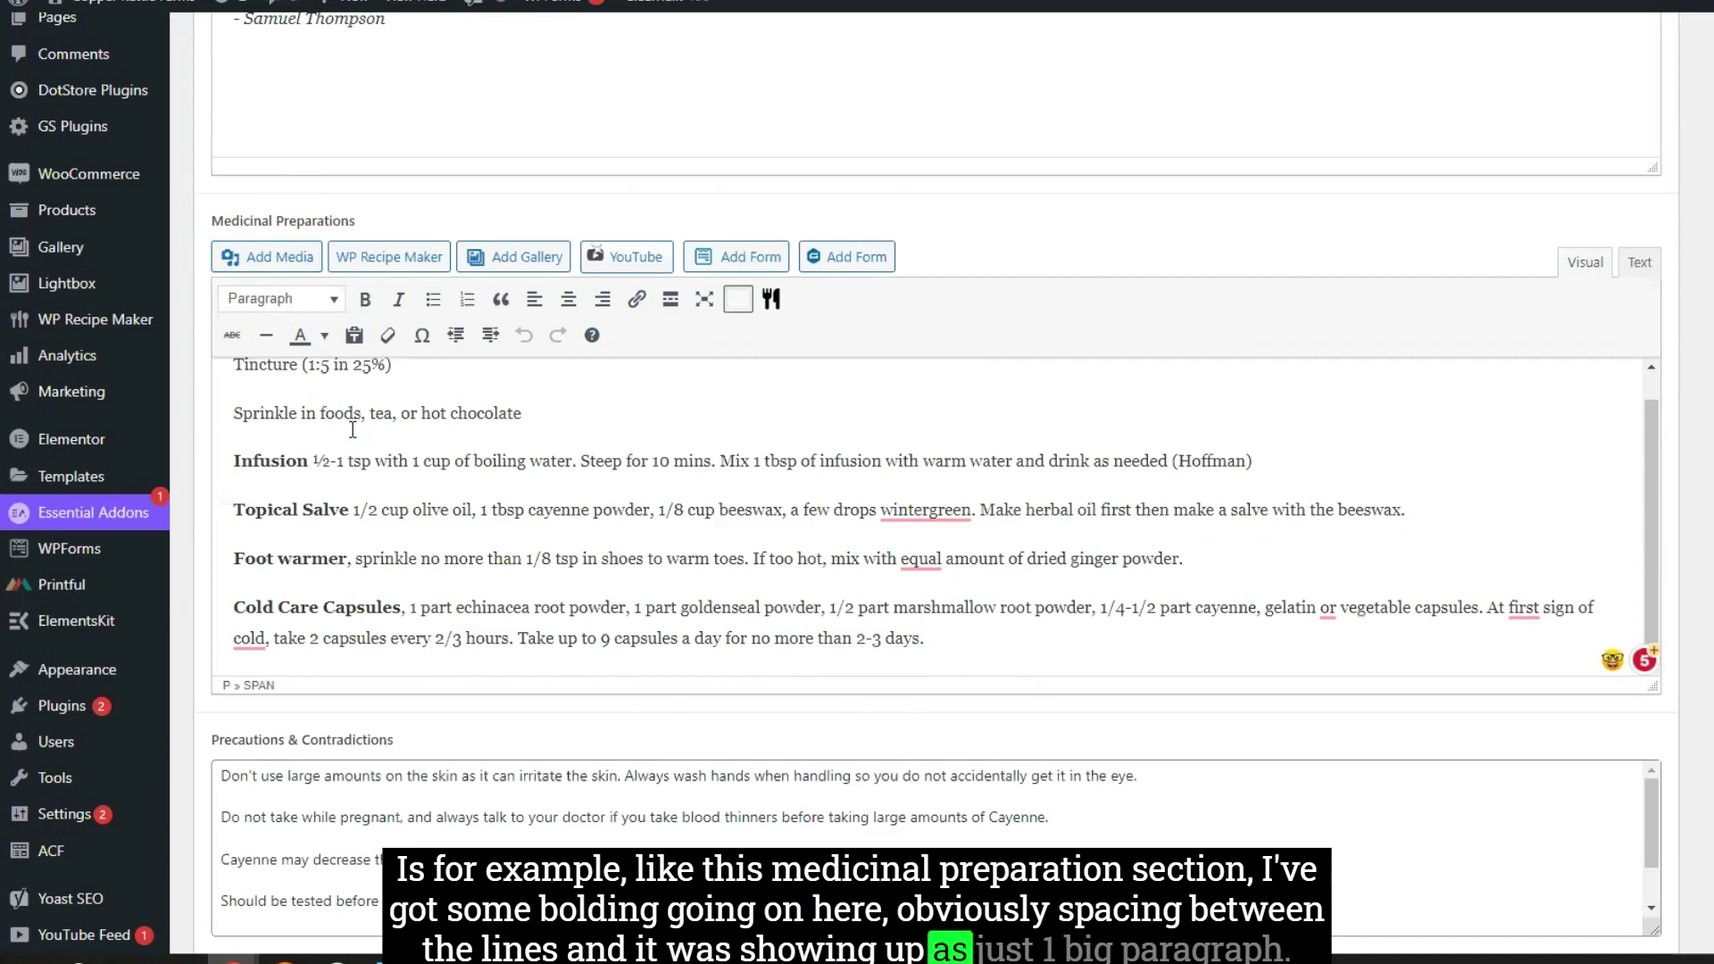
{"action": "scroll", "coordinate": [354, 433], "scroll_direction": "up", "scroll_amount": 3}
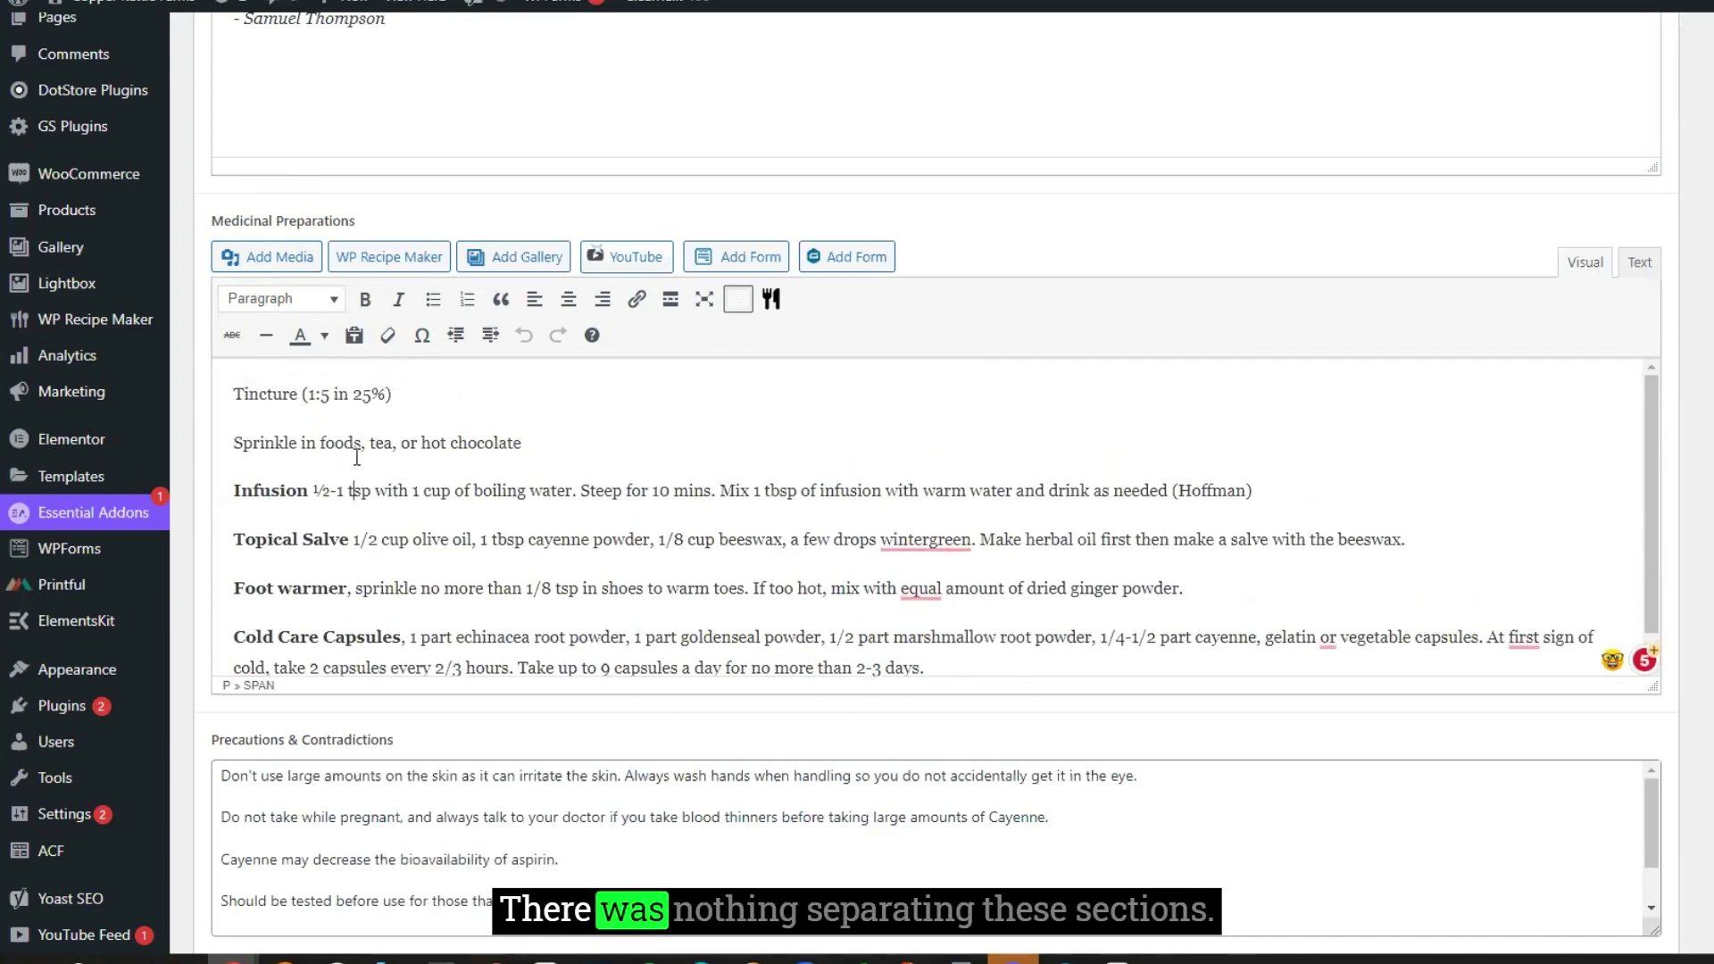
{"action": "scroll", "coordinate": [427, 577], "scroll_direction": "down", "scroll_amount": 3}
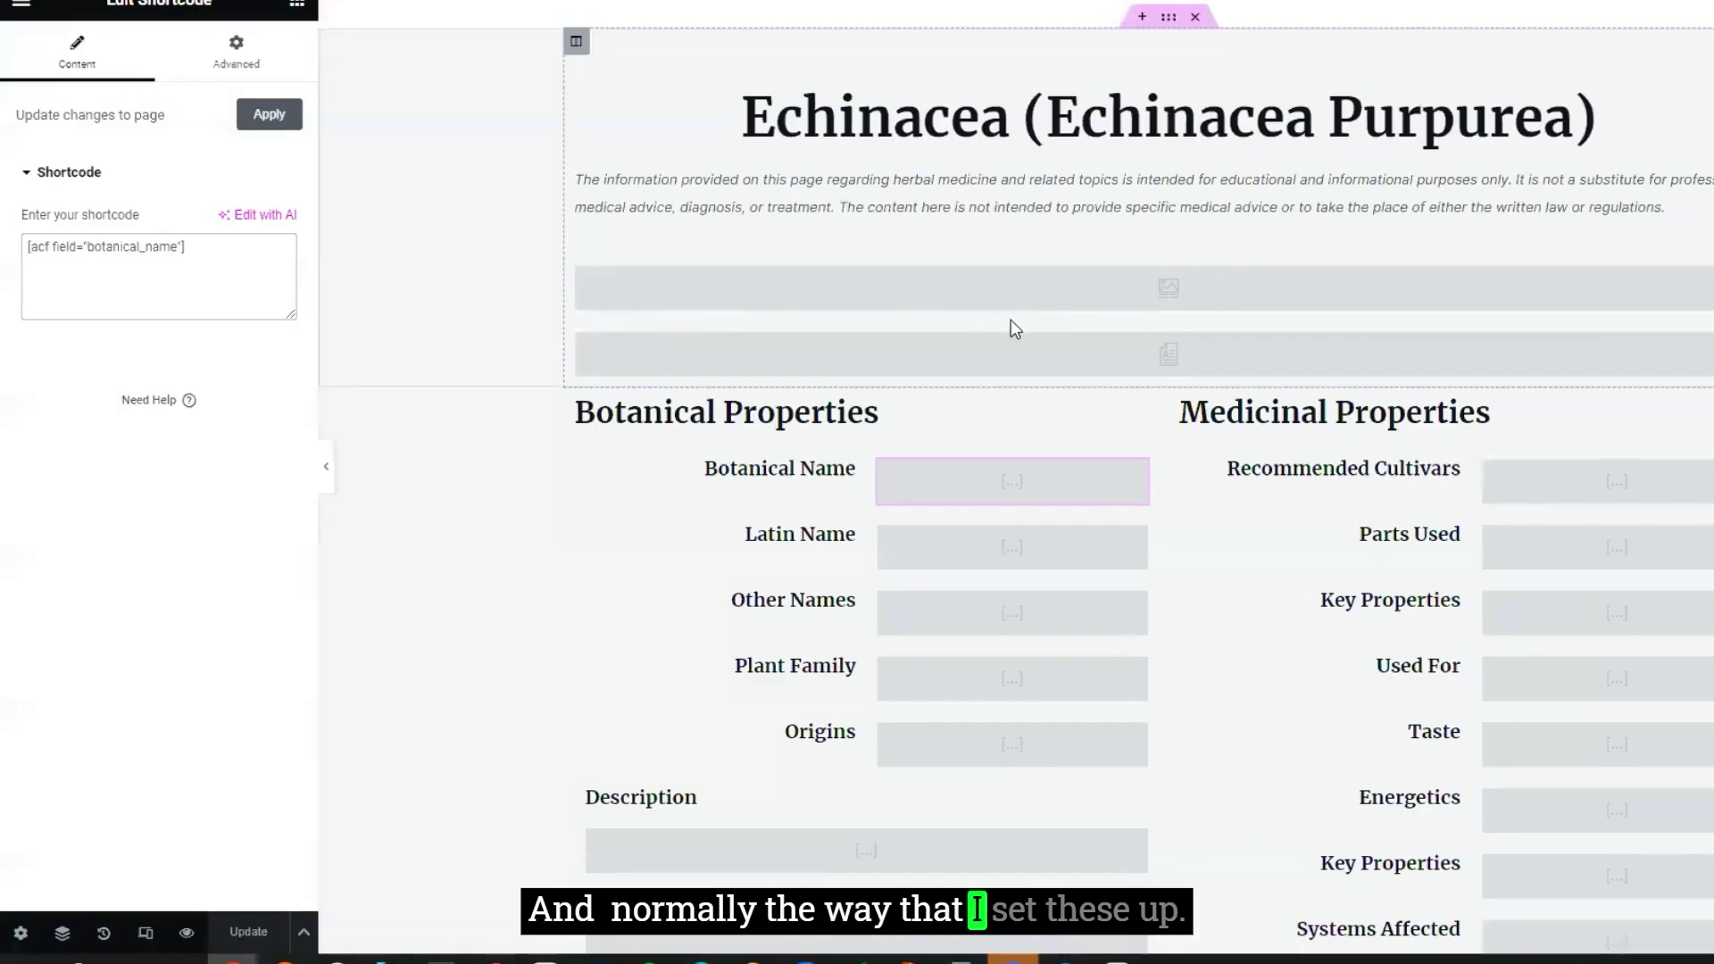
- Add a Post Info widget under the Botanical Name heading
{"action": "scroll", "coordinate": [928, 473], "scroll_direction": "down", "scroll_amount": 8}
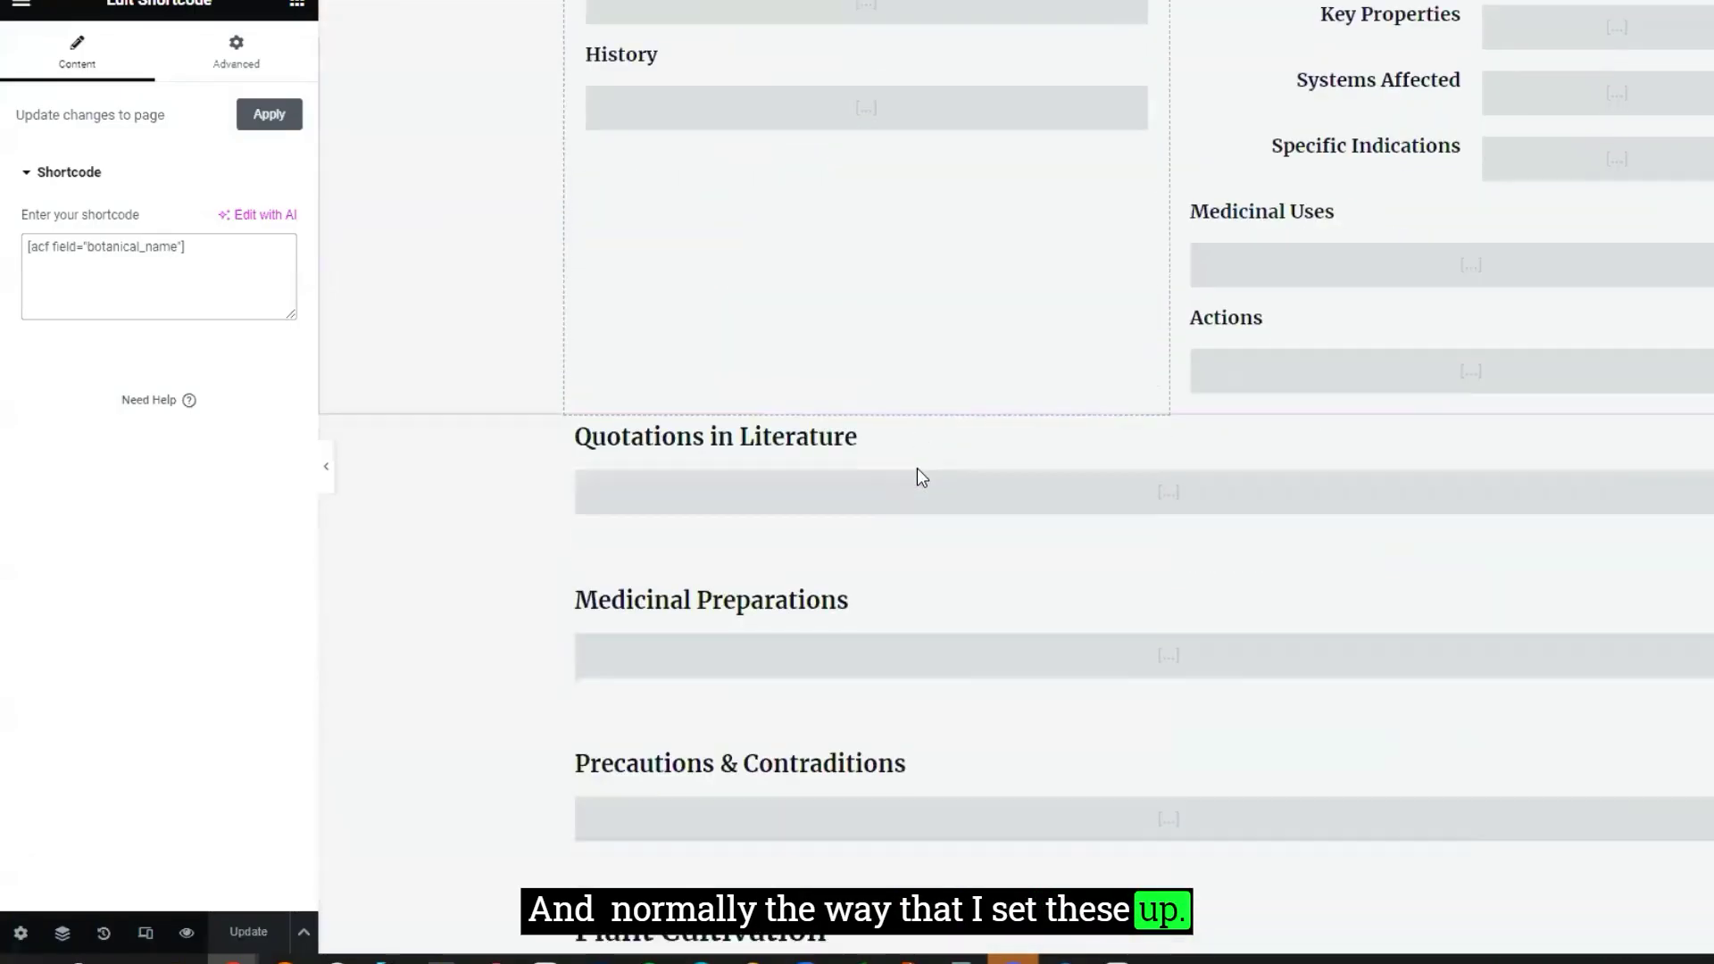
{"action": "scroll", "coordinate": [919, 468], "scroll_direction": "up", "scroll_amount": 6}
{"action": "scroll", "coordinate": [924, 463], "scroll_direction": "up", "scroll_amount": 2}
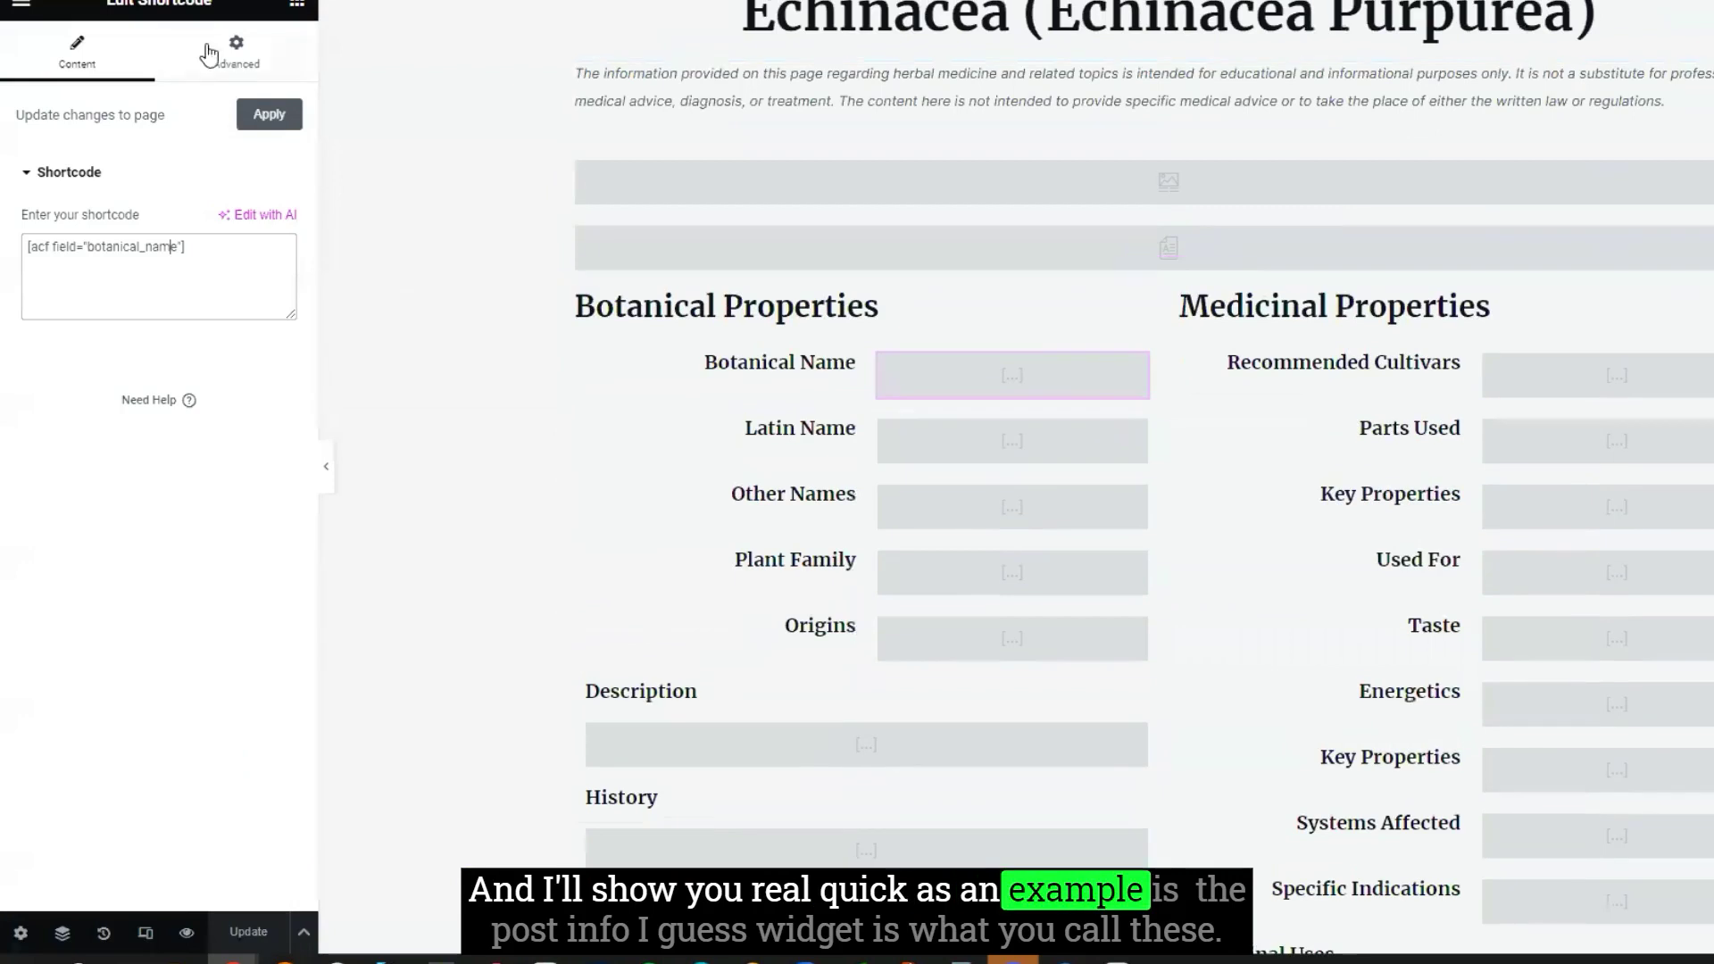
{"action": "left_click", "coordinate": [297, 5]}
{"action": "left_click", "coordinate": [172, 90]}
{"action": "type", "text": "post info"}
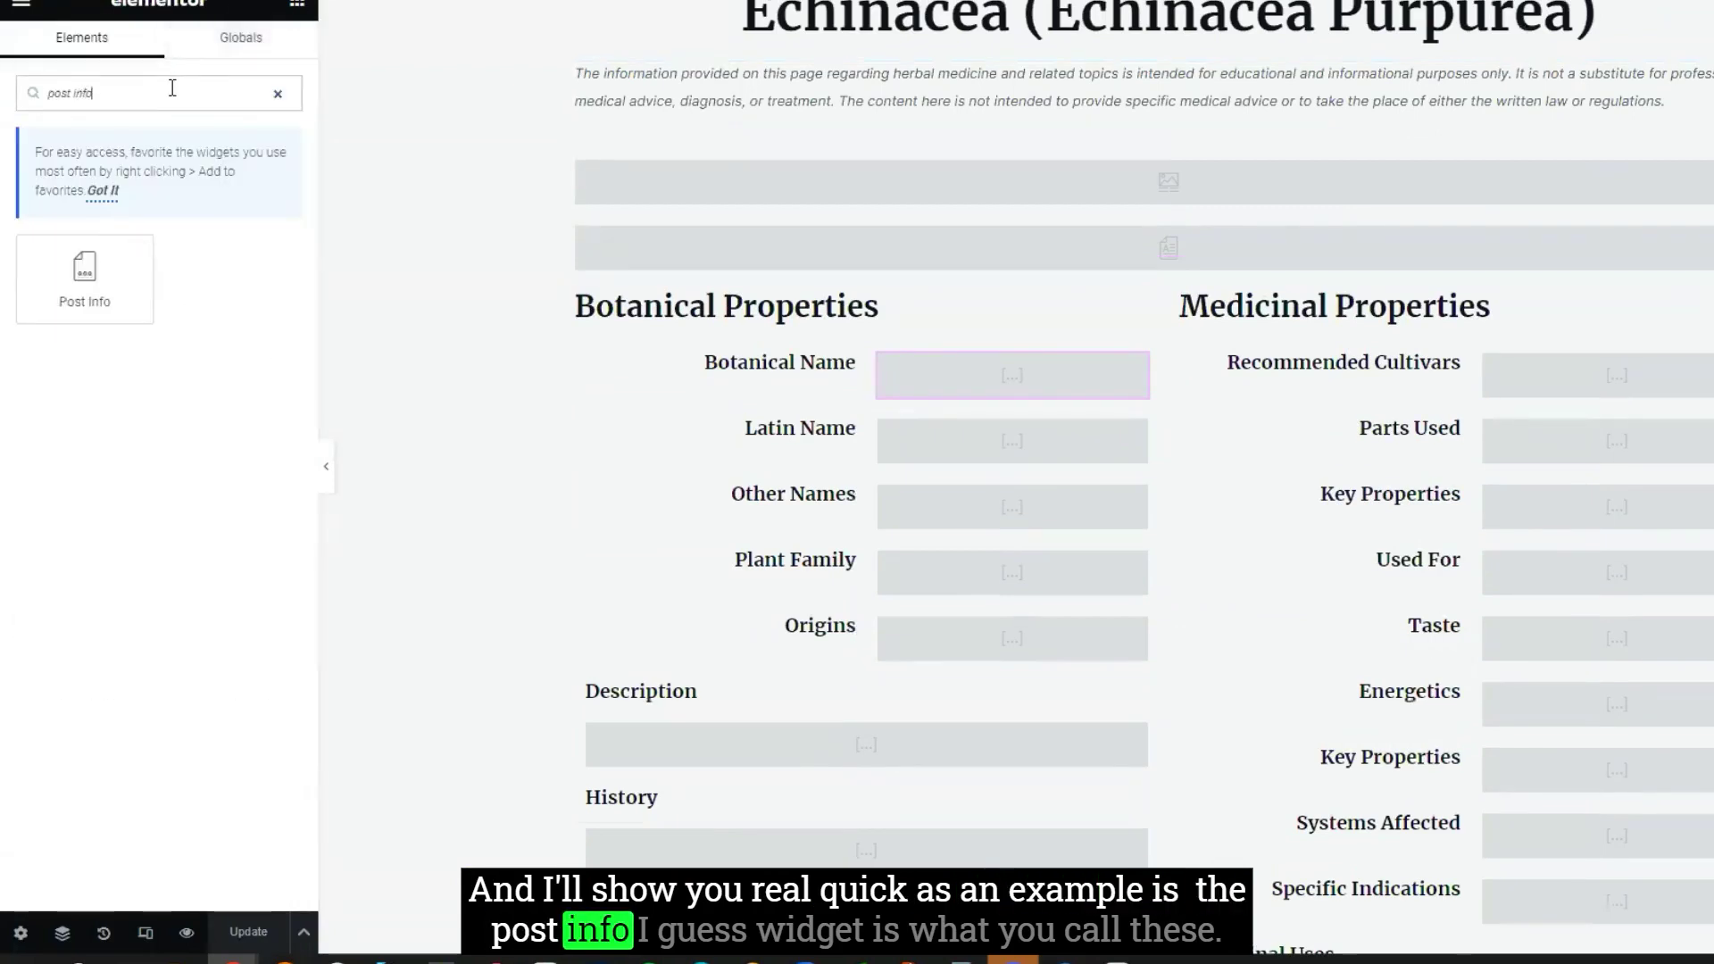
{"action": "left_click_drag", "start_coordinate": [87, 282], "coordinate": [942, 392]}
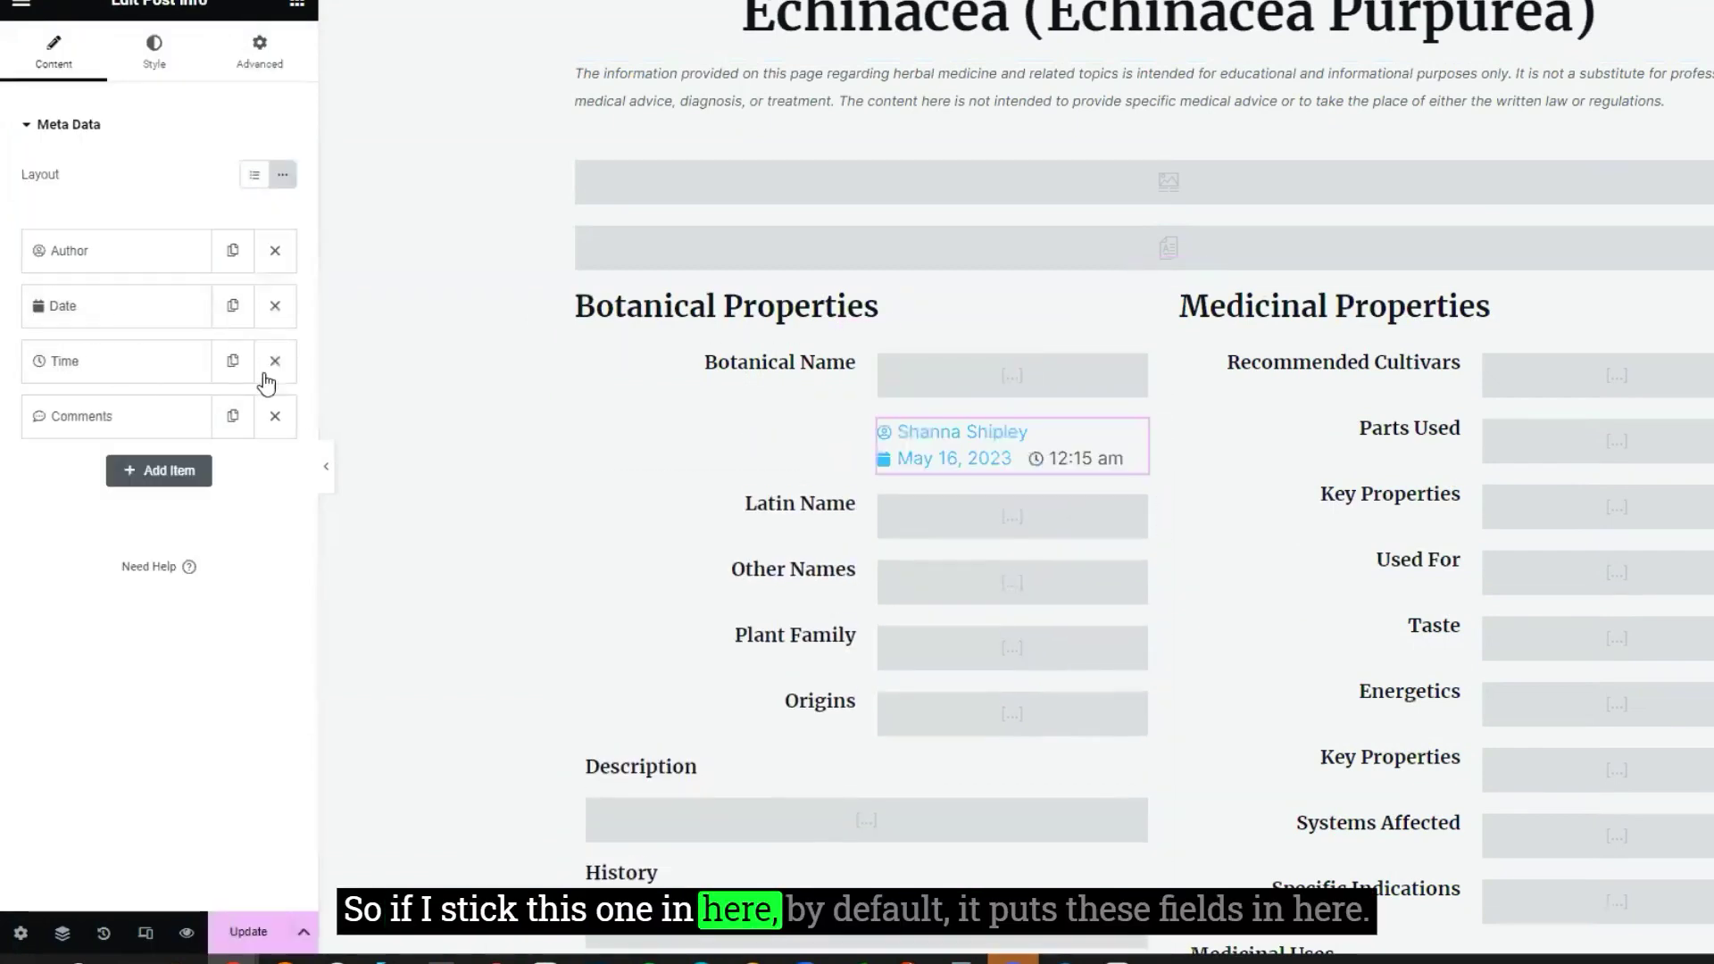
- Delete the Time, Date and Comments items and set the Author item's type to Custom
{"action": "left_click", "coordinate": [275, 361]}
{"action": "left_click", "coordinate": [275, 306]}
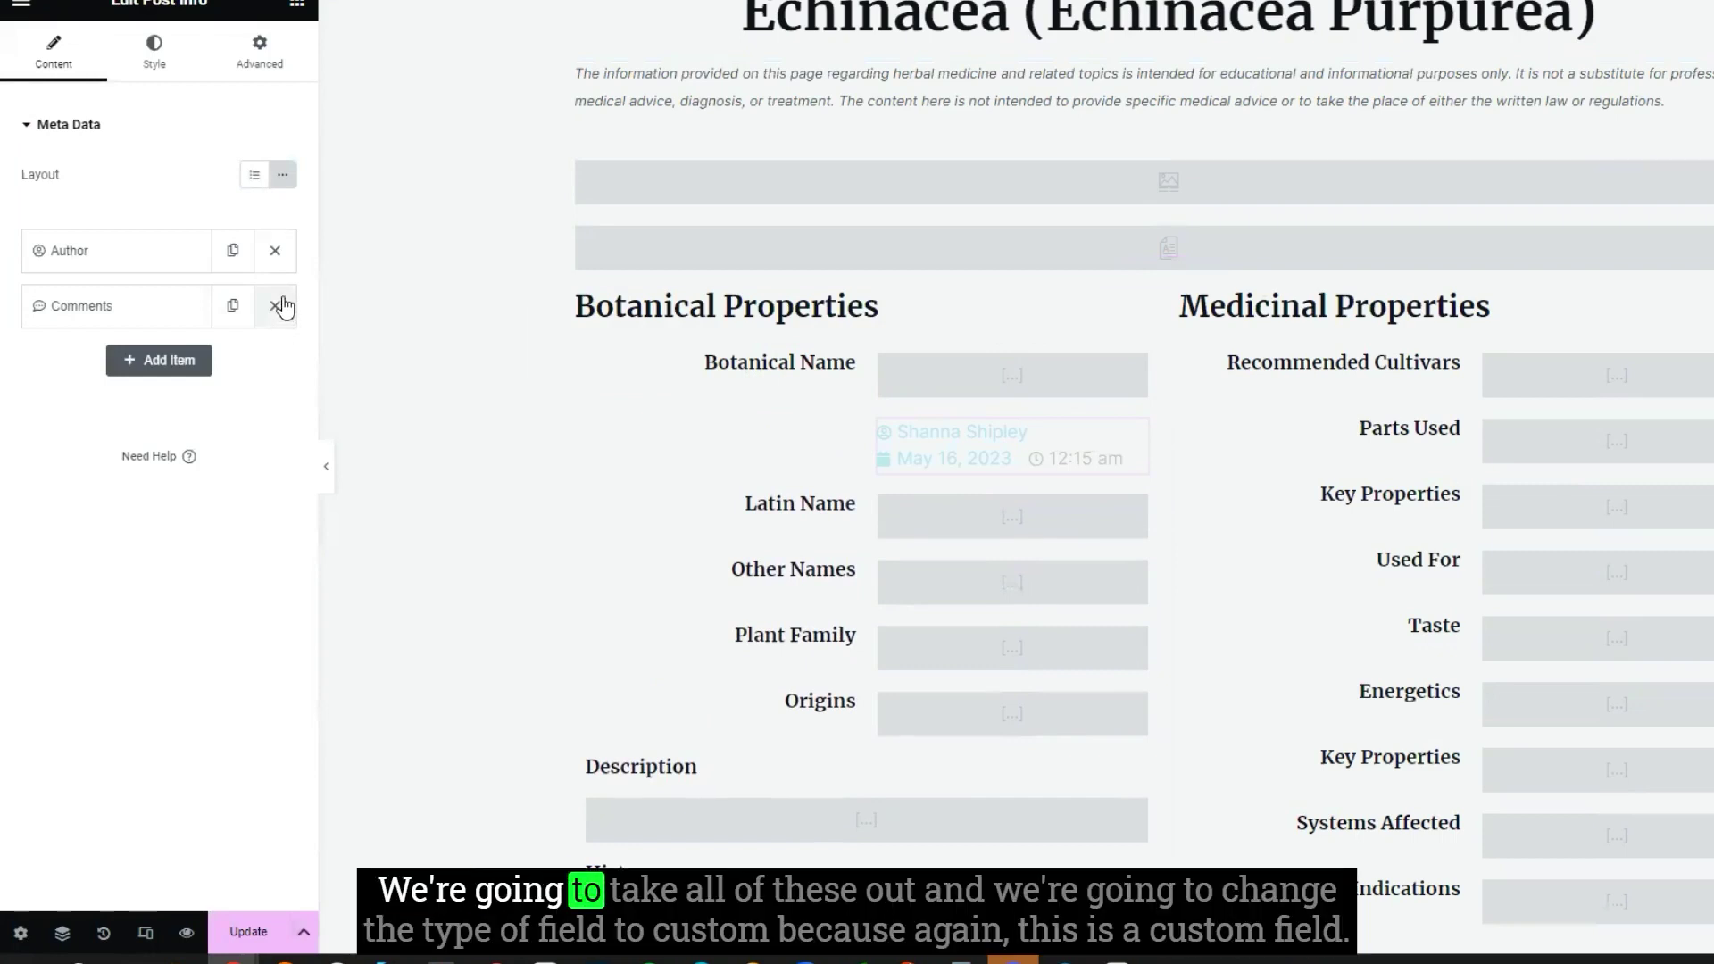
{"action": "left_click", "coordinate": [275, 305]}
{"action": "left_click", "coordinate": [113, 259]}
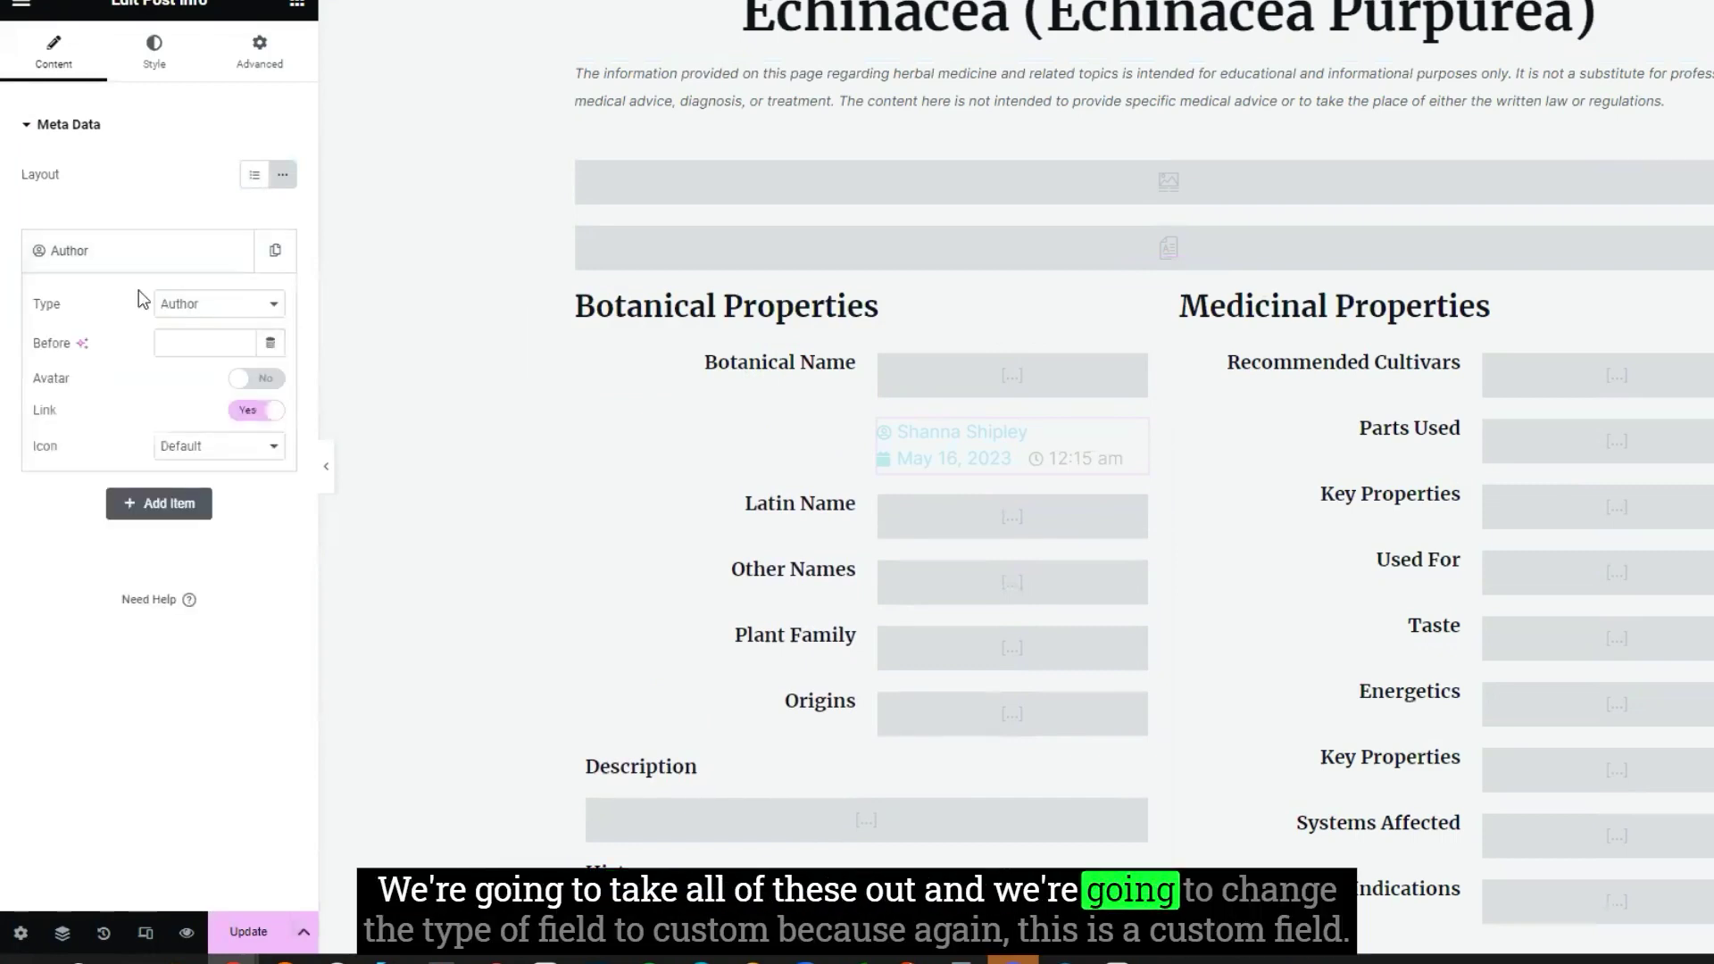
{"action": "left_click", "coordinate": [213, 309]}
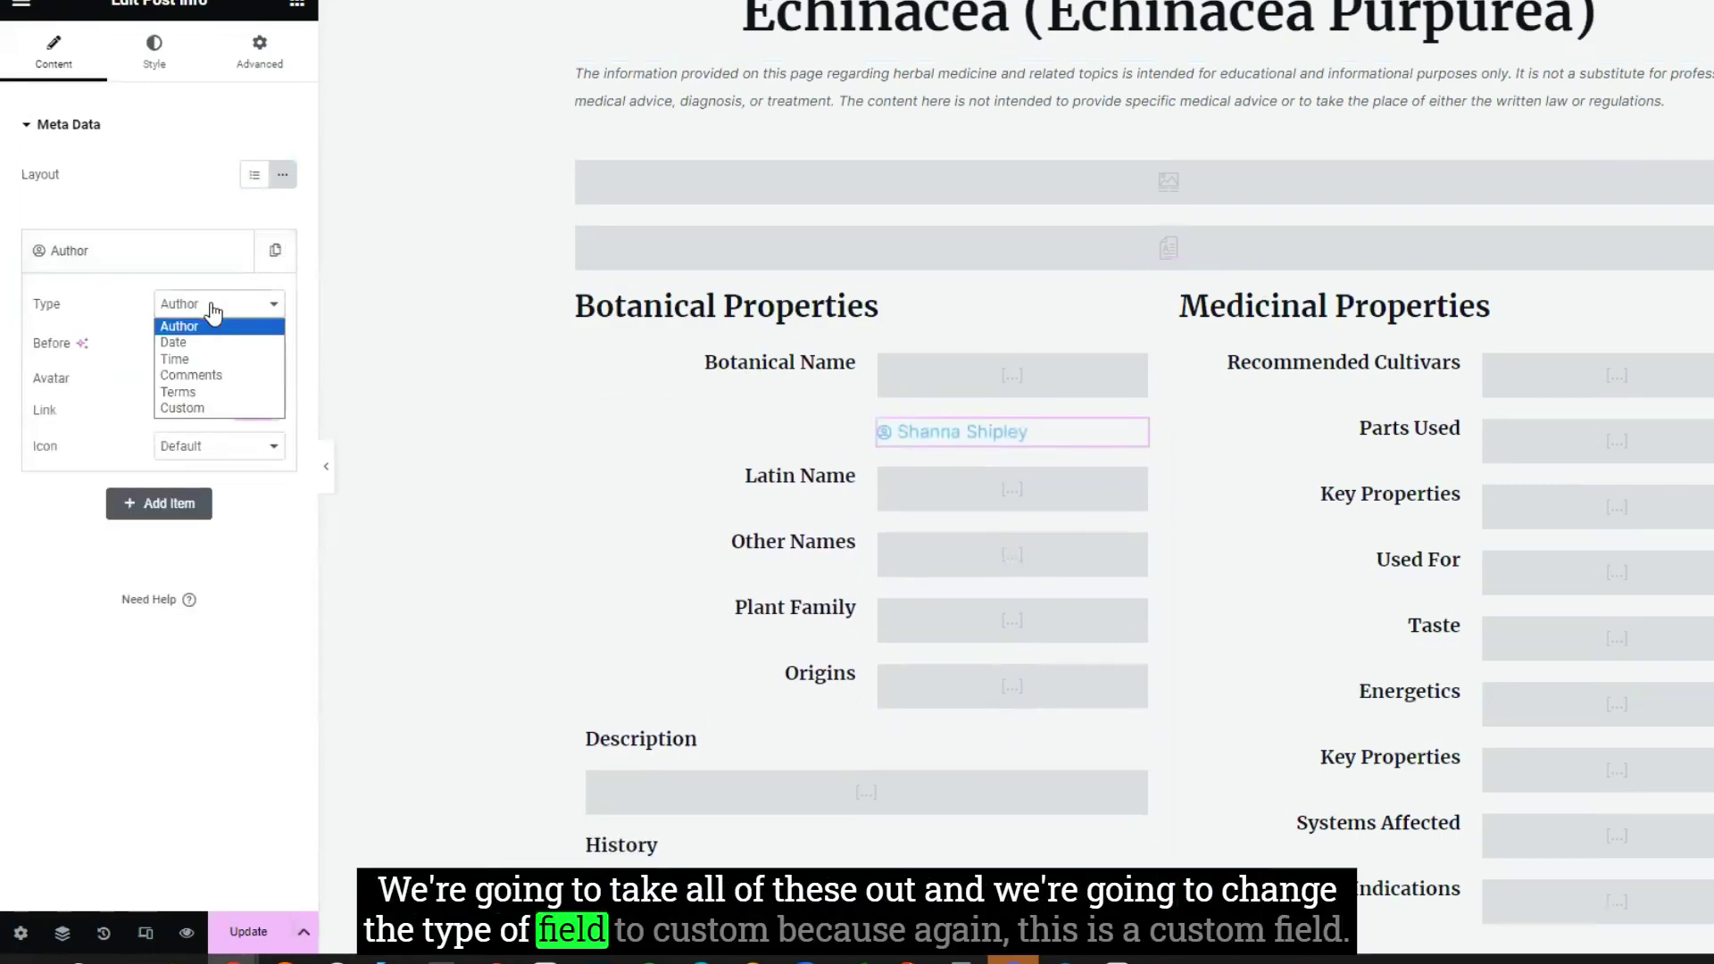
{"action": "left_click", "coordinate": [204, 410]}
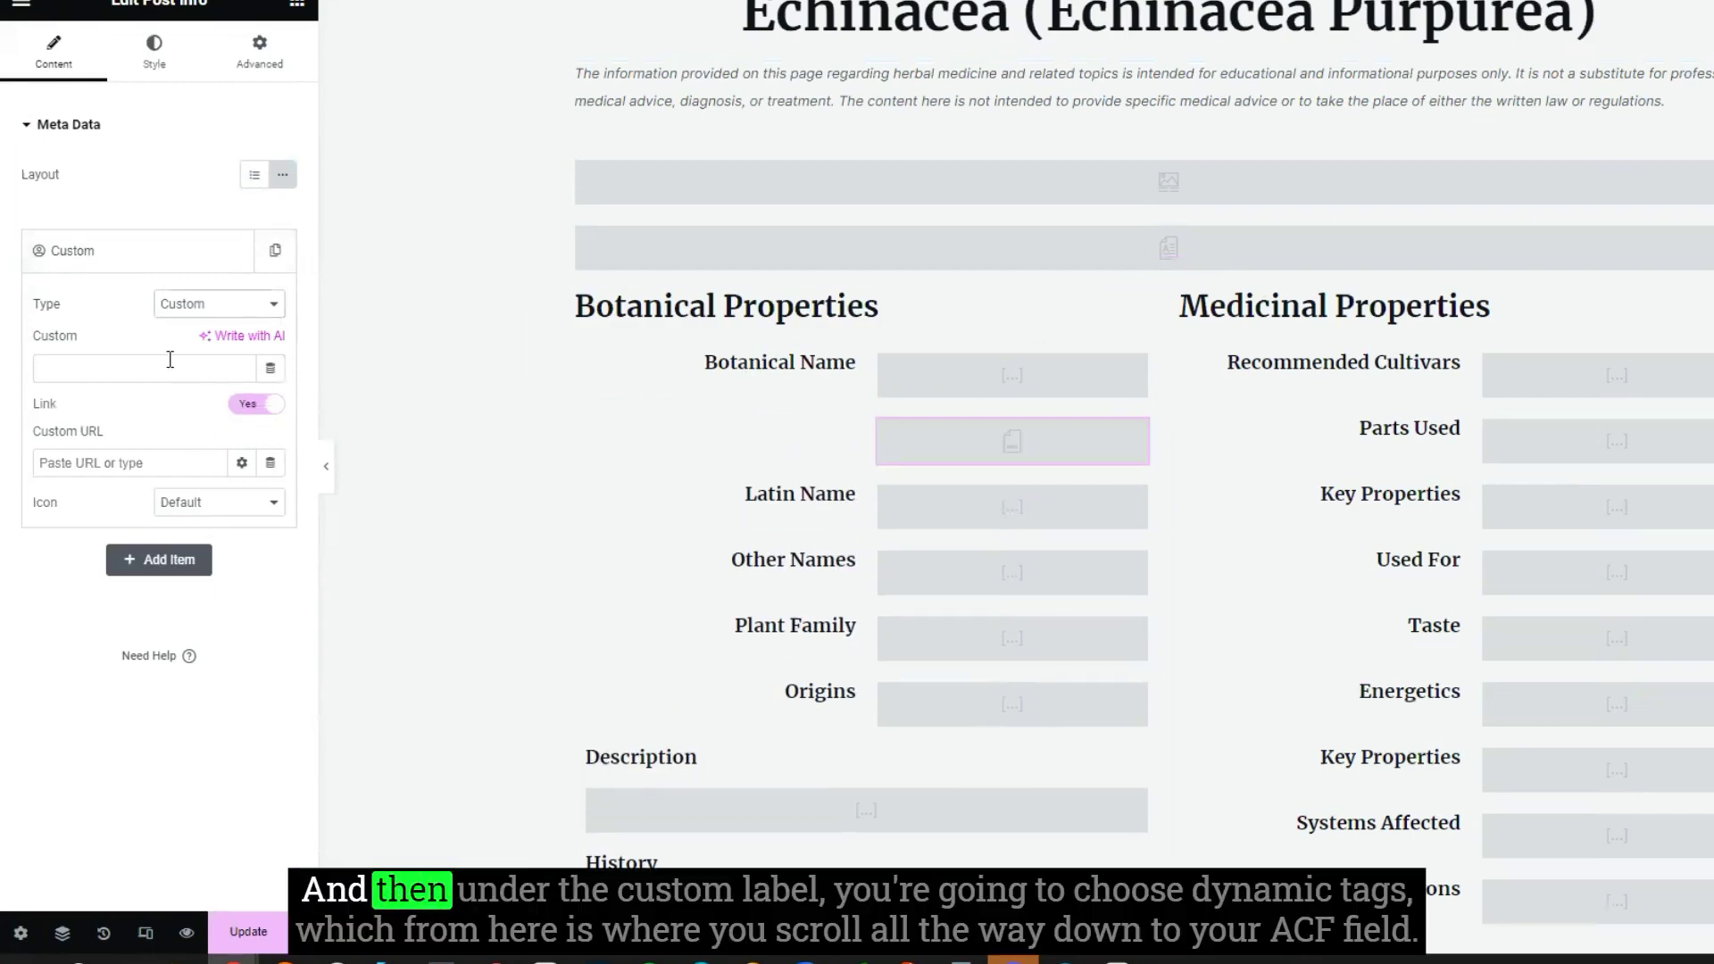
{"action": "left_click", "coordinate": [271, 370]}
{"action": "scroll", "coordinate": [259, 461], "scroll_direction": "down", "scroll_amount": 10}
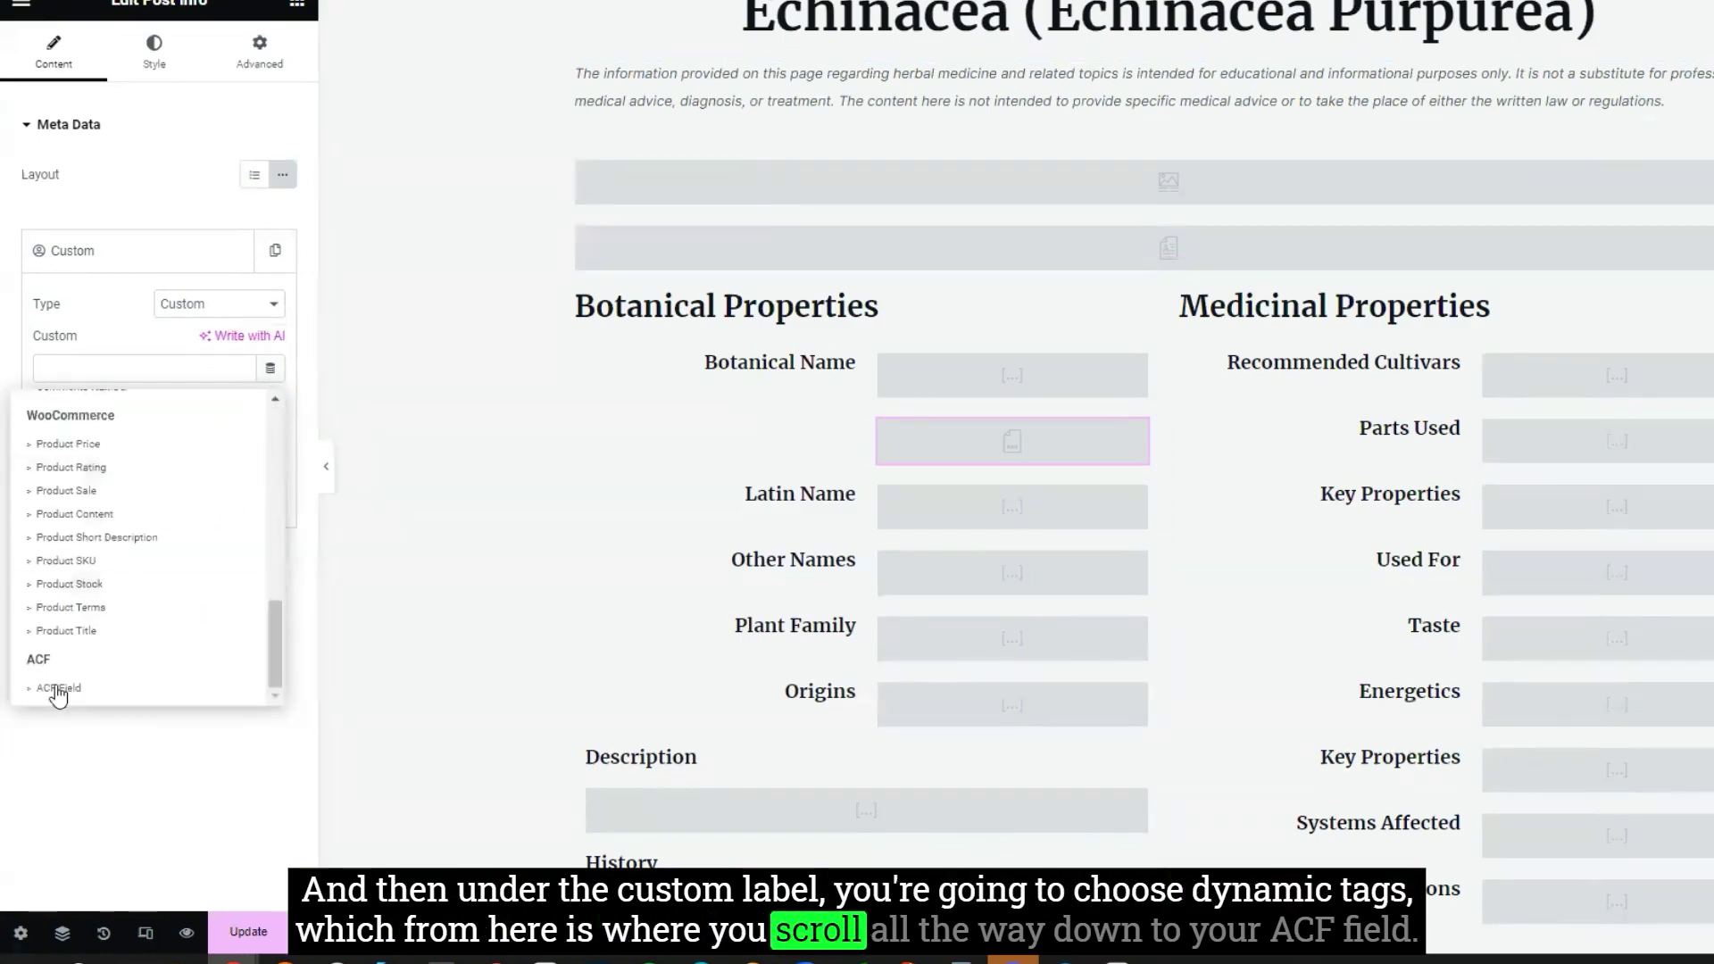
- Insert the ACF Field dynamic tag with key Botanical Name, then click Update
{"action": "left_click", "coordinate": [70, 692]}
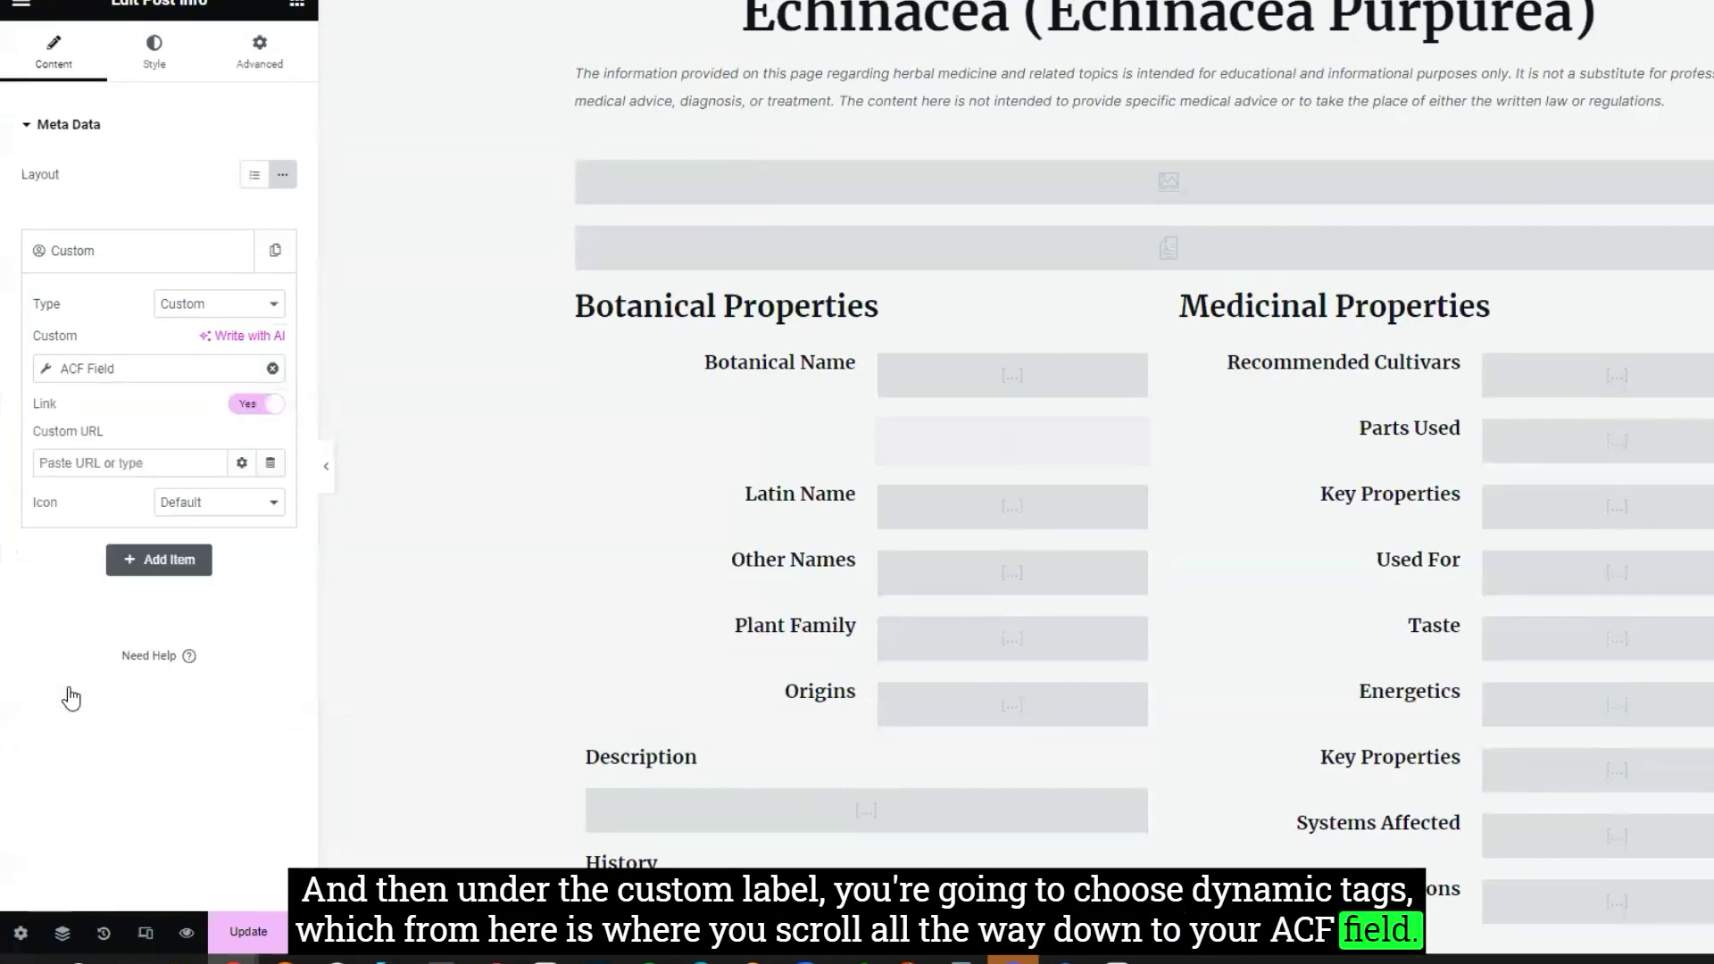
{"action": "left_click", "coordinate": [95, 370]}
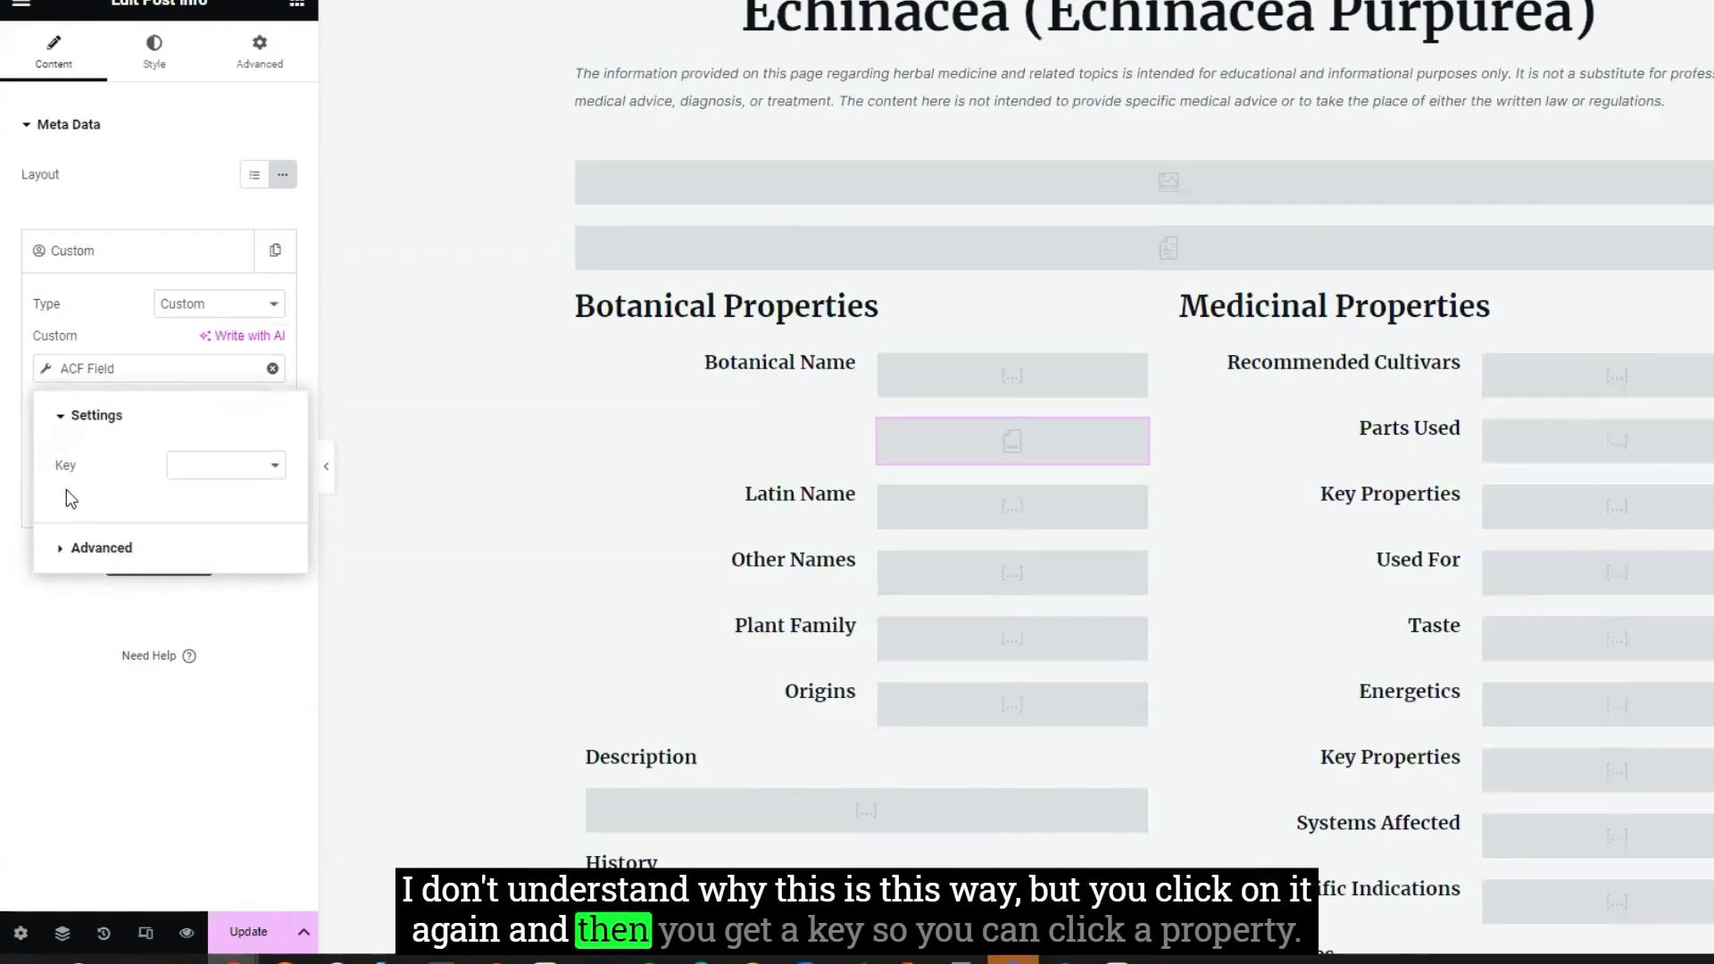
{"action": "left_click", "coordinate": [219, 471]}
{"action": "scroll", "coordinate": [241, 527], "scroll_direction": "down", "scroll_amount": 5}
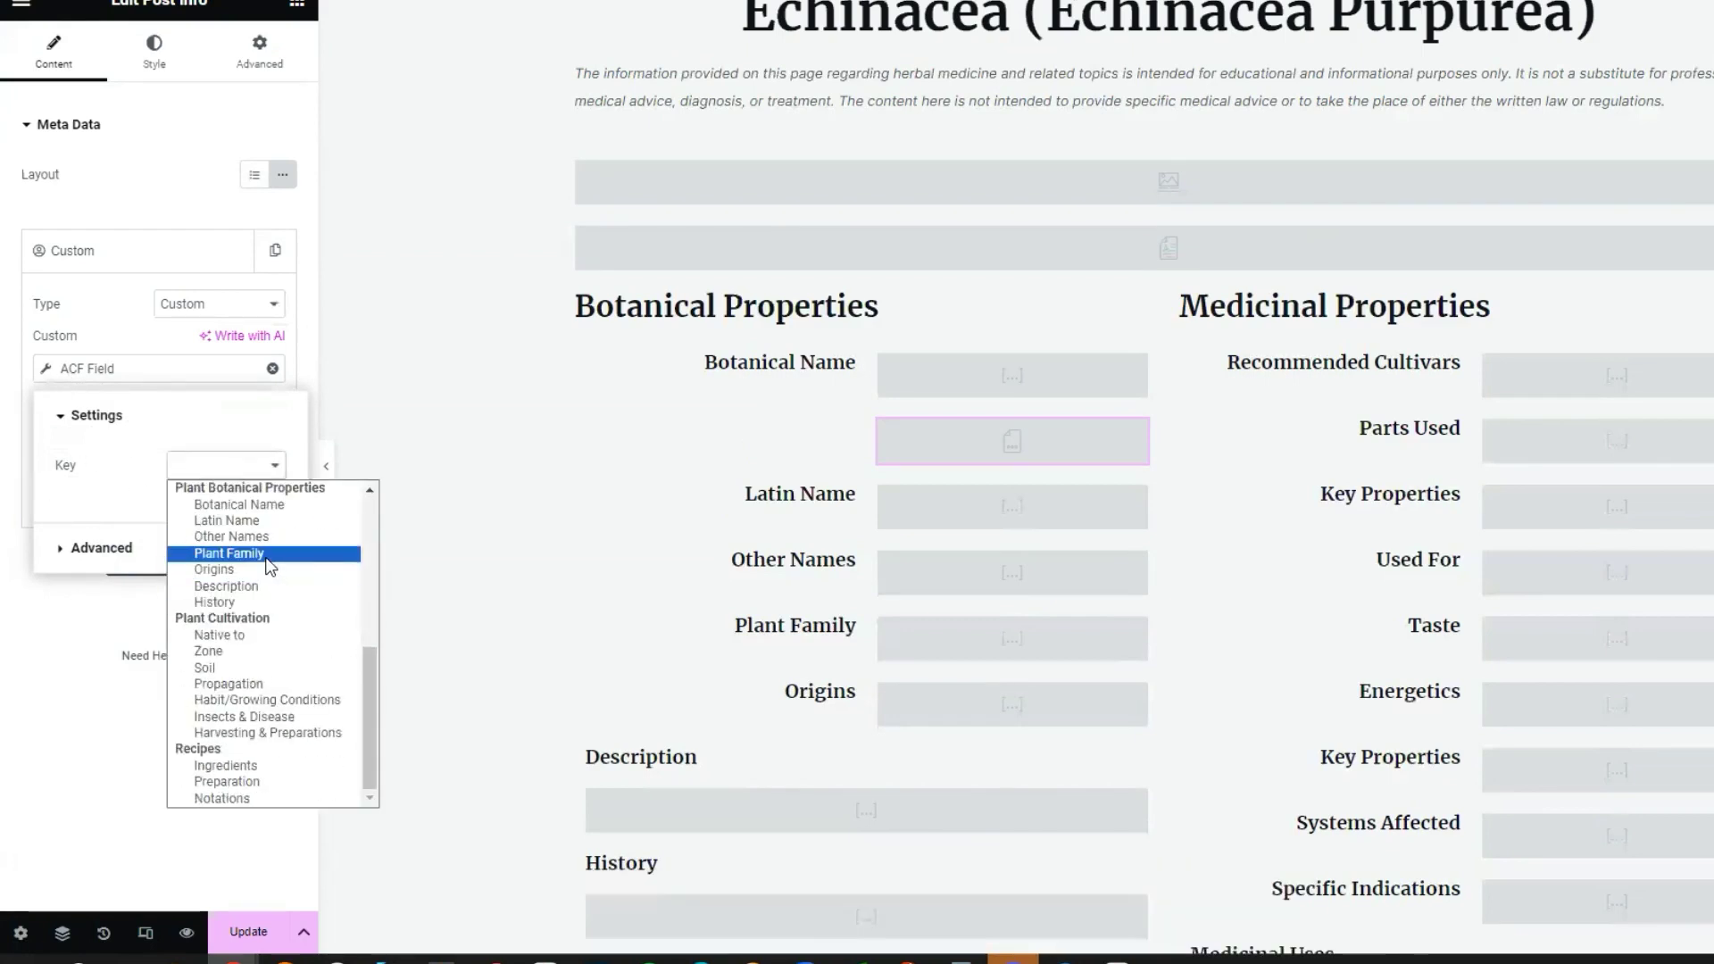
{"action": "left_click", "coordinate": [239, 505]}
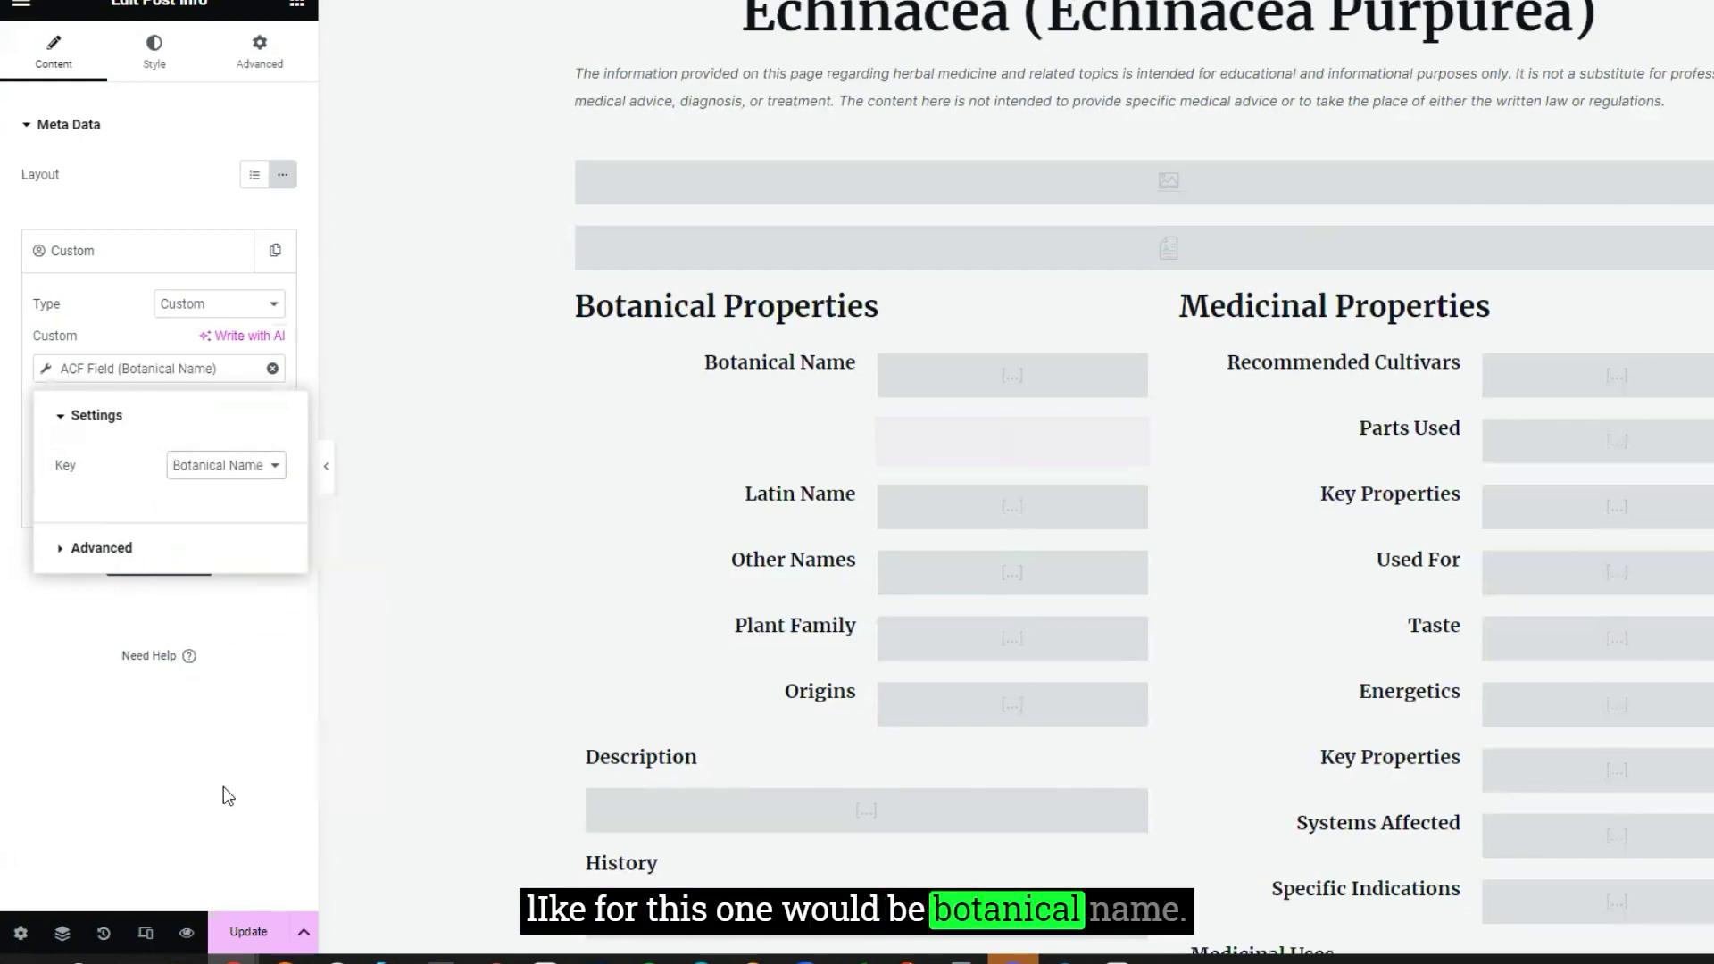
{"action": "left_click", "coordinate": [247, 933]}
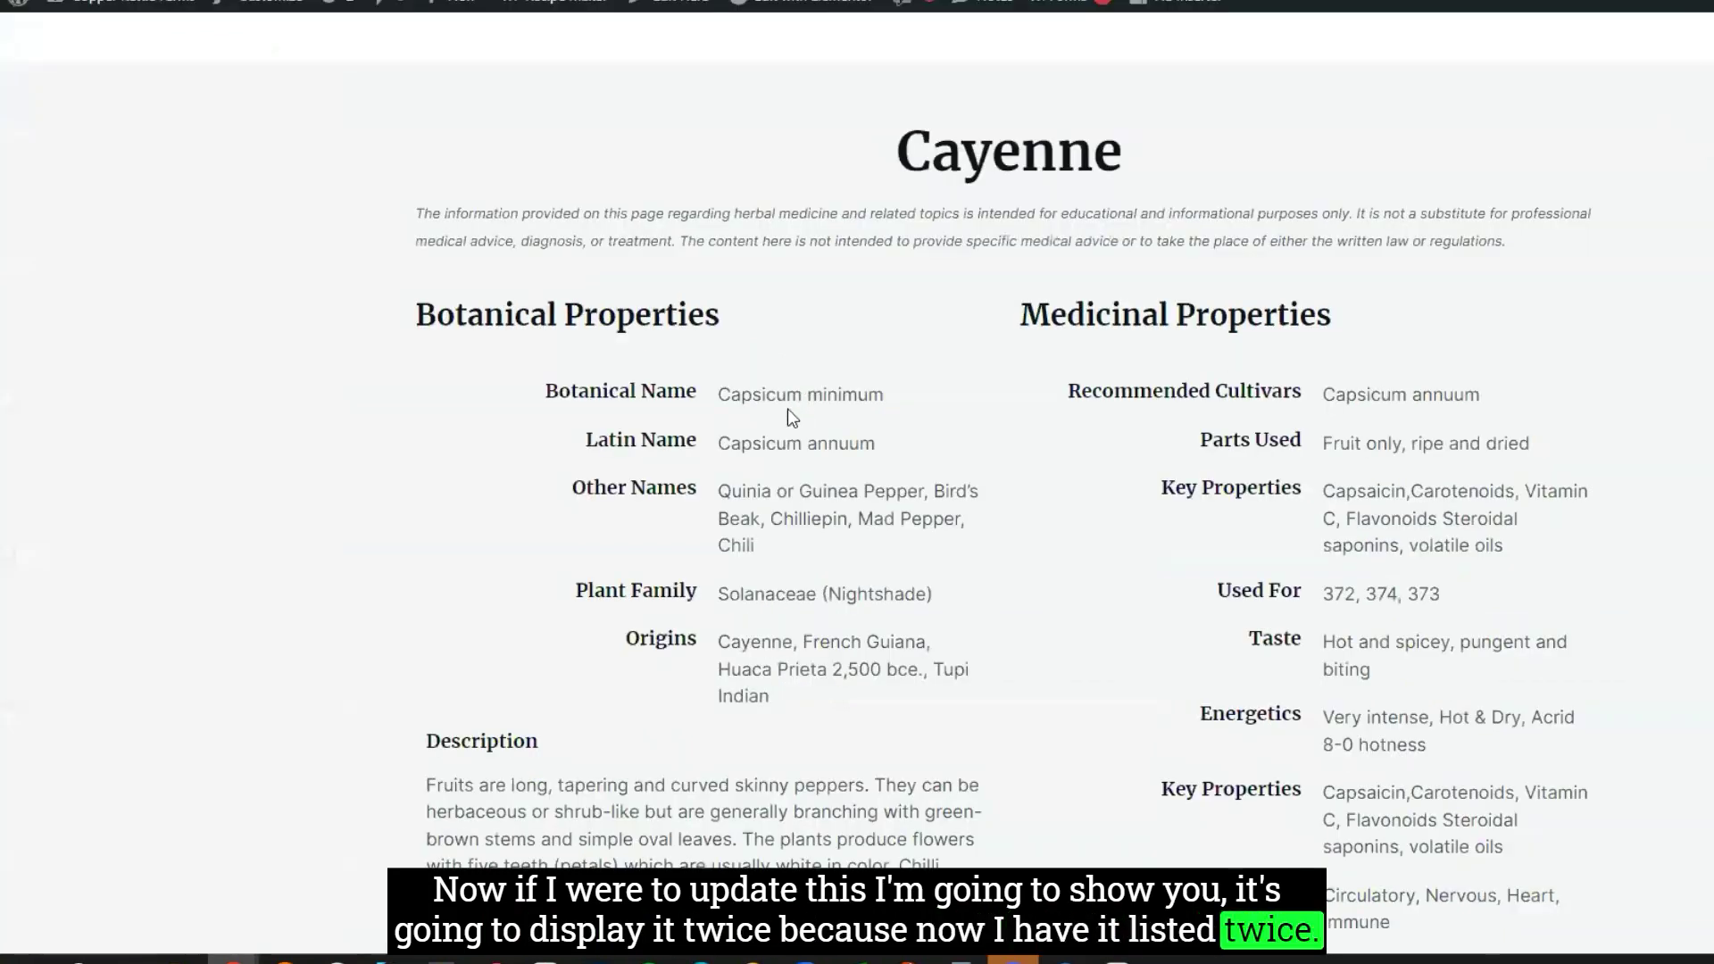
- Reload the live Cayenne page and highlight the duplicated Capsicum minimum line under Botanical Name
{"action": "left_click_drag", "start_coordinate": [667, 393], "coordinate": [592, 402]}
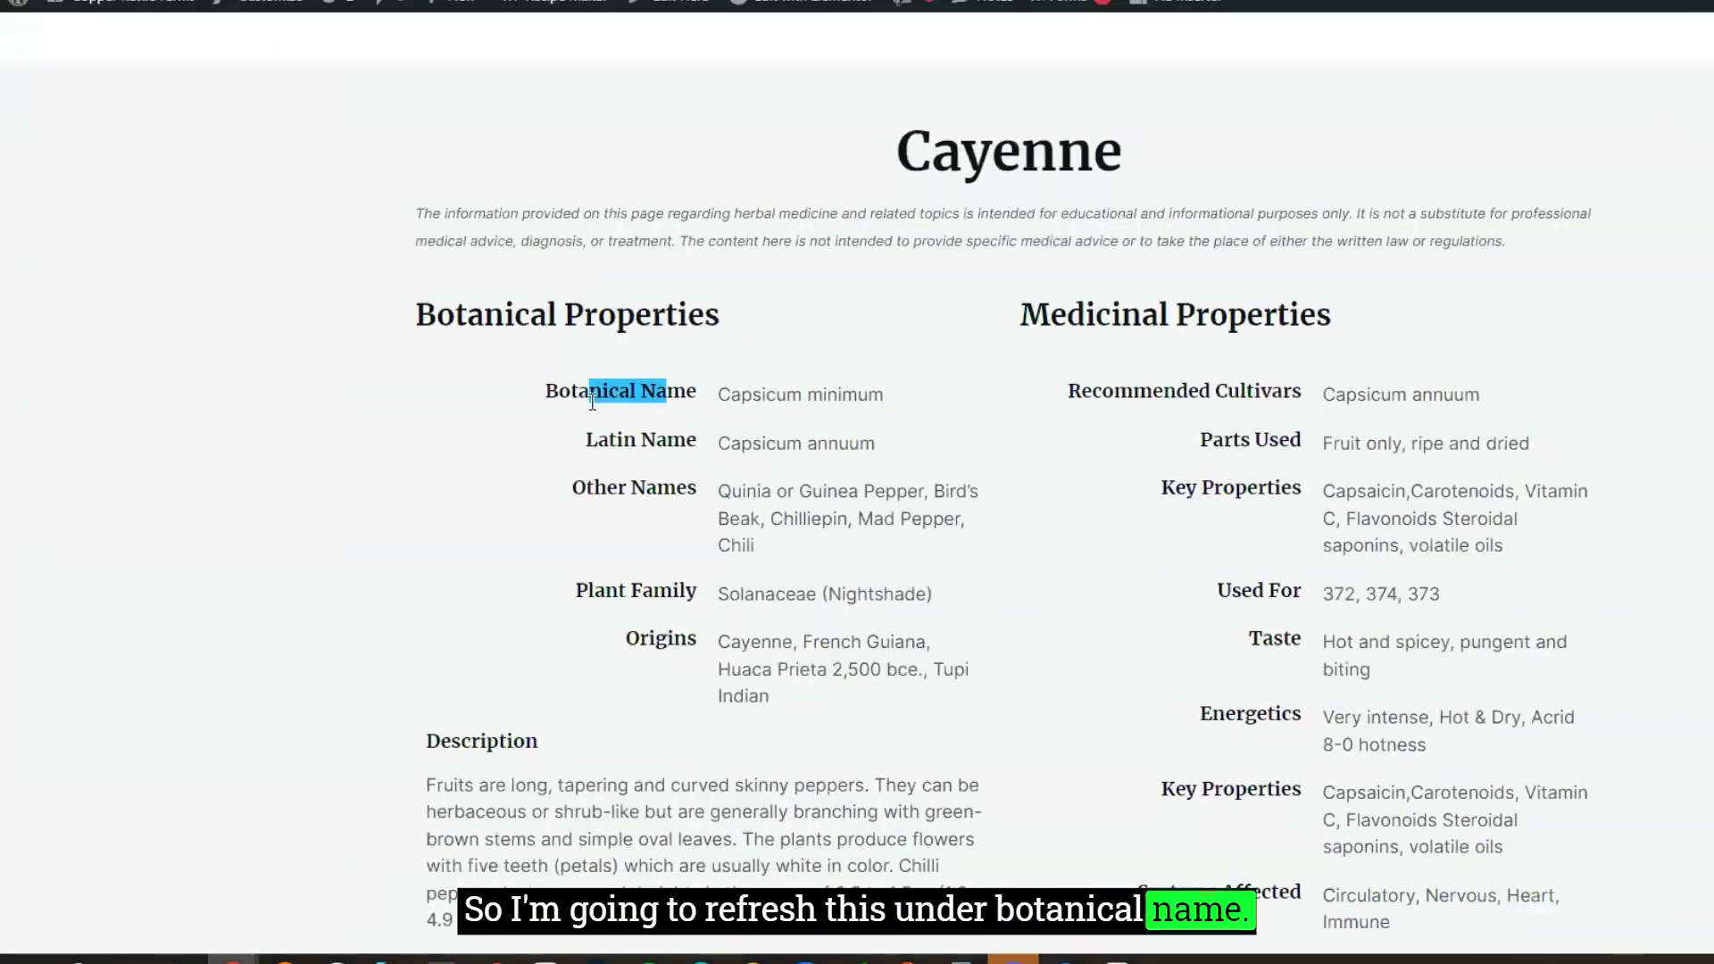
{"action": "key", "text": "F5"}
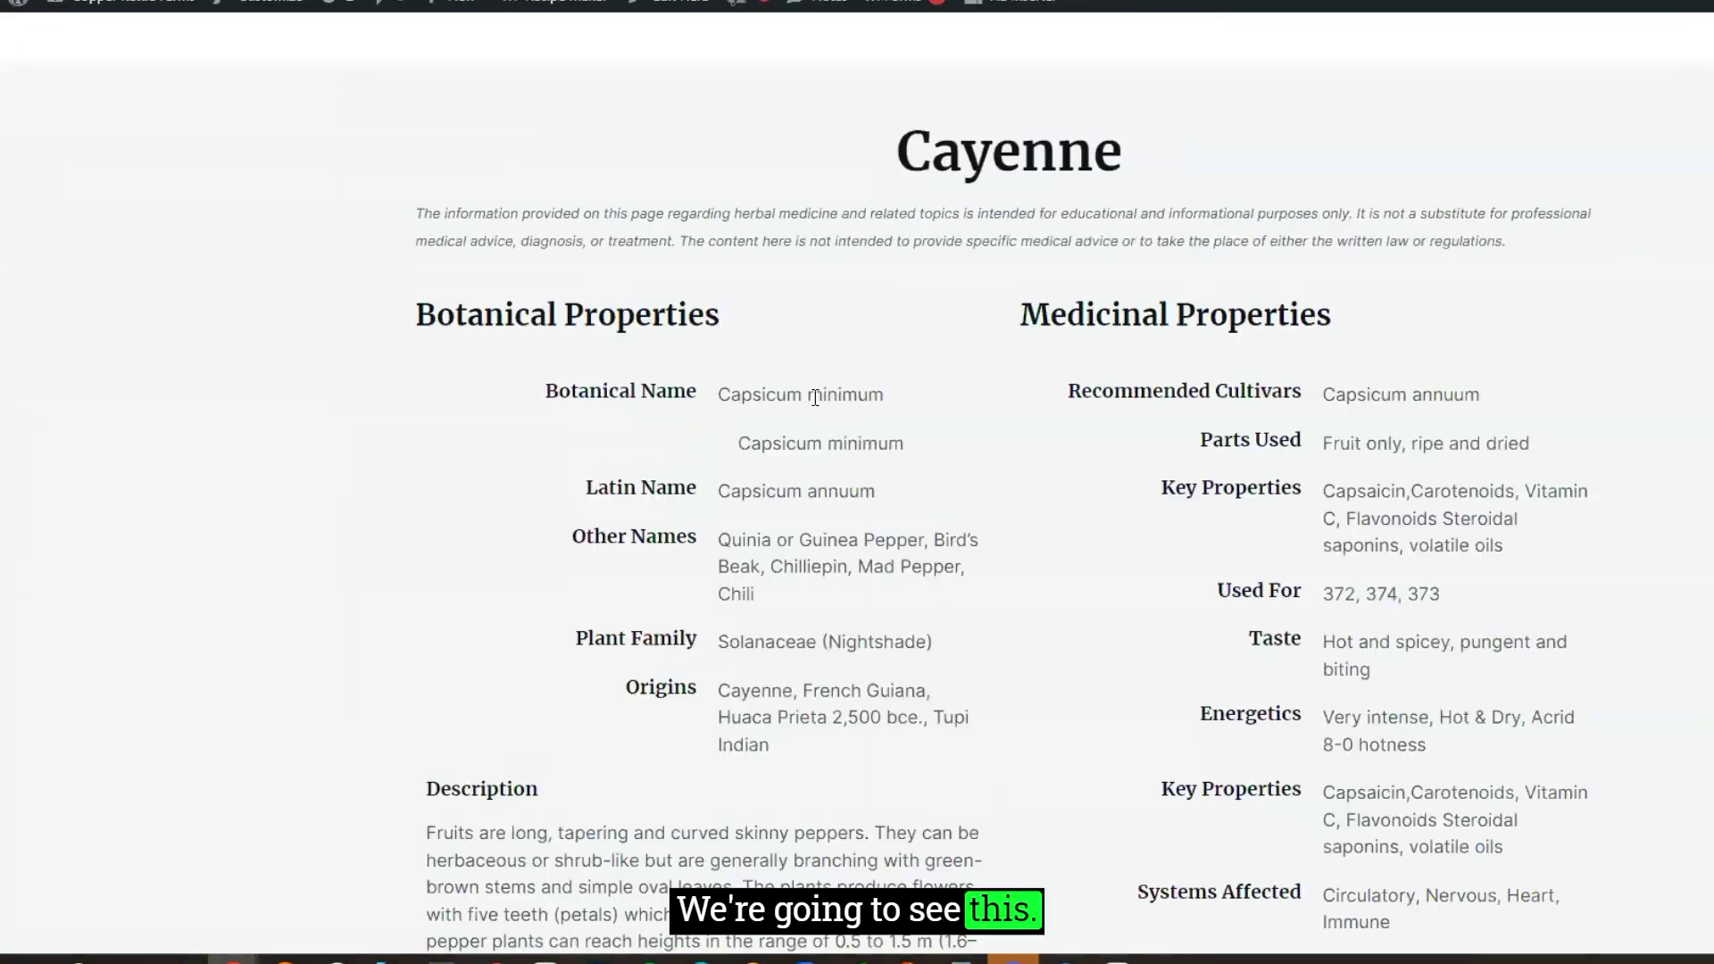
{"action": "left_click_drag", "start_coordinate": [741, 444], "coordinate": [720, 394]}
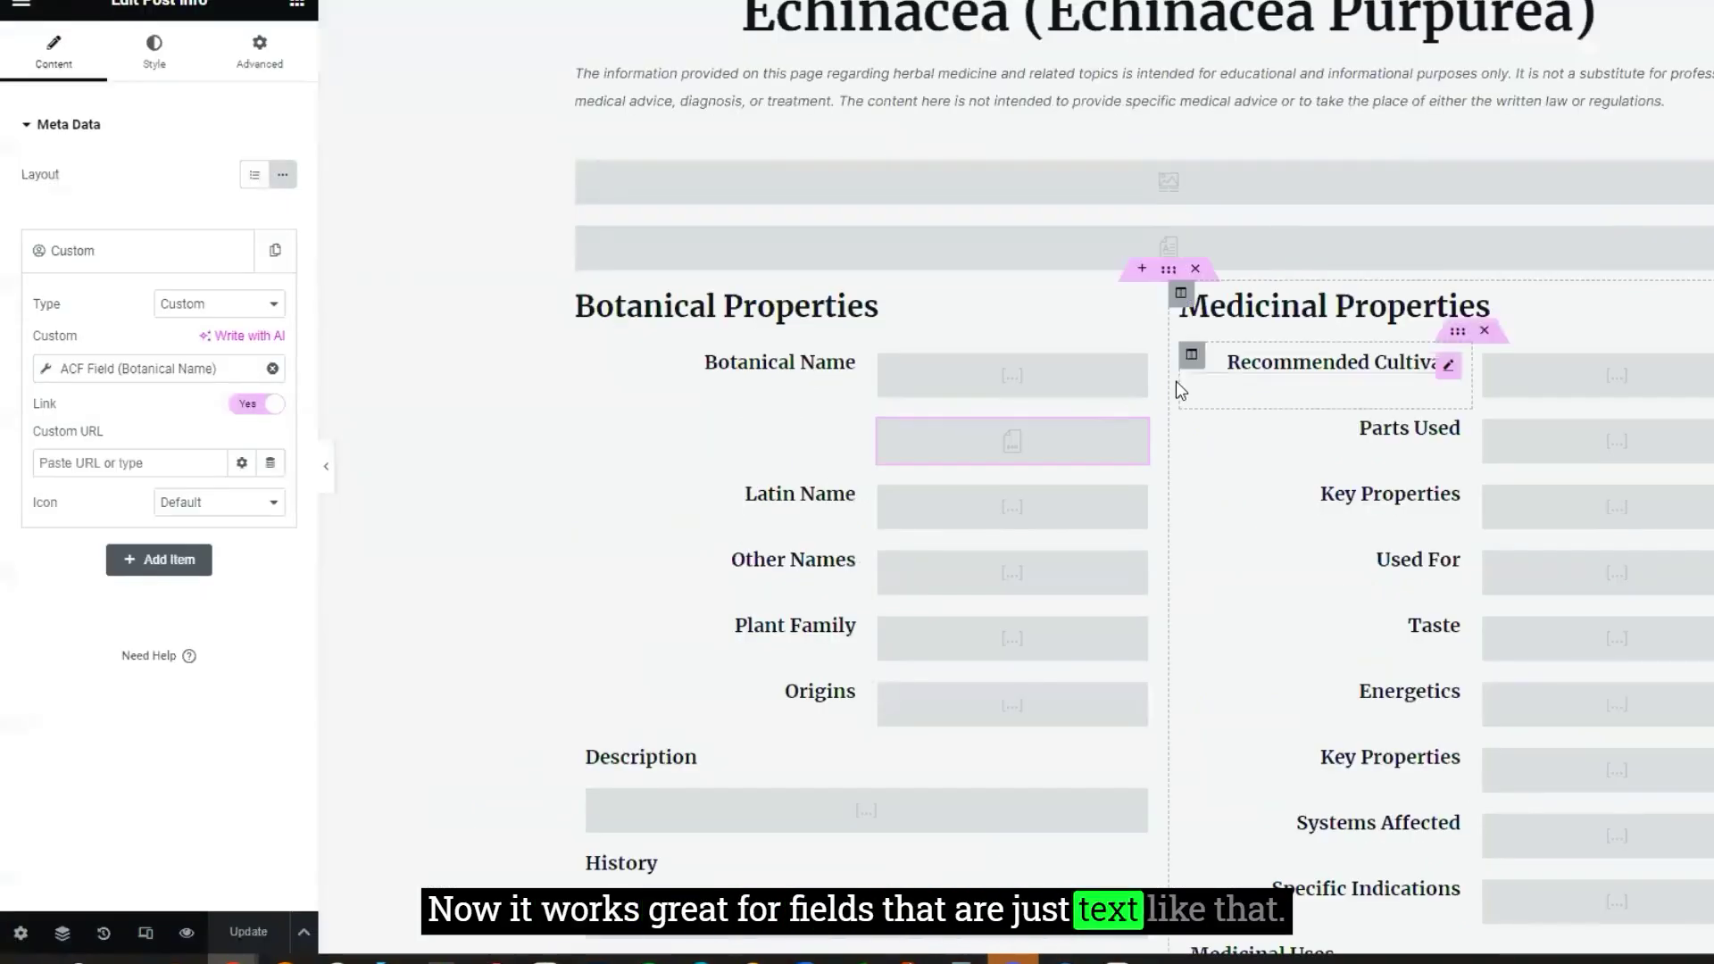
{"action": "right_click", "coordinate": [993, 446]}
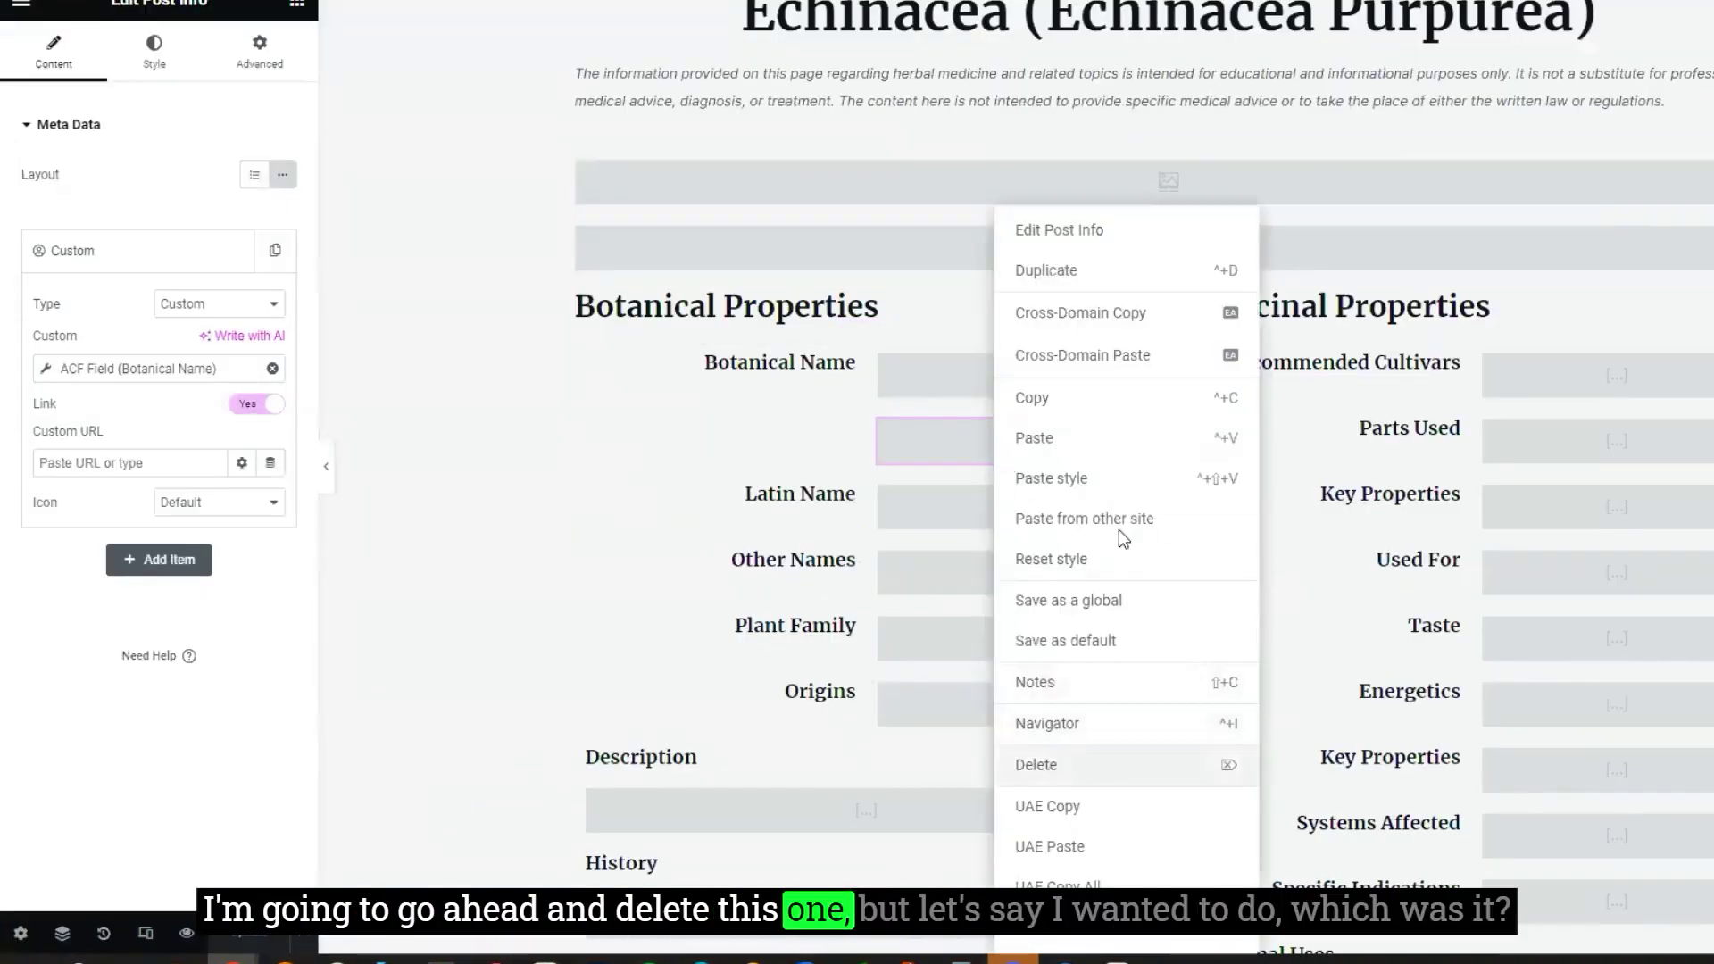
- Delete the duplicate Botanical Name Post Info widget
{"action": "key", "text": "Delete"}
{"action": "scroll", "coordinate": [745, 579], "scroll_direction": "down", "scroll_amount": 20}
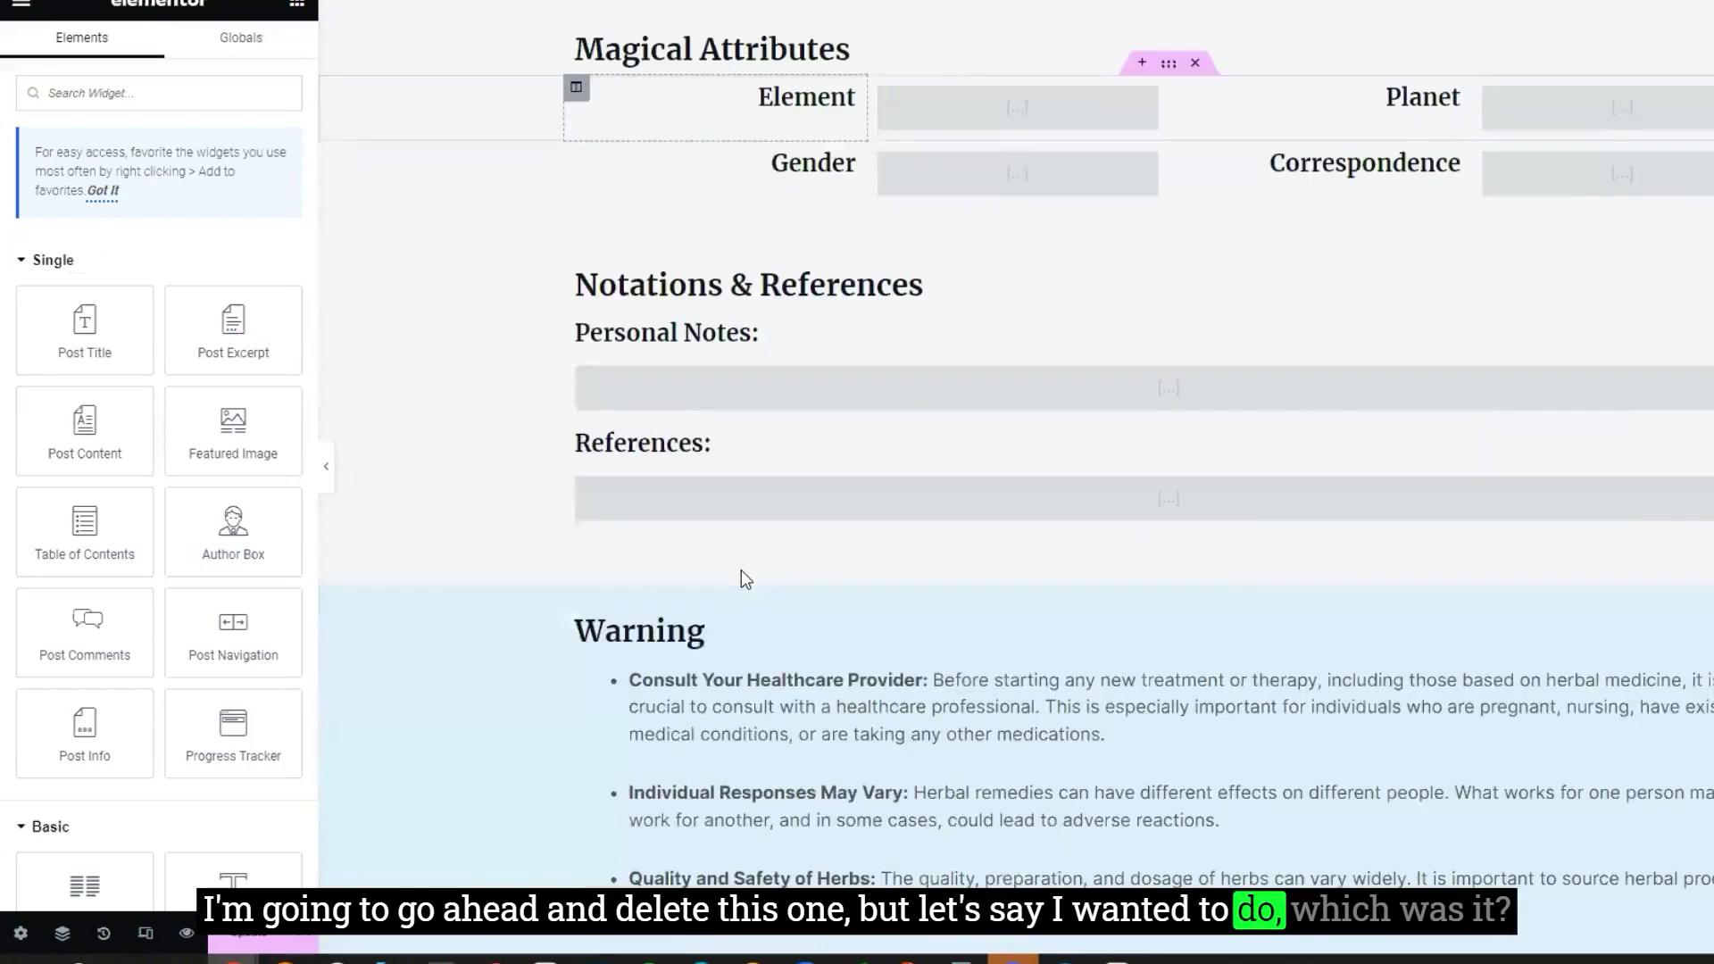
{"action": "scroll", "coordinate": [741, 576], "scroll_direction": "up", "scroll_amount": 5}
{"action": "scroll", "coordinate": [736, 574], "scroll_direction": "down", "scroll_amount": 10}
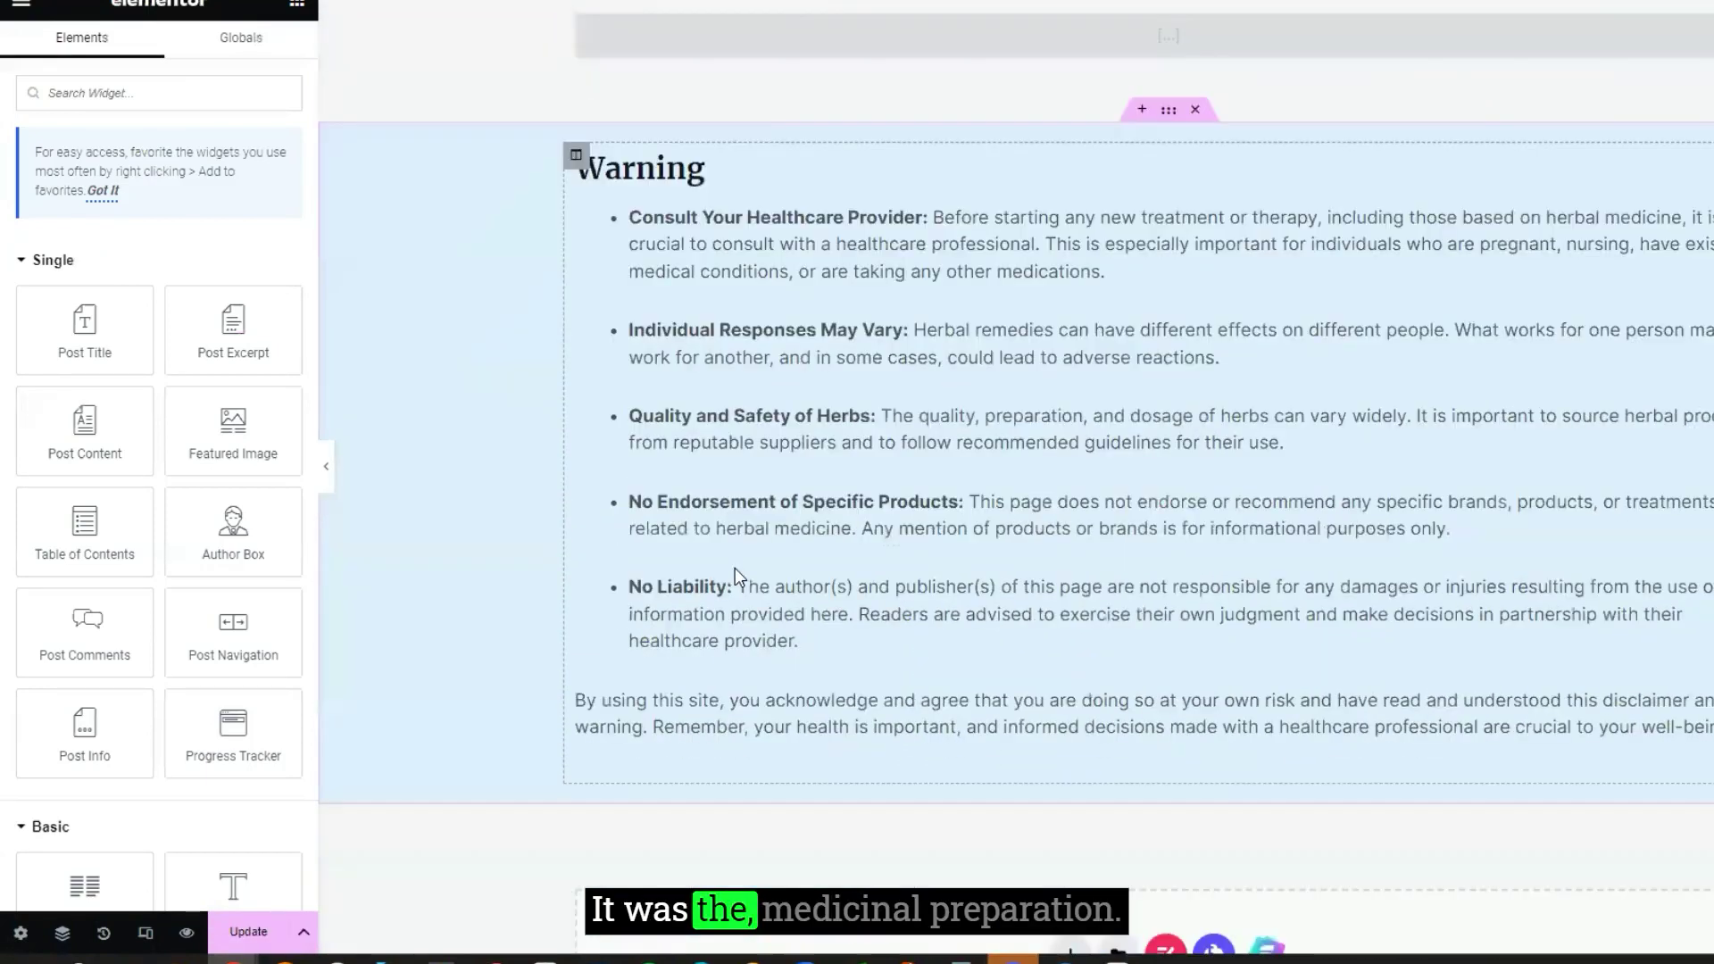
{"action": "scroll", "coordinate": [714, 518], "scroll_direction": "up", "scroll_amount": 10}
- Add a Post Info widget under the Medicinal Preparations shortcode widget
{"action": "left_click", "coordinate": [827, 463]}
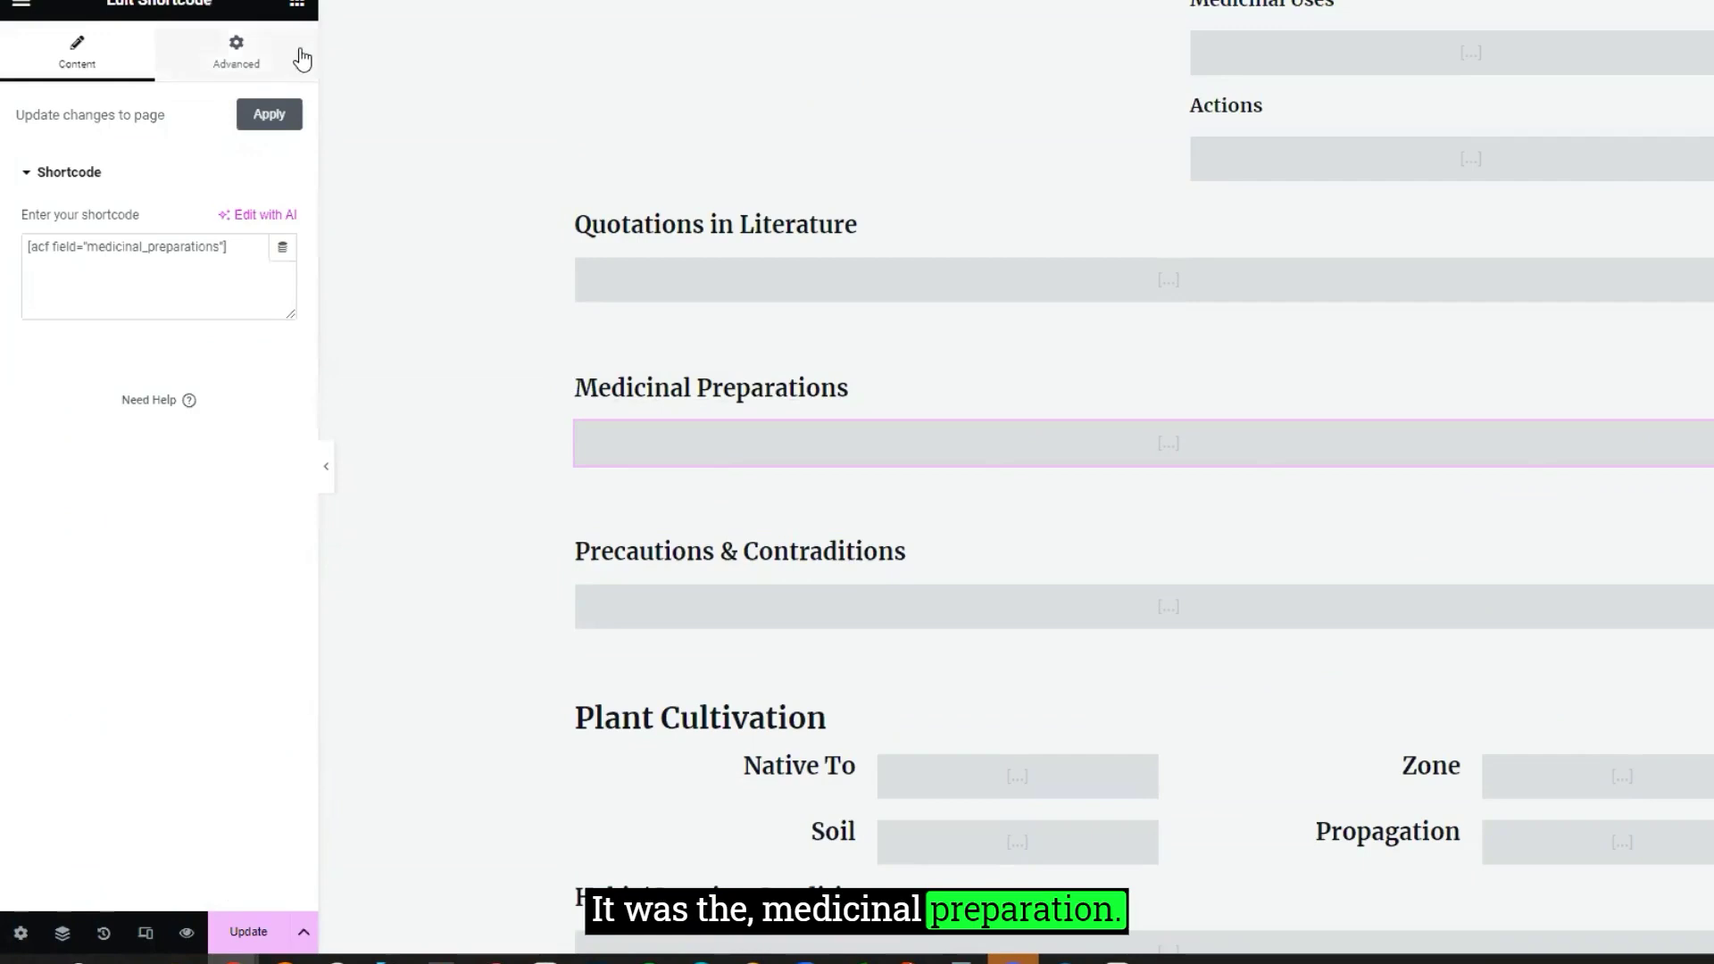
{"action": "left_click", "coordinate": [298, 5]}
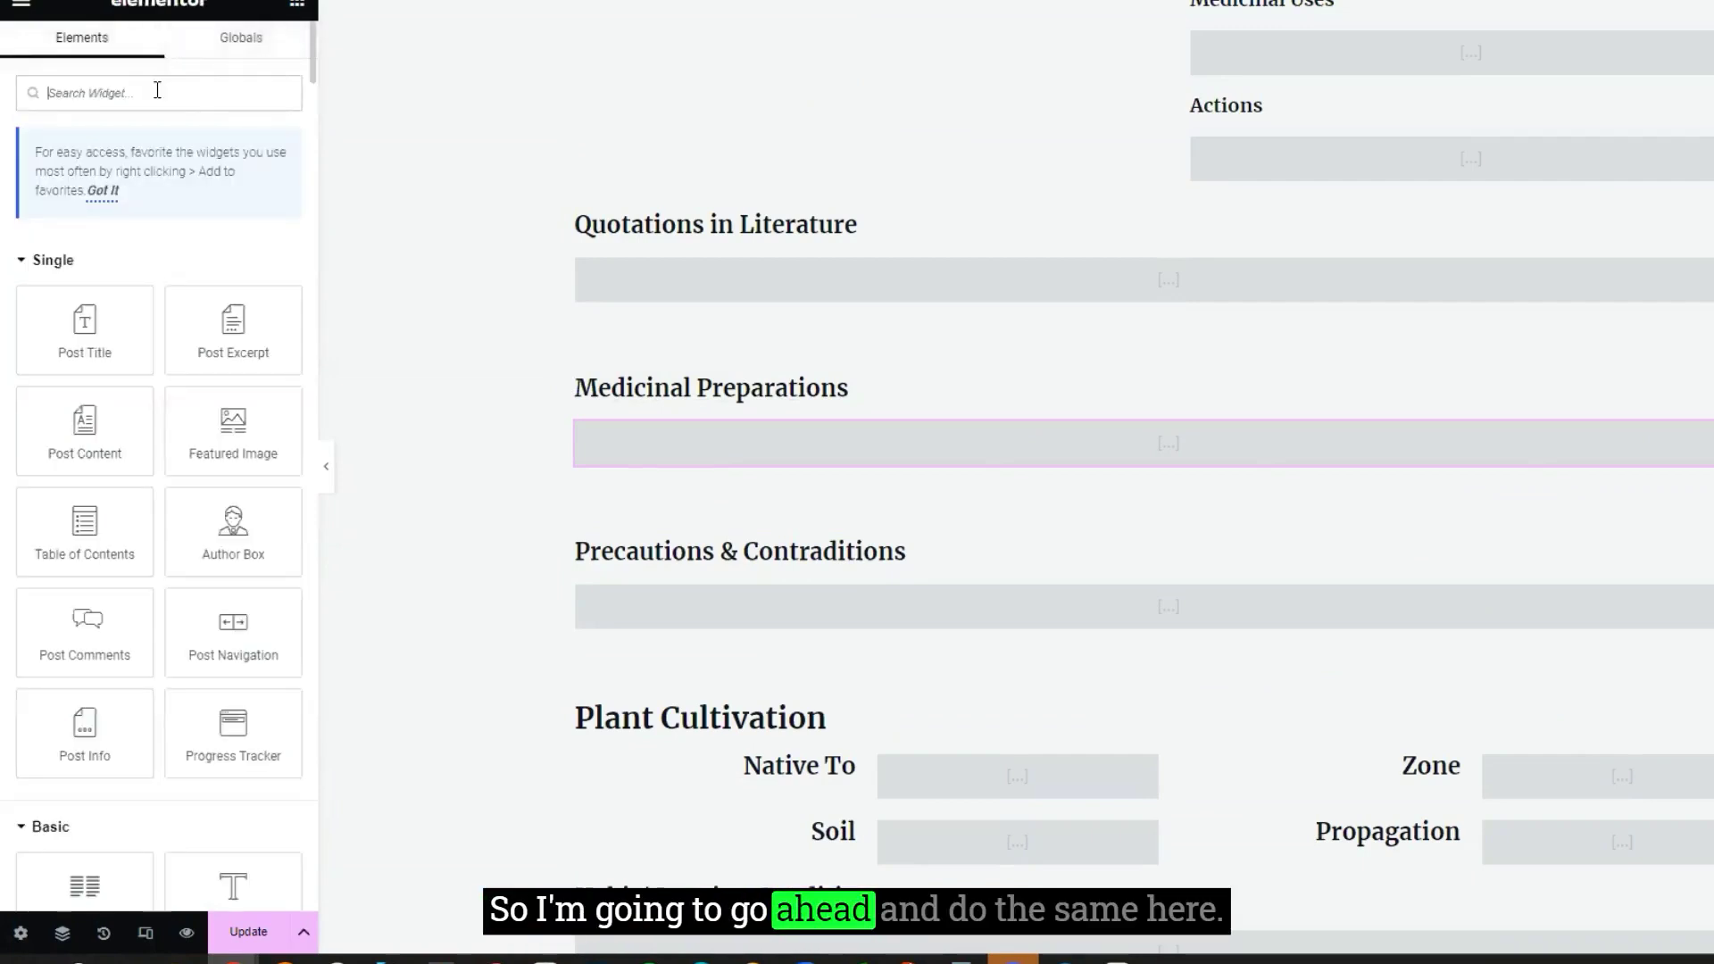
{"action": "left_click", "coordinate": [157, 91]}
{"action": "type", "text": "post info"}
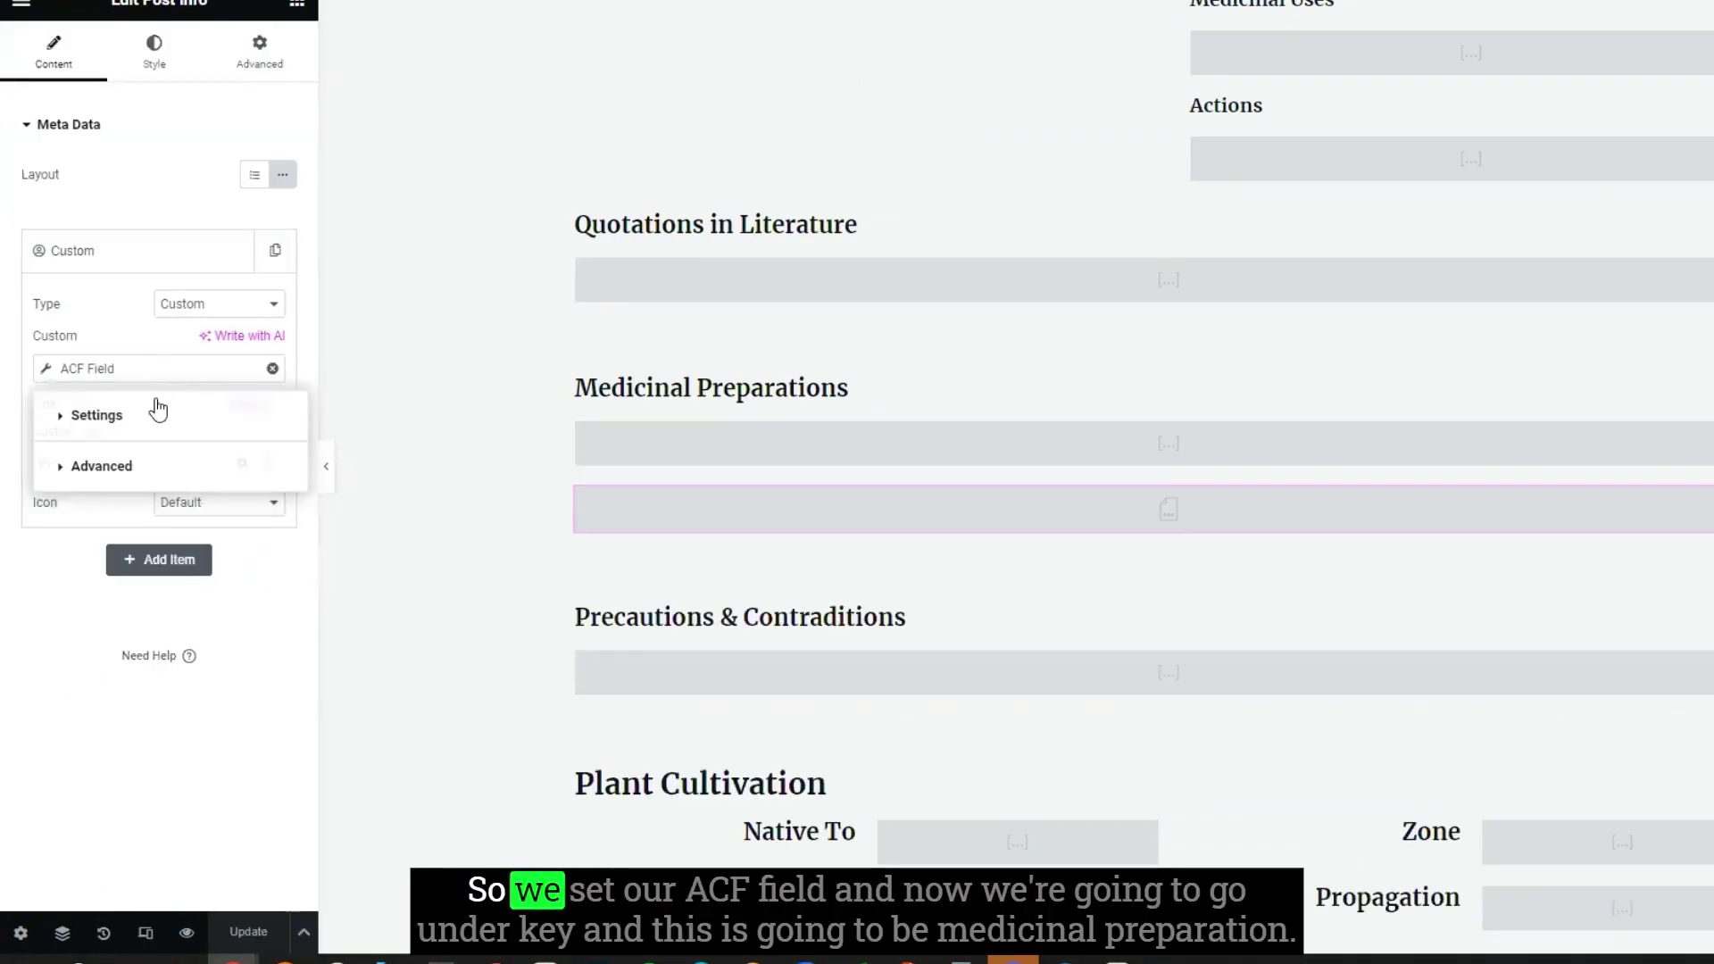
- Set its ACF Field key to Medicinal Preparations, then click Update
{"action": "left_click", "coordinate": [173, 437]}
{"action": "left_click", "coordinate": [164, 380]}
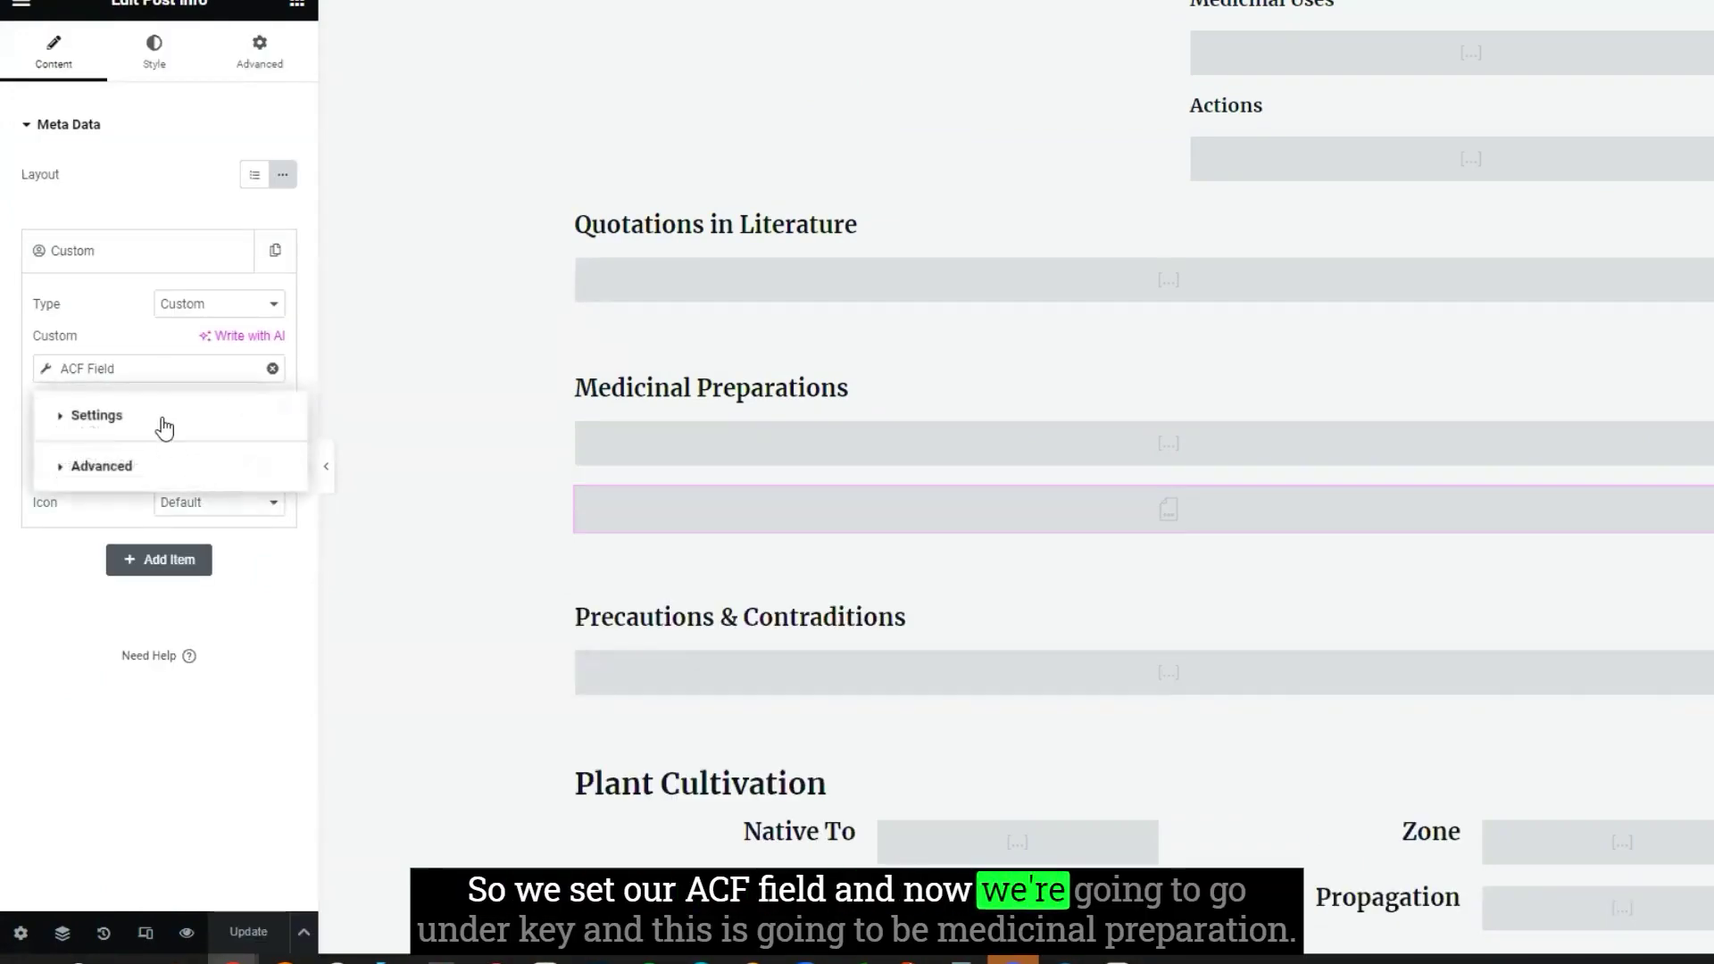
{"action": "left_click", "coordinate": [161, 418]}
{"action": "left_click", "coordinate": [204, 468]}
{"action": "scroll", "coordinate": [241, 736], "scroll_direction": "down", "scroll_amount": 5}
{"action": "scroll", "coordinate": [241, 697], "scroll_direction": "up", "scroll_amount": 5}
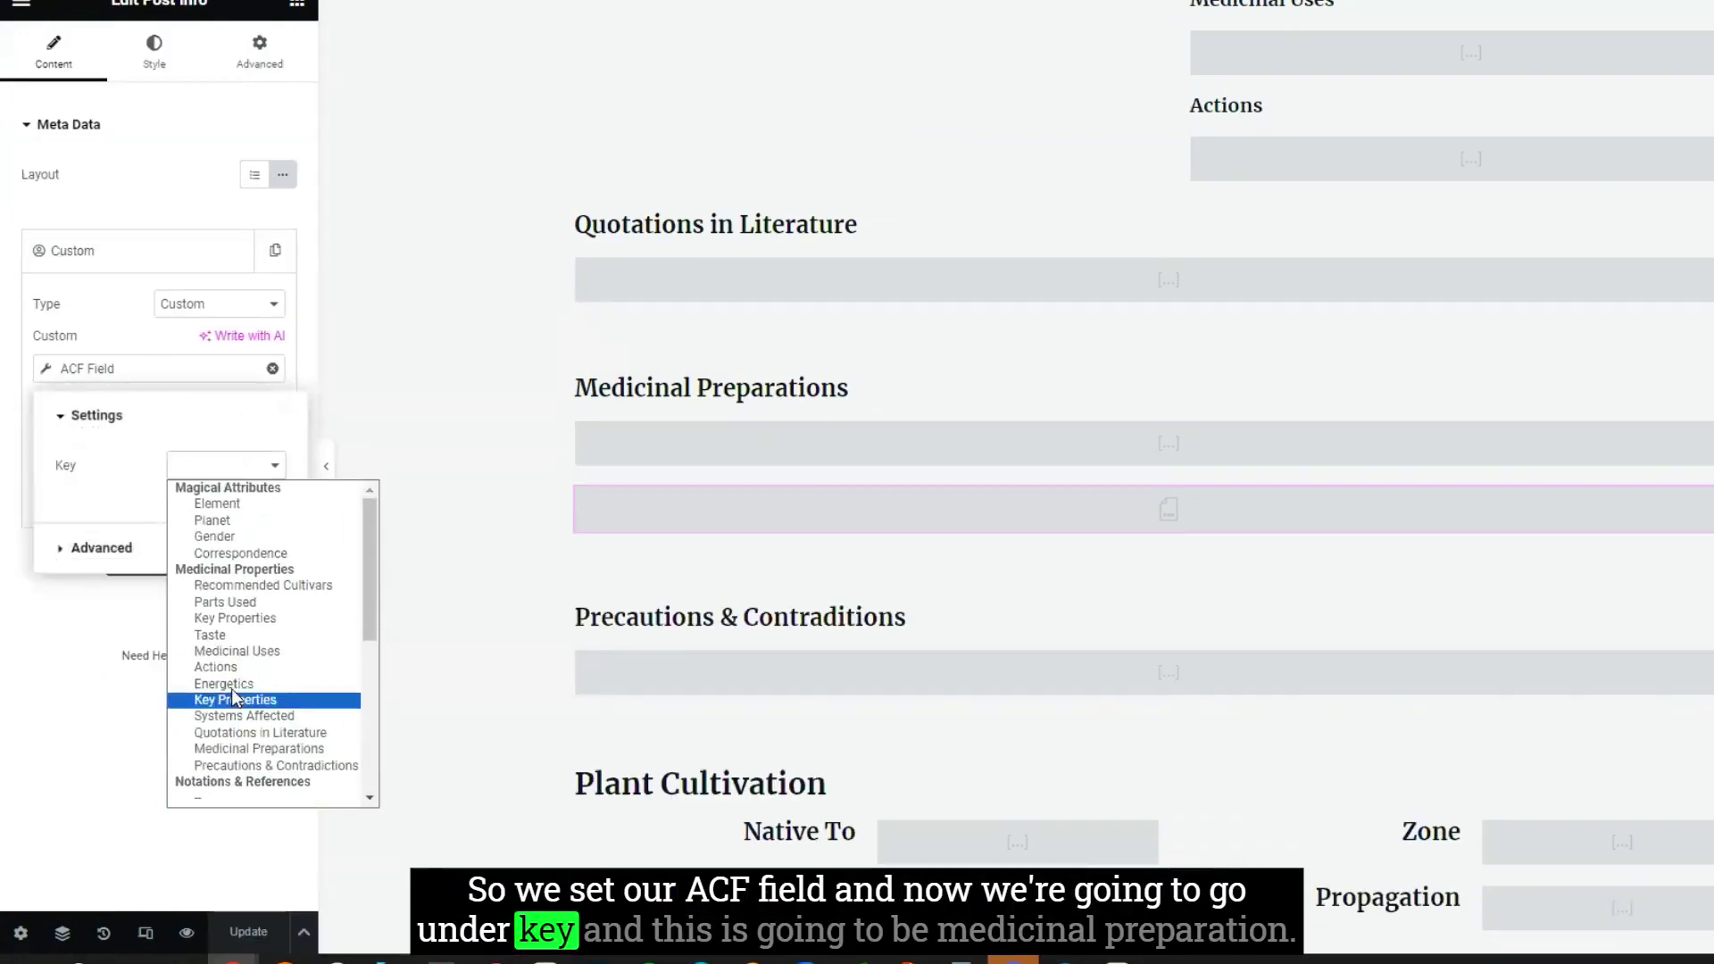
{"action": "left_click", "coordinate": [252, 749]}
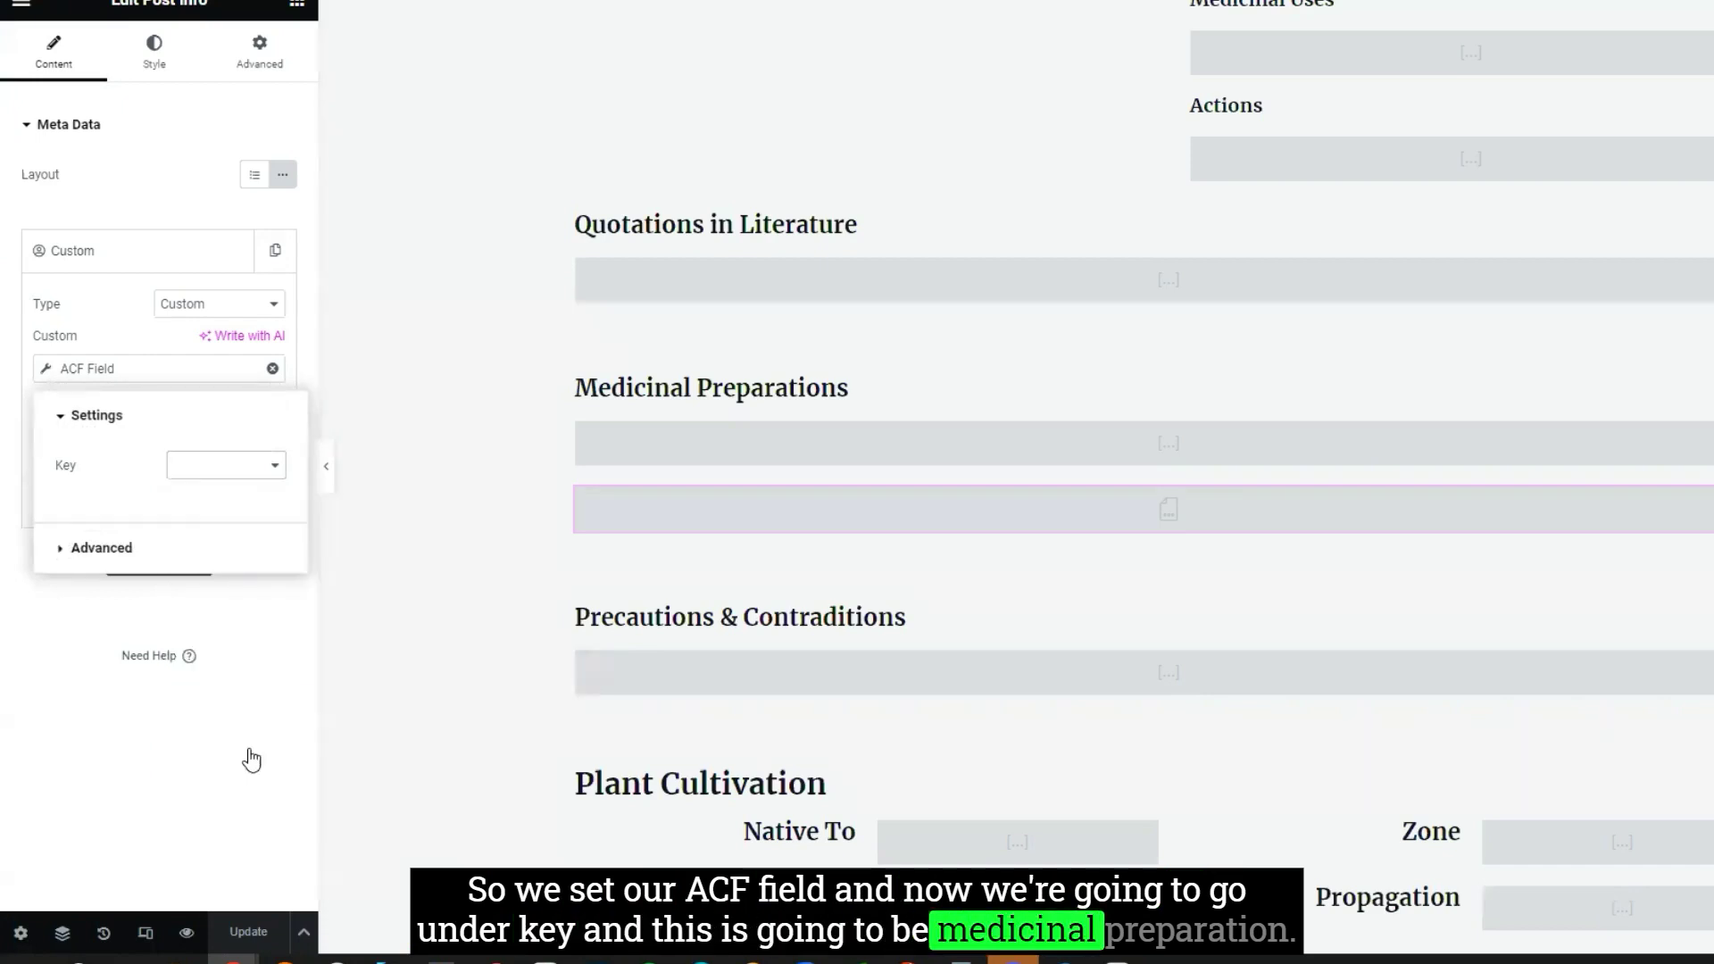
{"action": "left_click", "coordinate": [243, 927]}
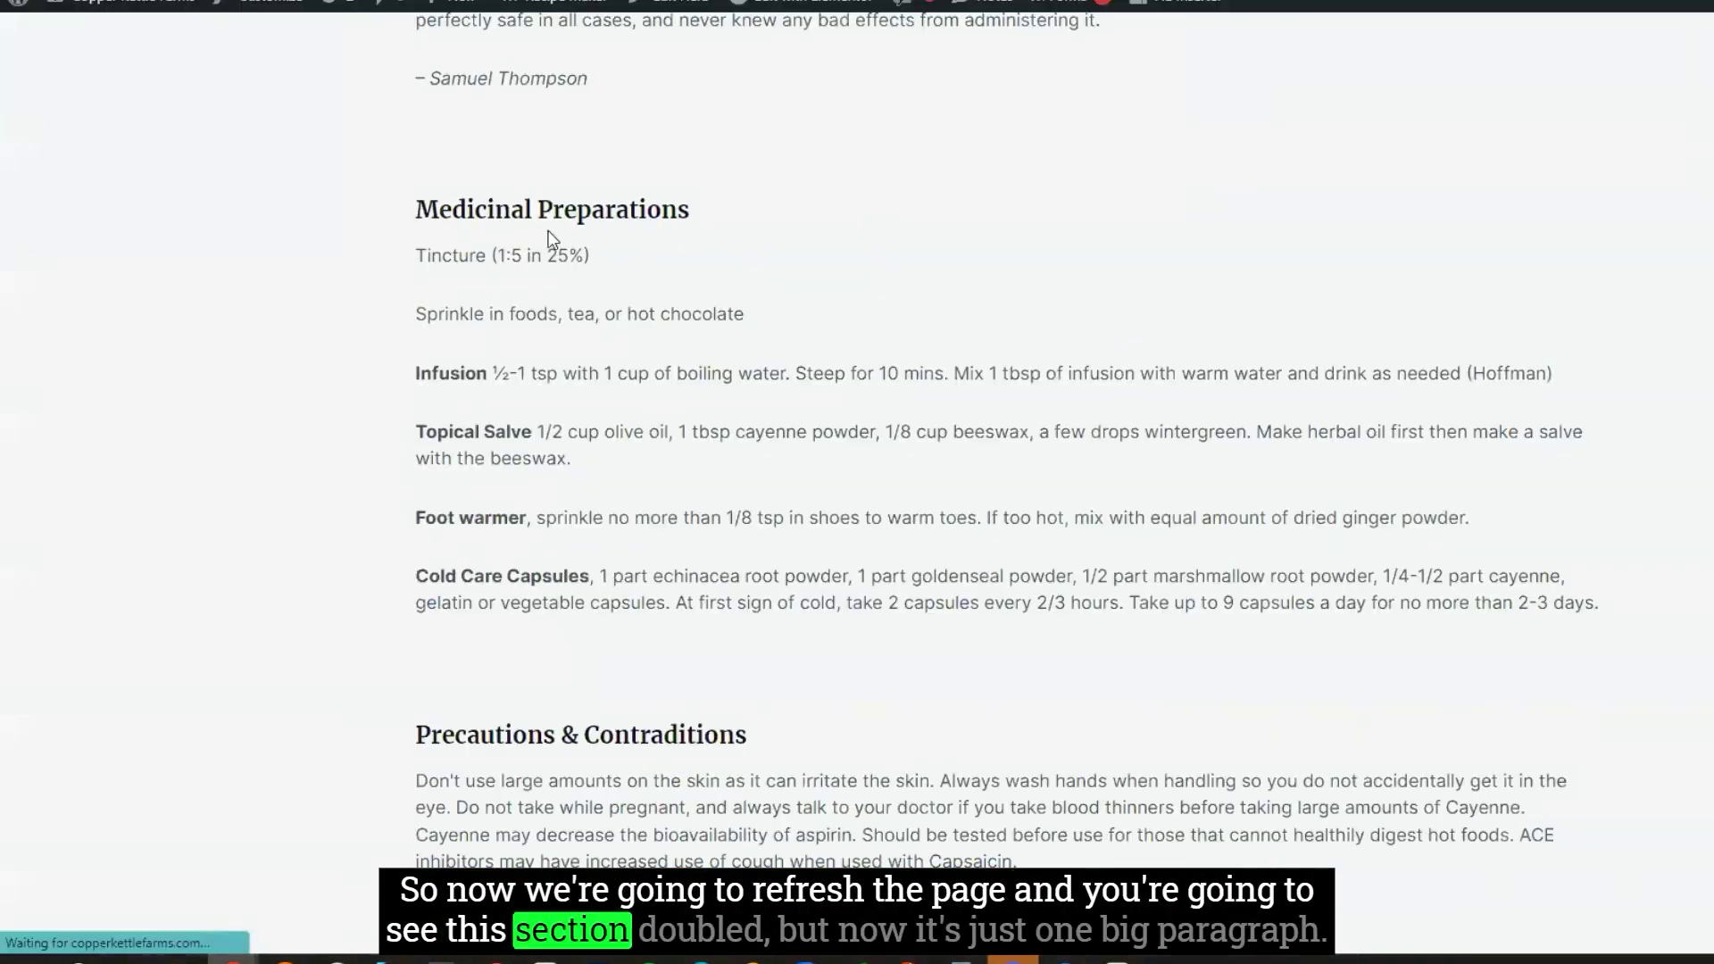
- Highlight the run-together Medicinal Preparations paragraph to show its lost formatting
{"action": "left_click_drag", "start_coordinate": [444, 681], "coordinate": [1134, 832]}
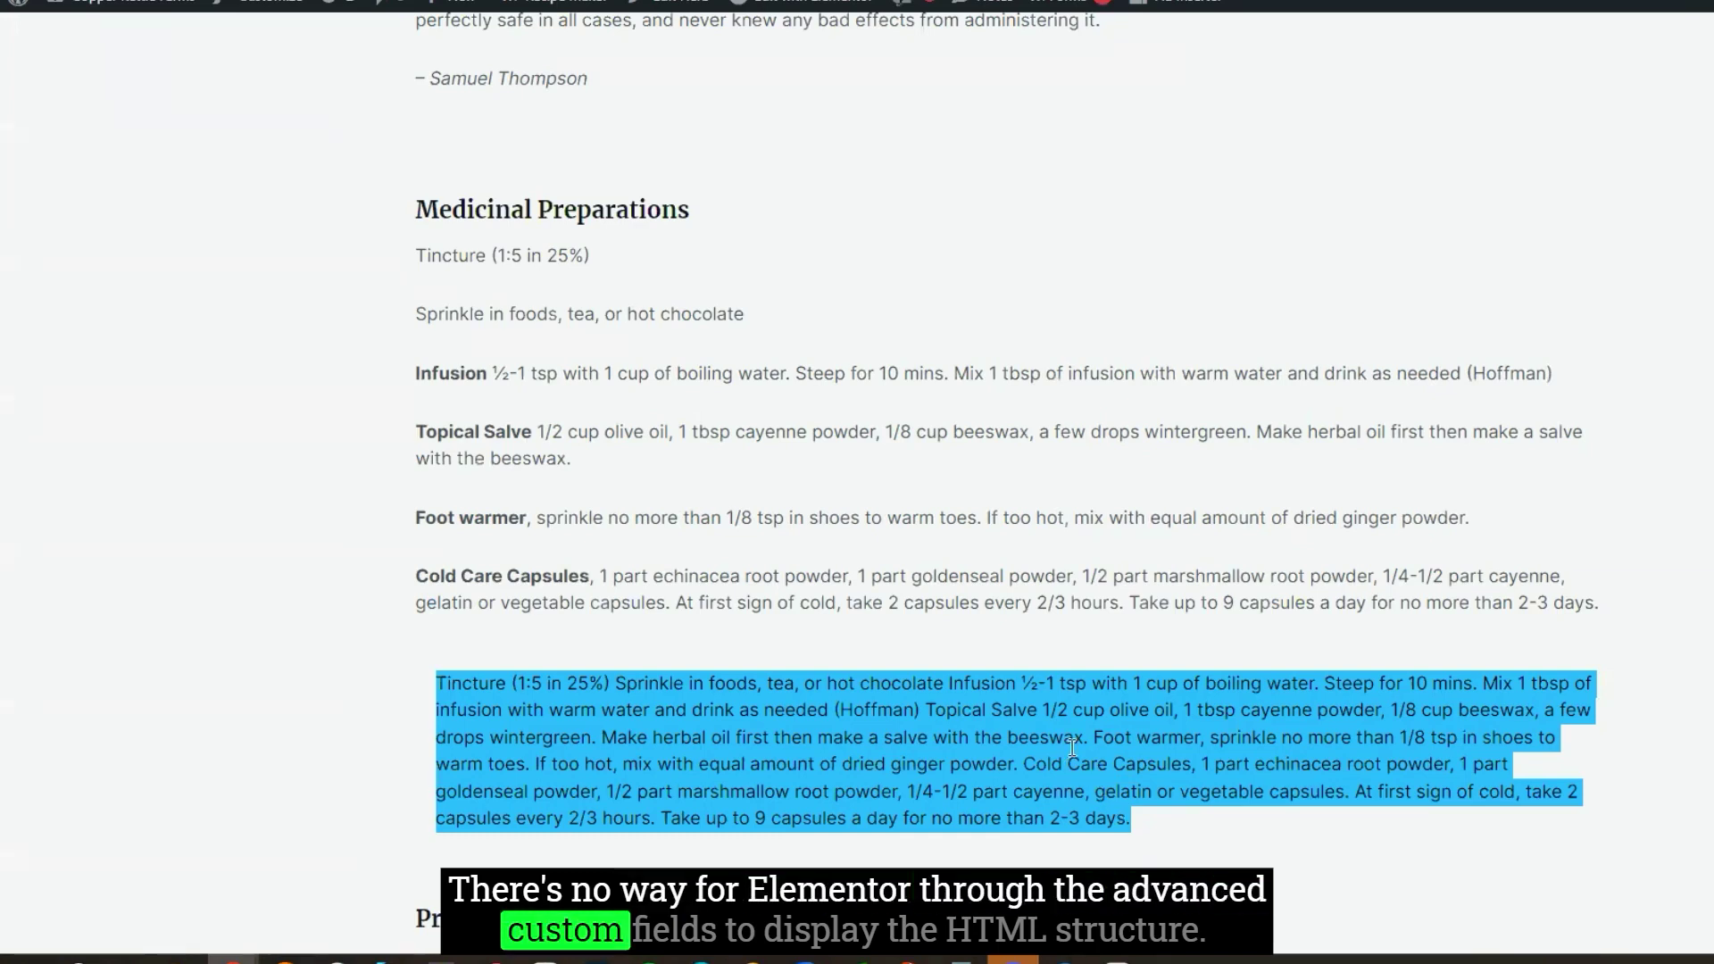
{"action": "left_click", "coordinate": [613, 698]}
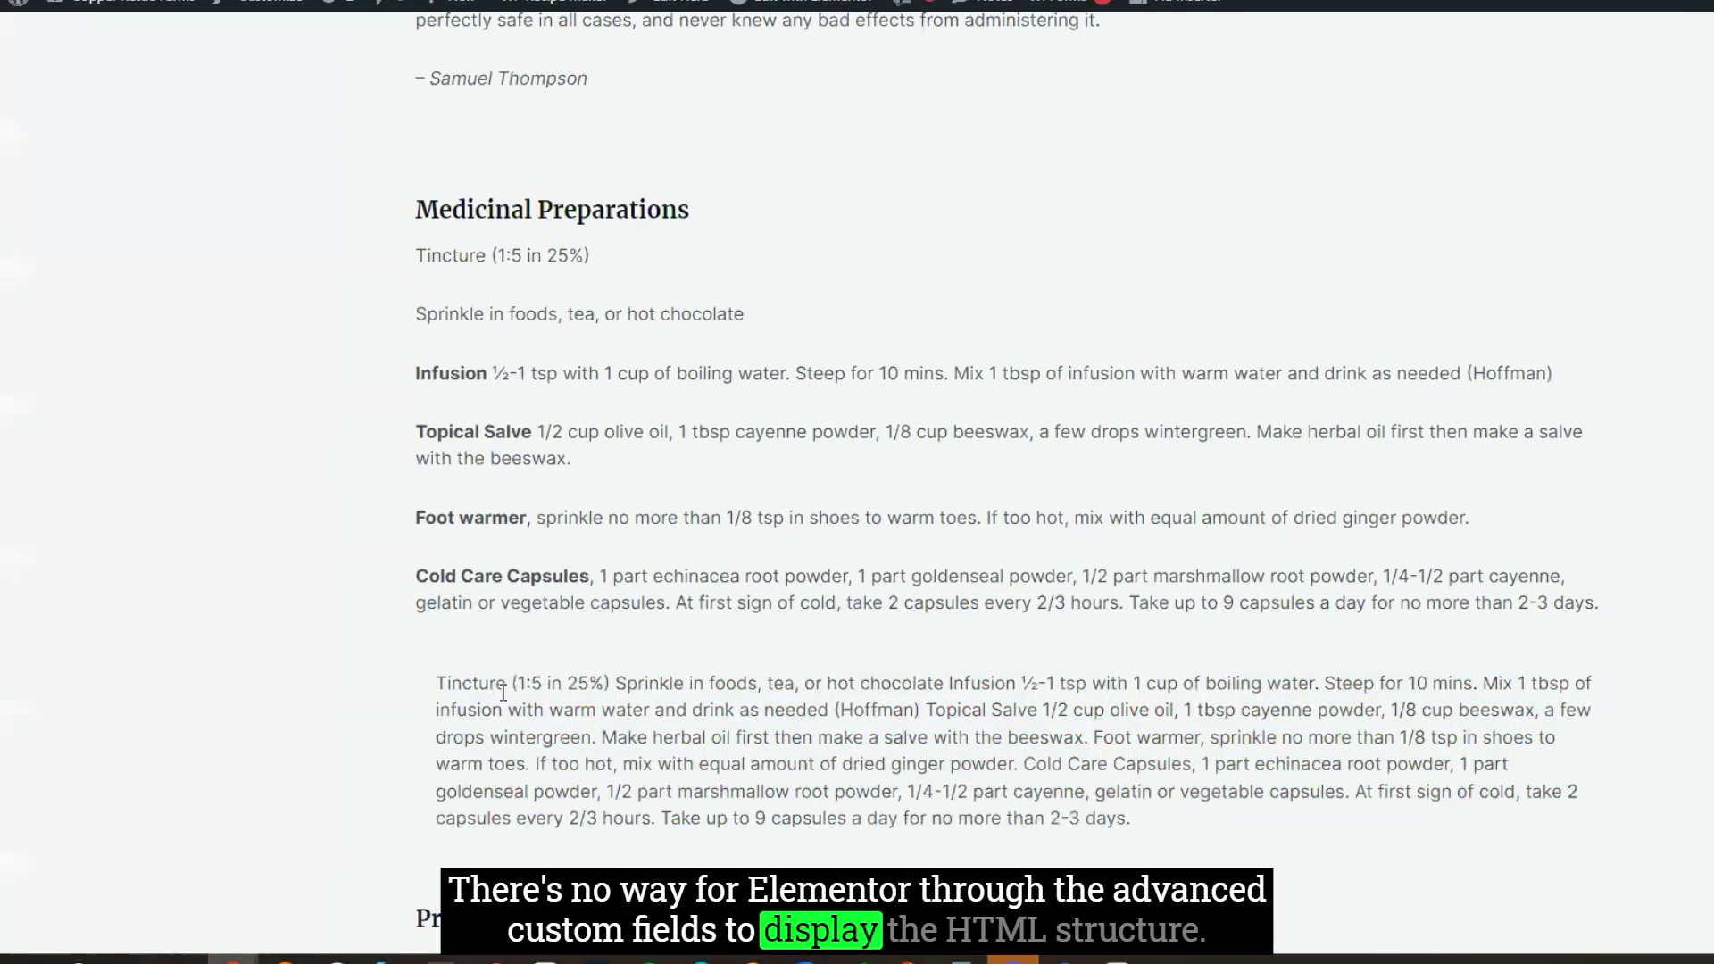
{"action": "left_click_drag", "start_coordinate": [437, 683], "coordinate": [1223, 834]}
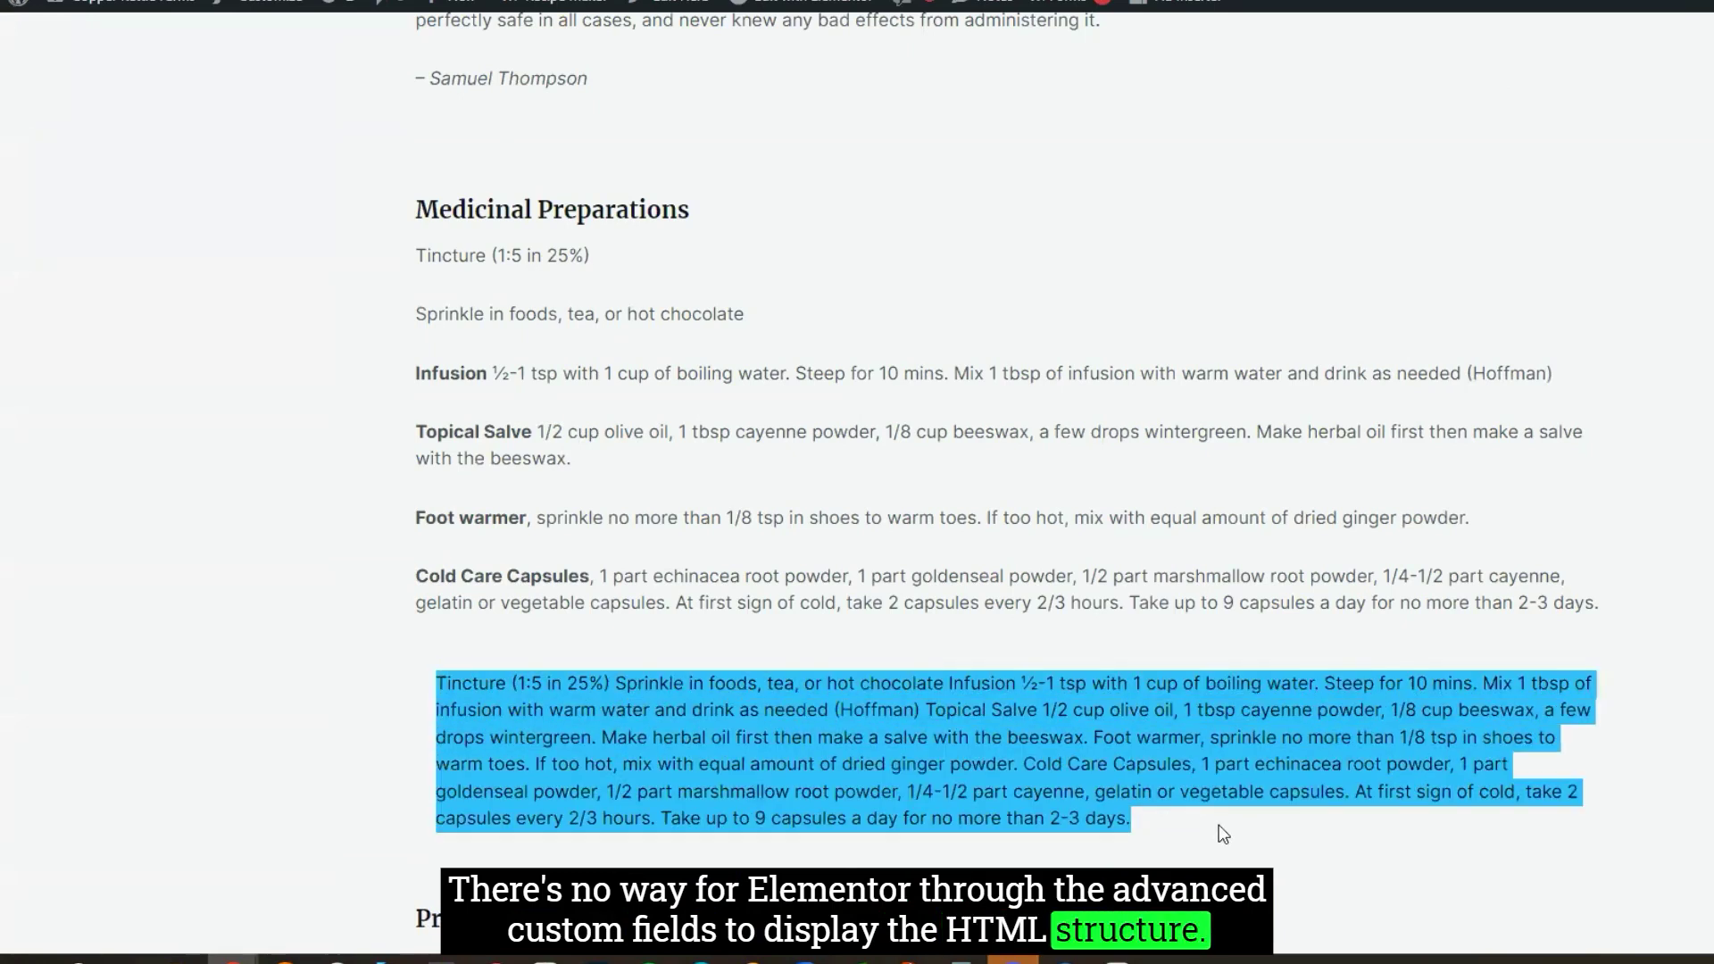
{"action": "left_click", "coordinate": [1139, 815]}
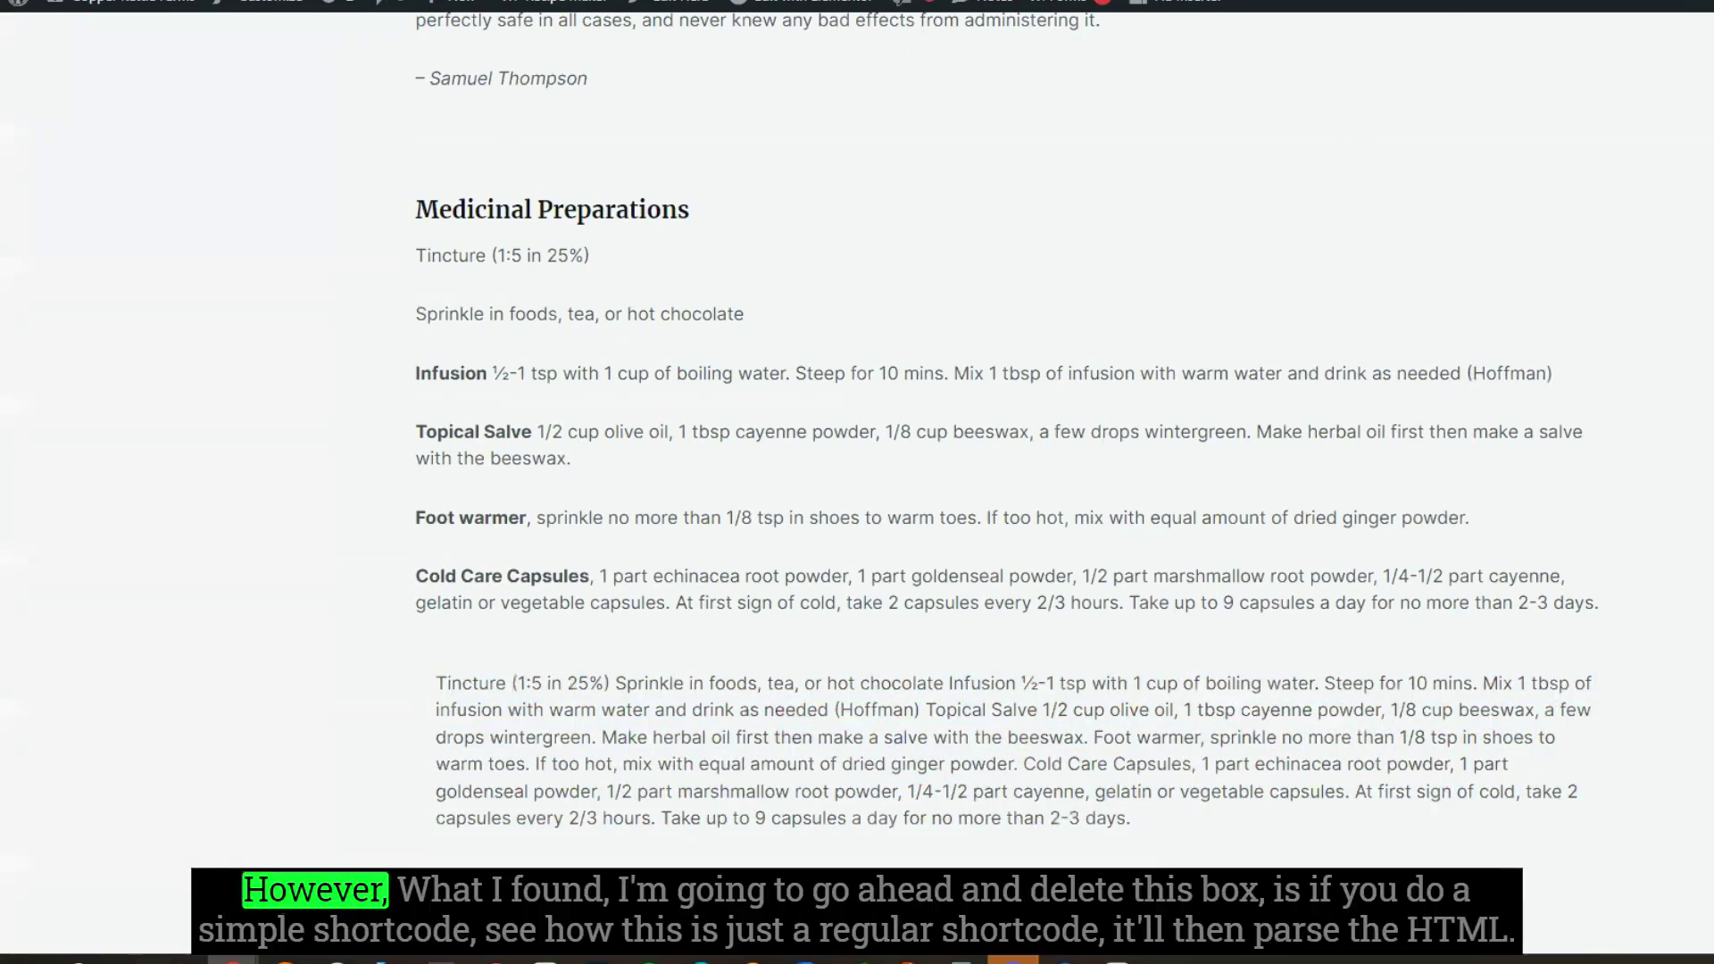
- Delete the extra Post Info box and select the Medicinal Preparations shortcode text
{"action": "key", "text": "ctrl+Tab"}
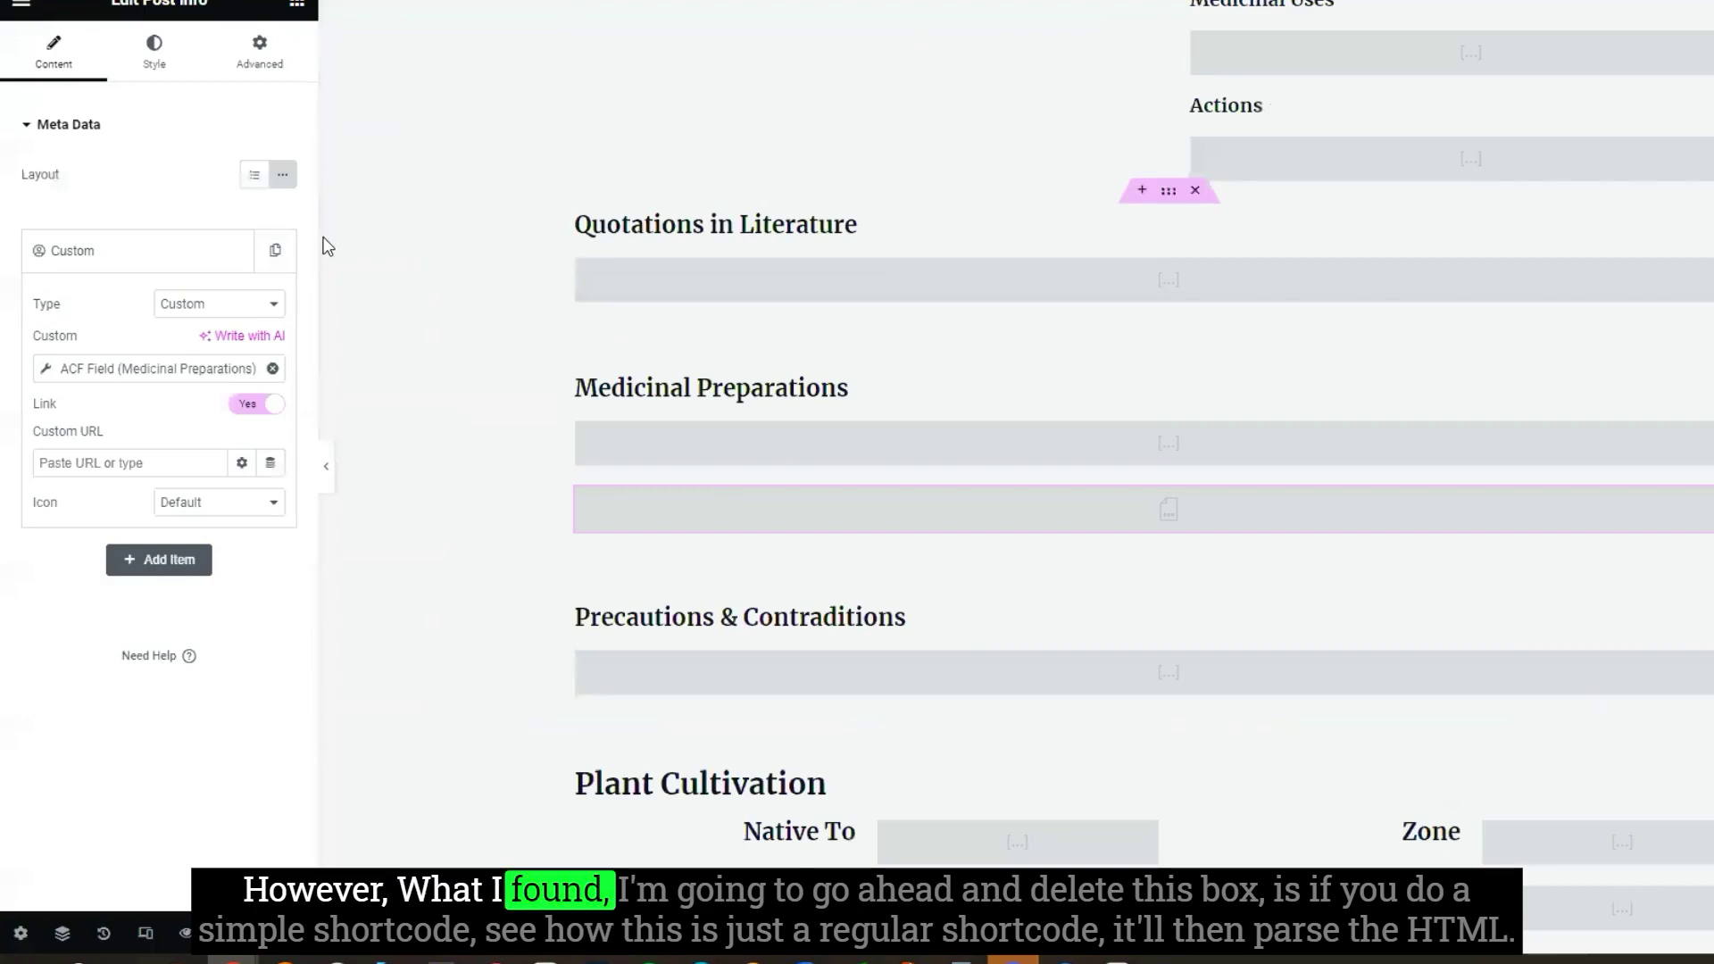
{"action": "right_click", "coordinate": [656, 505]}
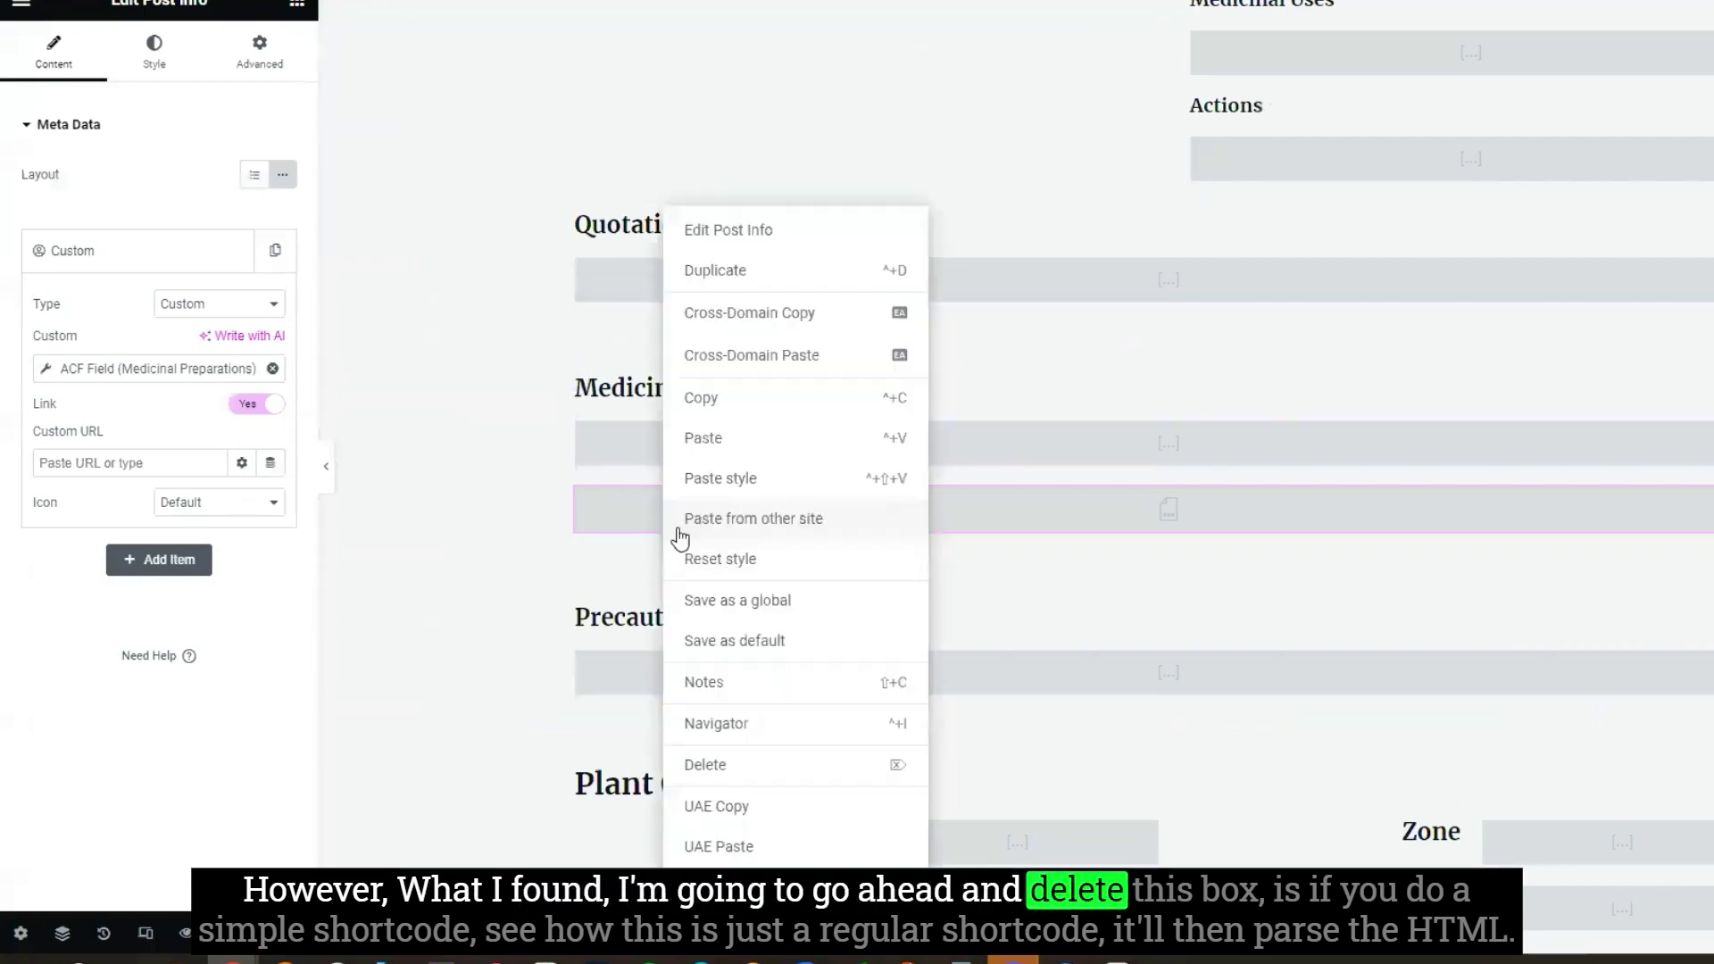
{"action": "left_click", "coordinate": [714, 764]}
{"action": "left_click", "coordinate": [904, 447]}
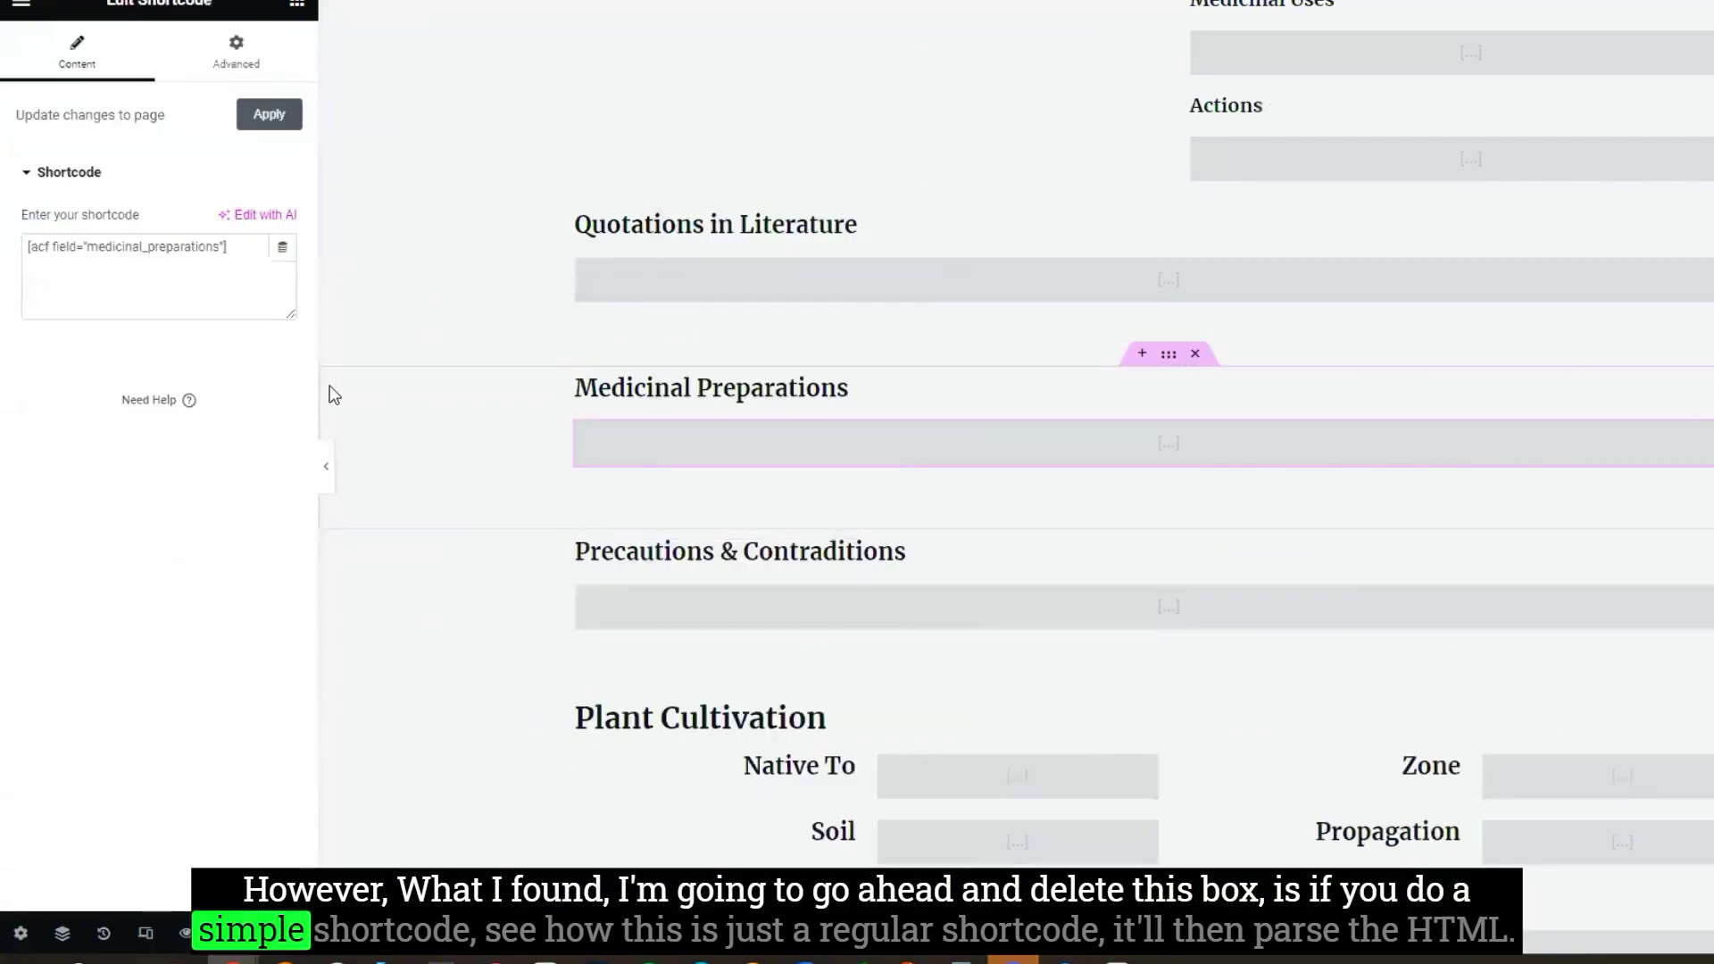
{"action": "left_click_drag", "start_coordinate": [243, 259], "coordinate": [27, 247]}
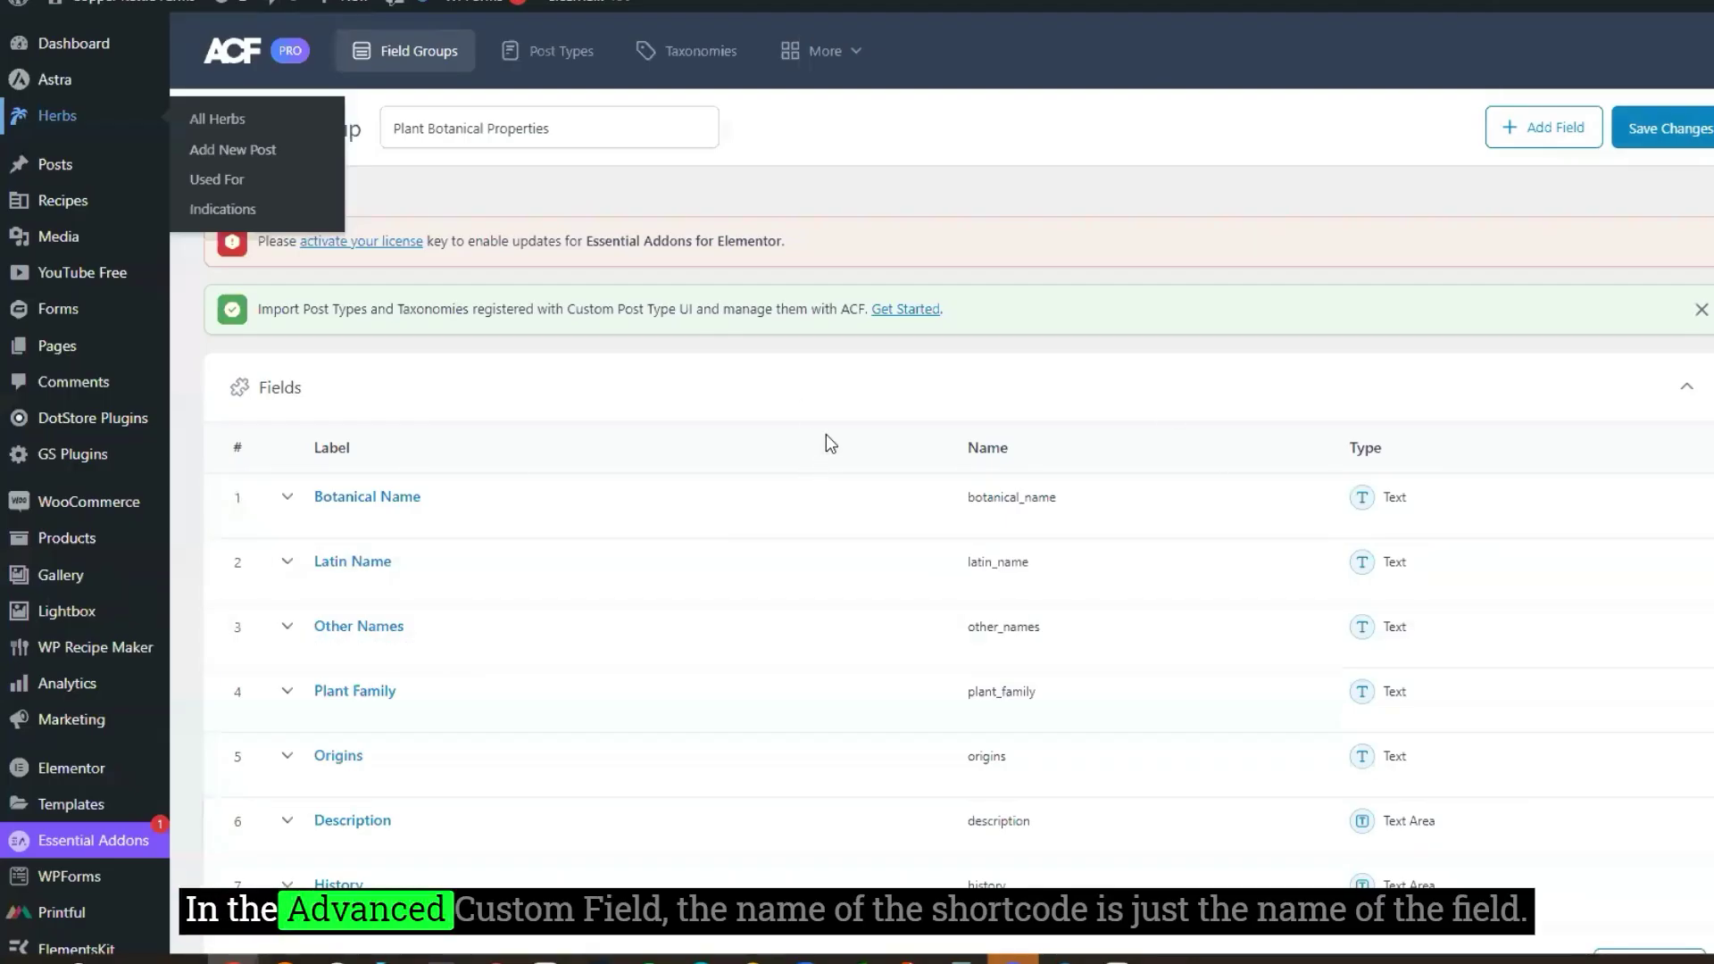
- Expand the Botanical Name field to show its Text type and field name botanical_name
{"action": "scroll", "coordinate": [827, 434], "scroll_direction": "down", "scroll_amount": 2}
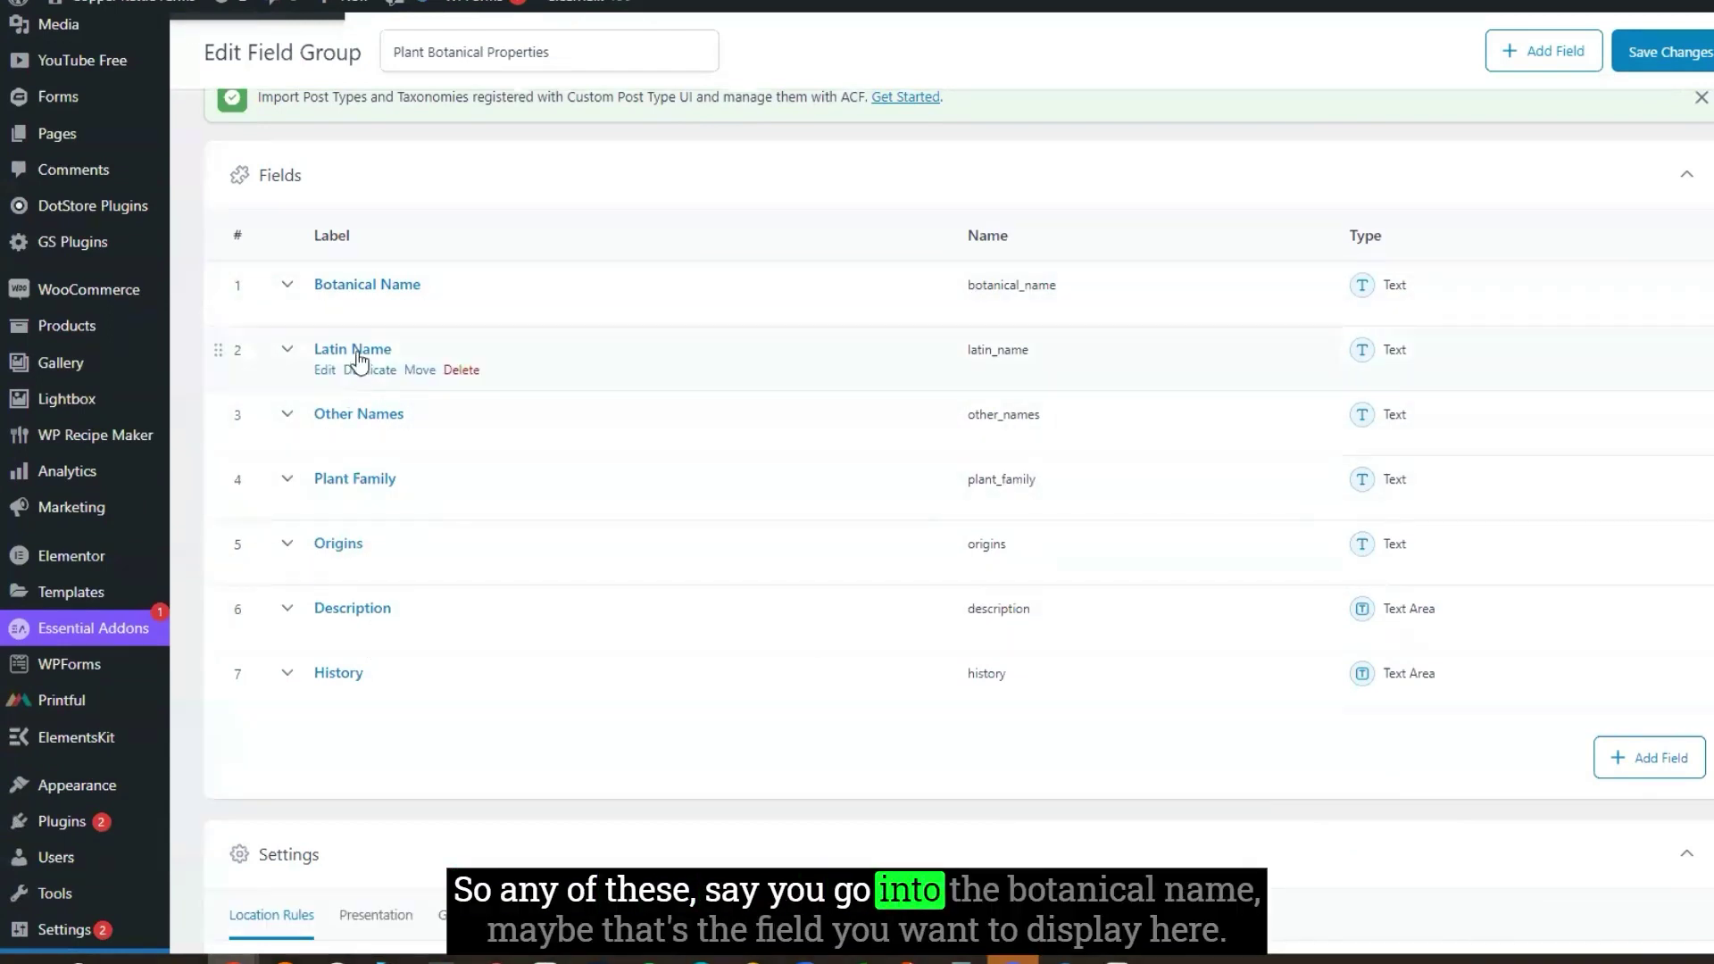
{"action": "left_click", "coordinate": [288, 288]}
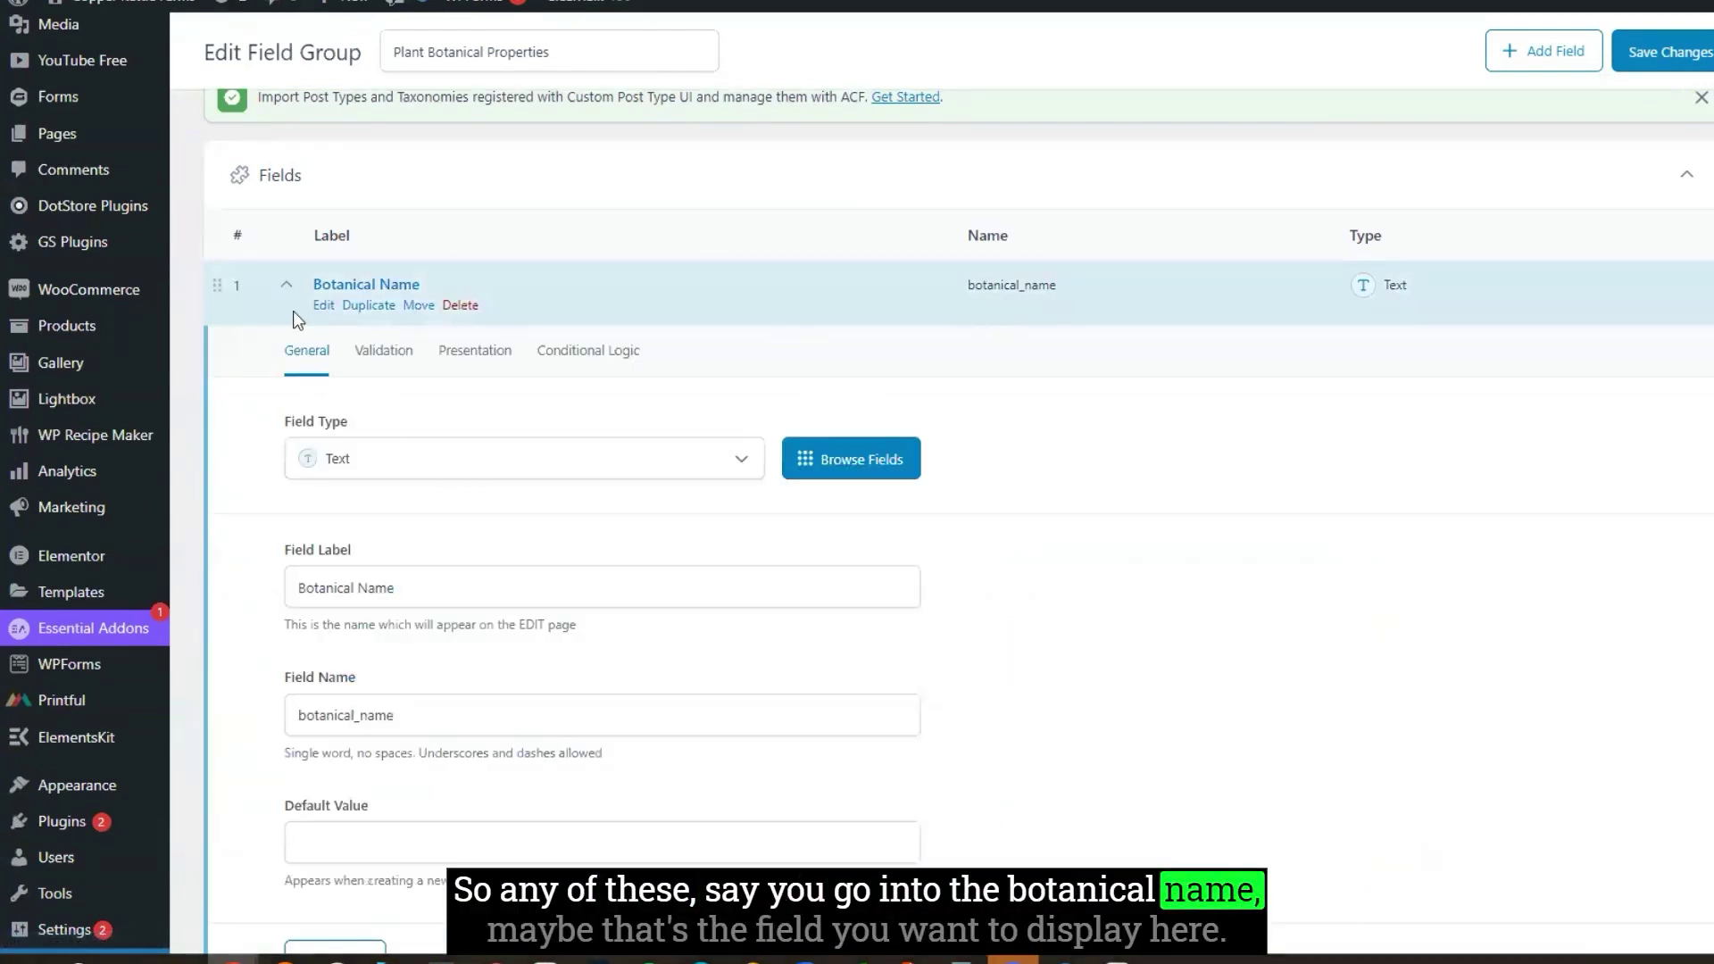
{"action": "left_click", "coordinate": [589, 272]}
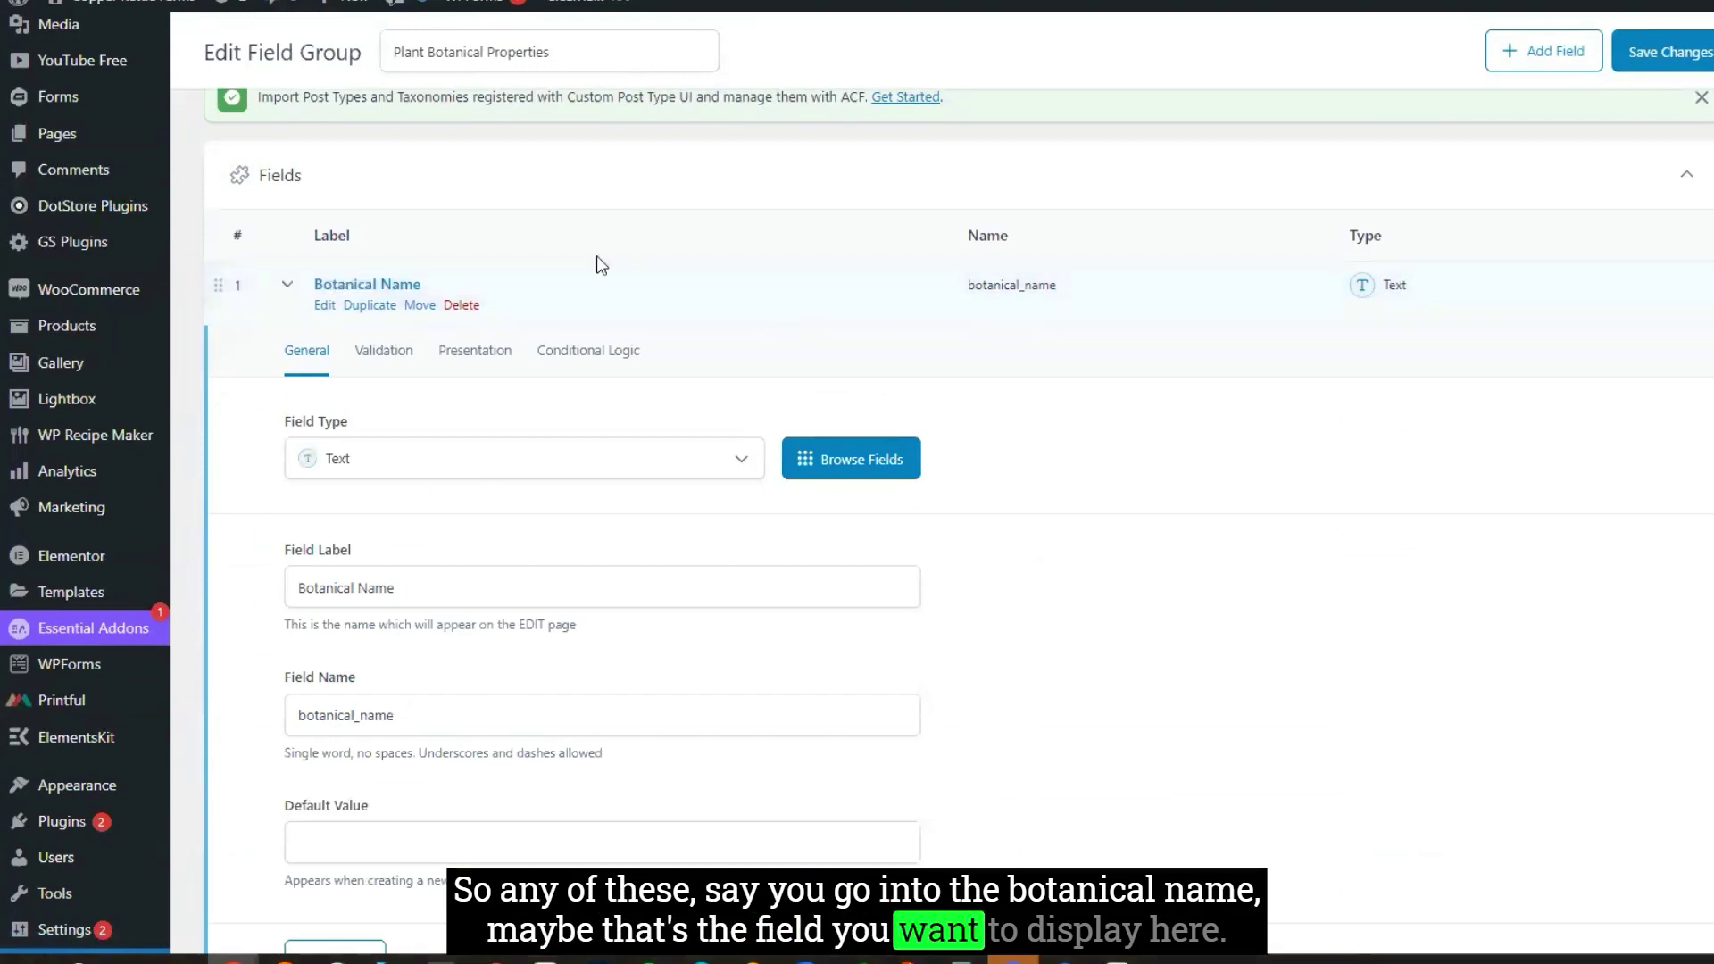
{"action": "left_click", "coordinate": [1062, 286]}
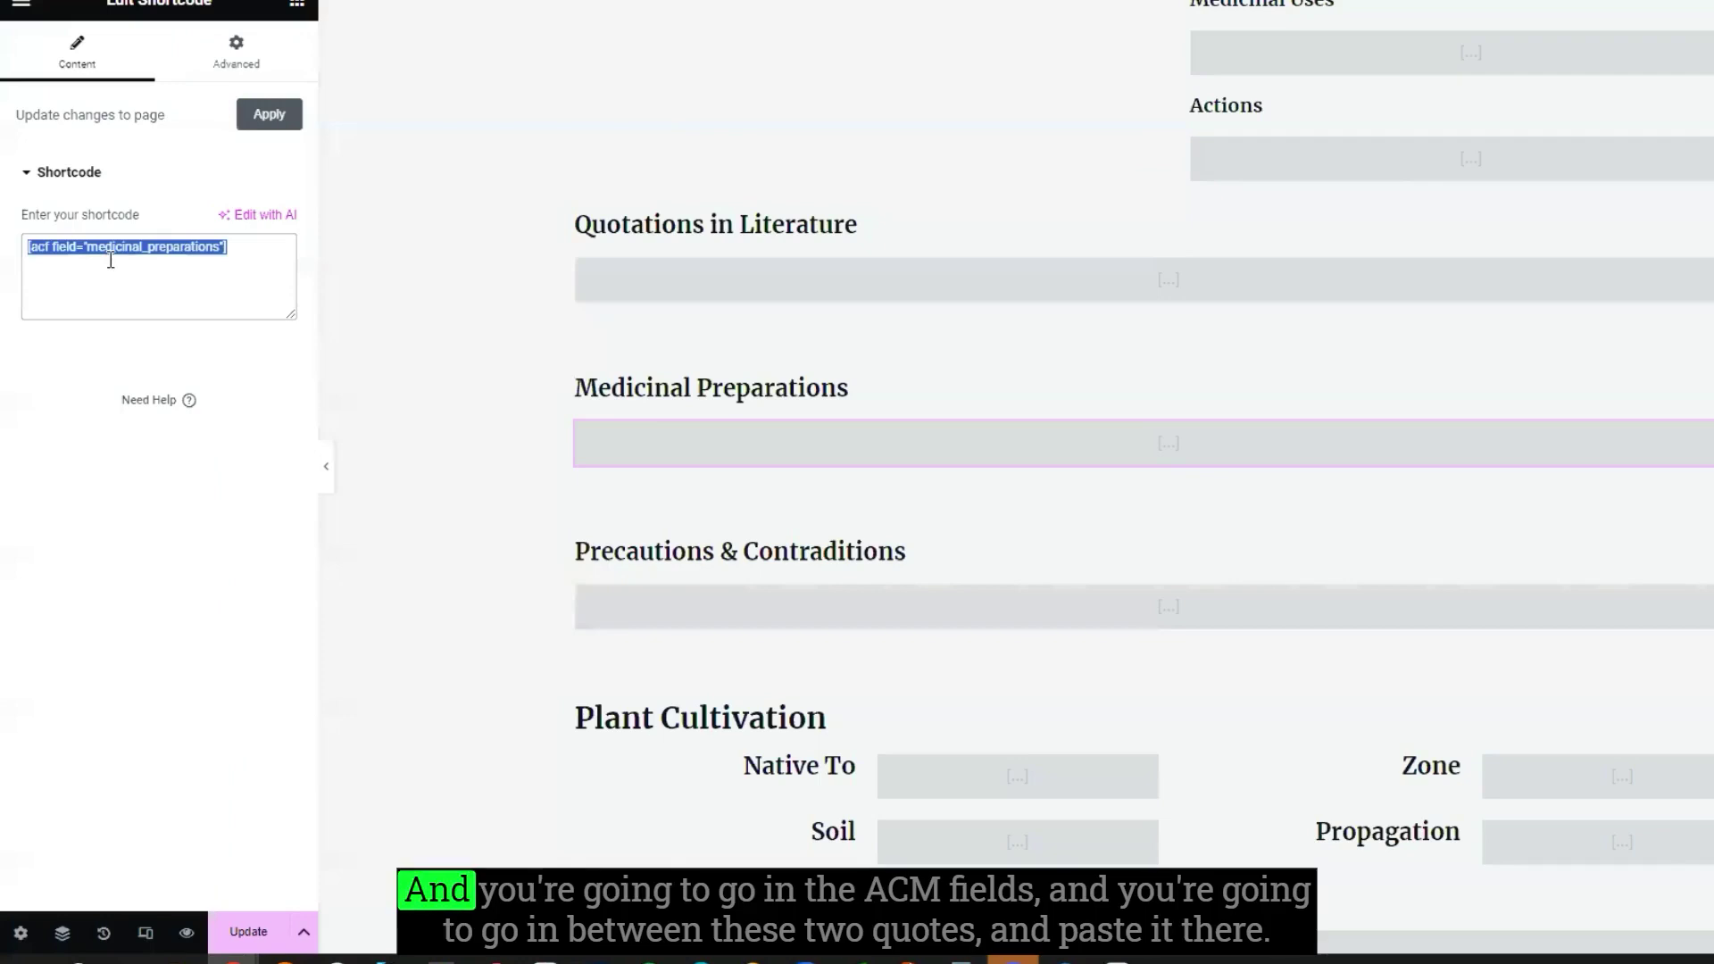
{"action": "left_click", "coordinate": [156, 238]}
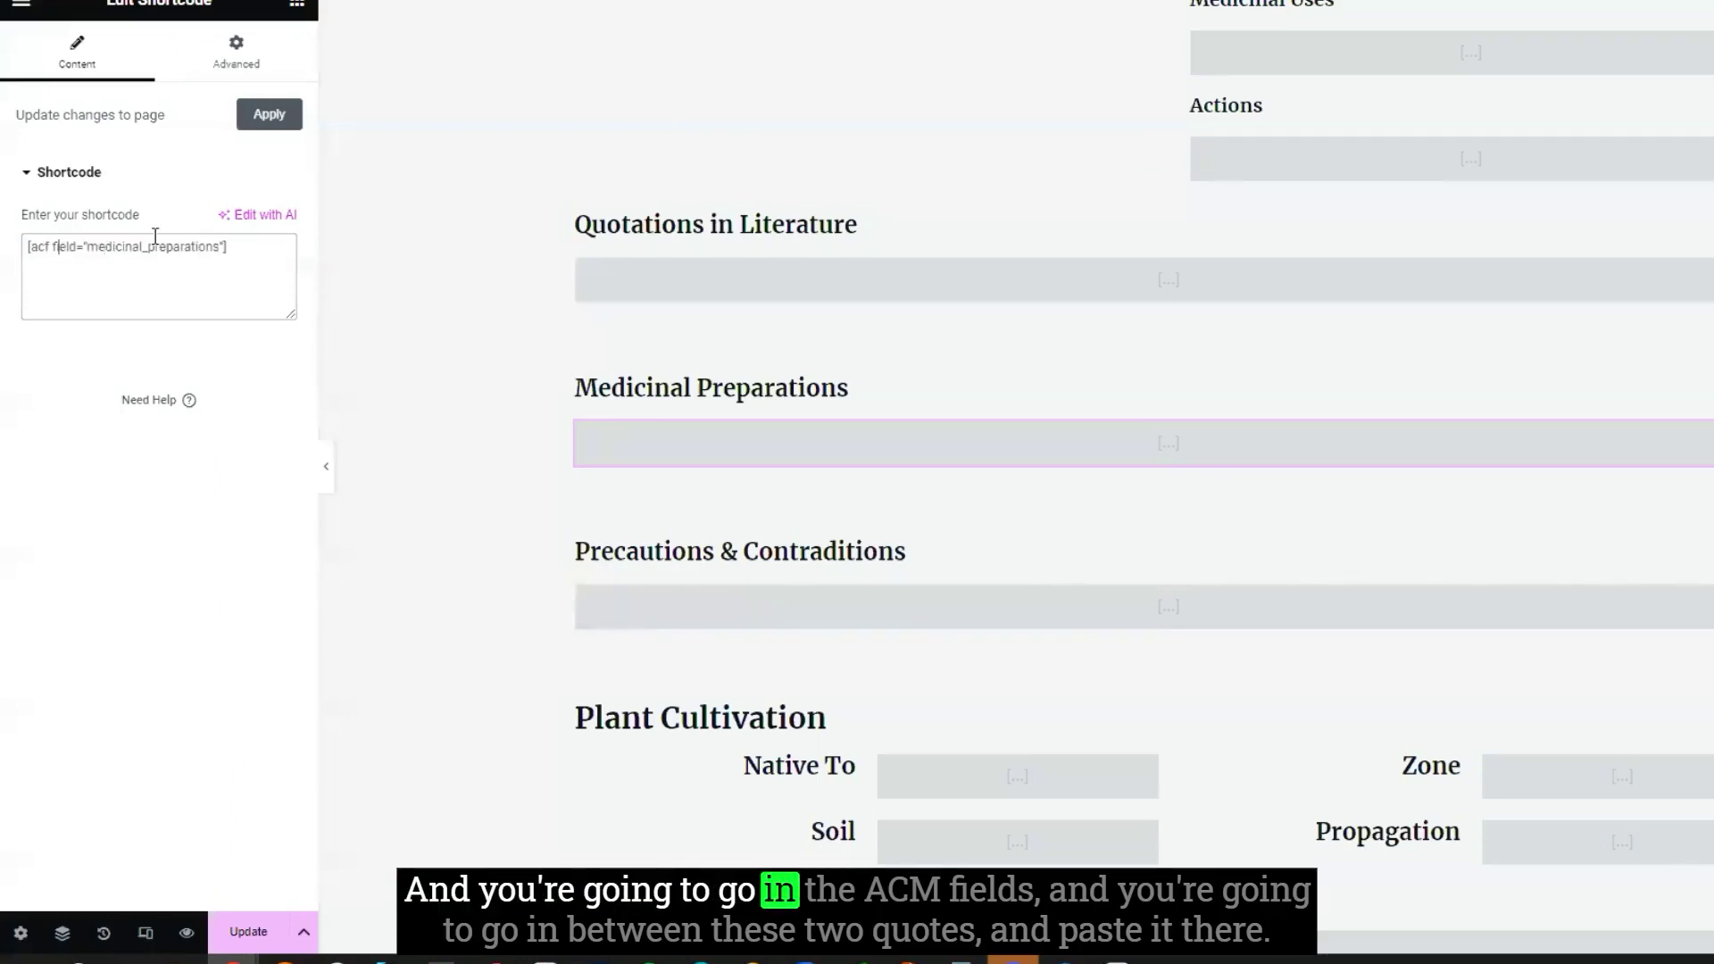
{"action": "left_click_drag", "start_coordinate": [217, 246], "coordinate": [87, 247]}
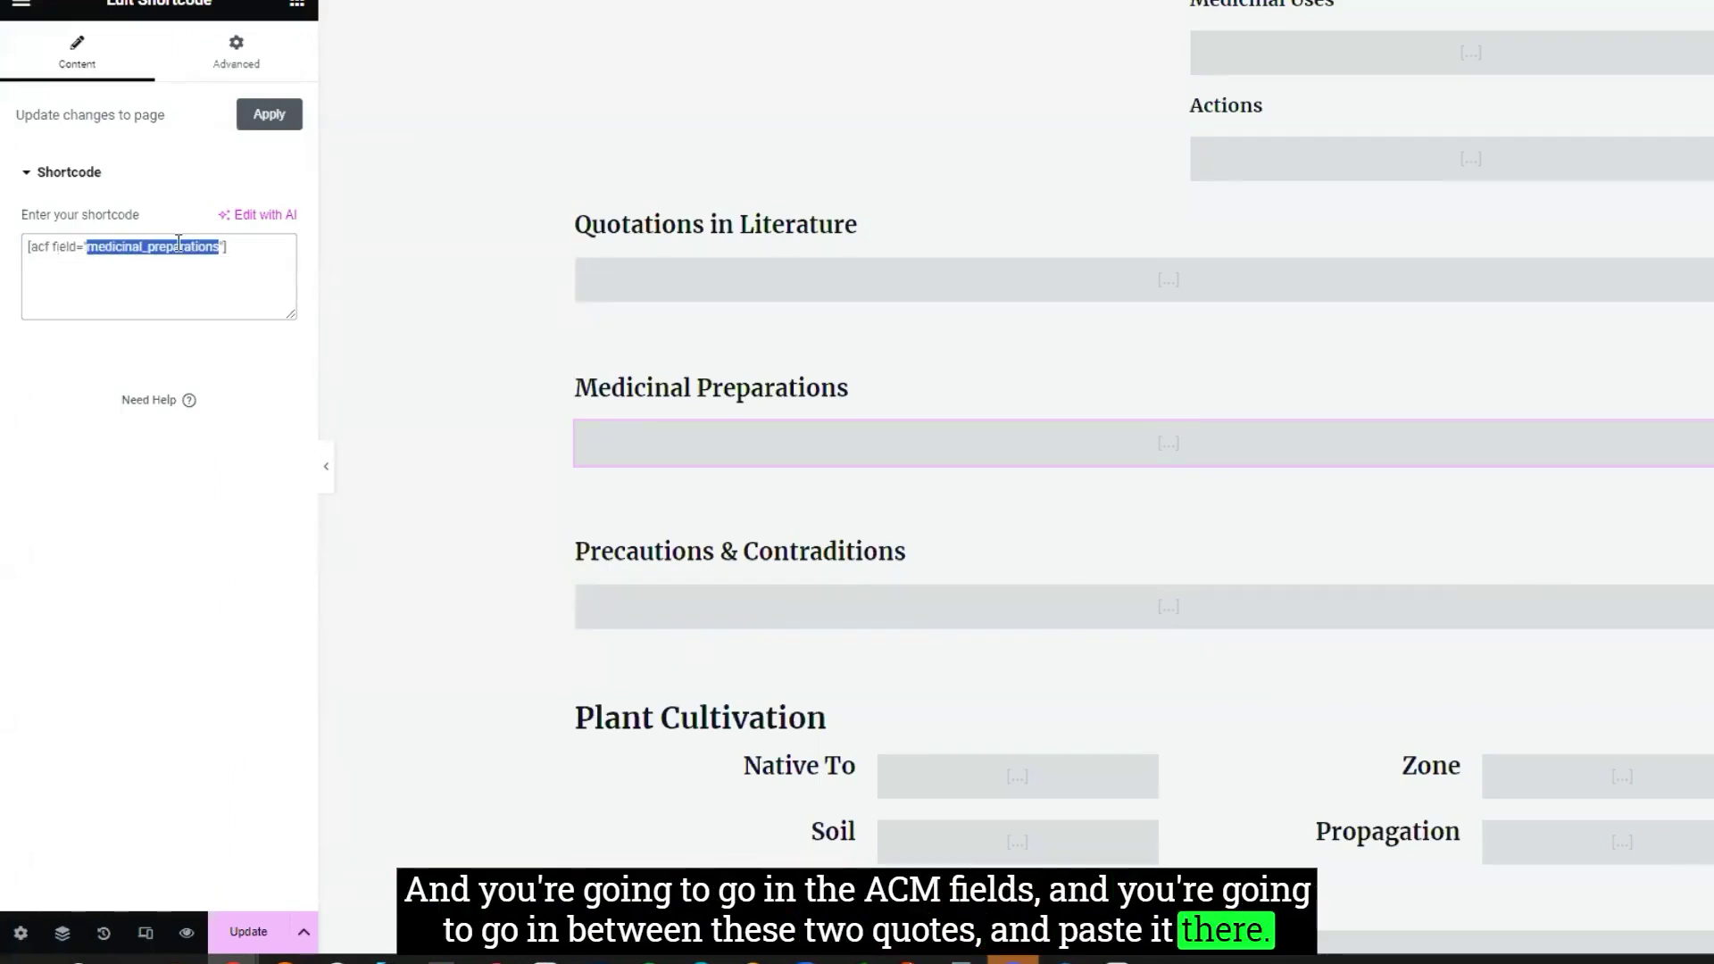
{"action": "type", "text": "botanical_name"}
{"action": "key", "text": "ctrl+z"}
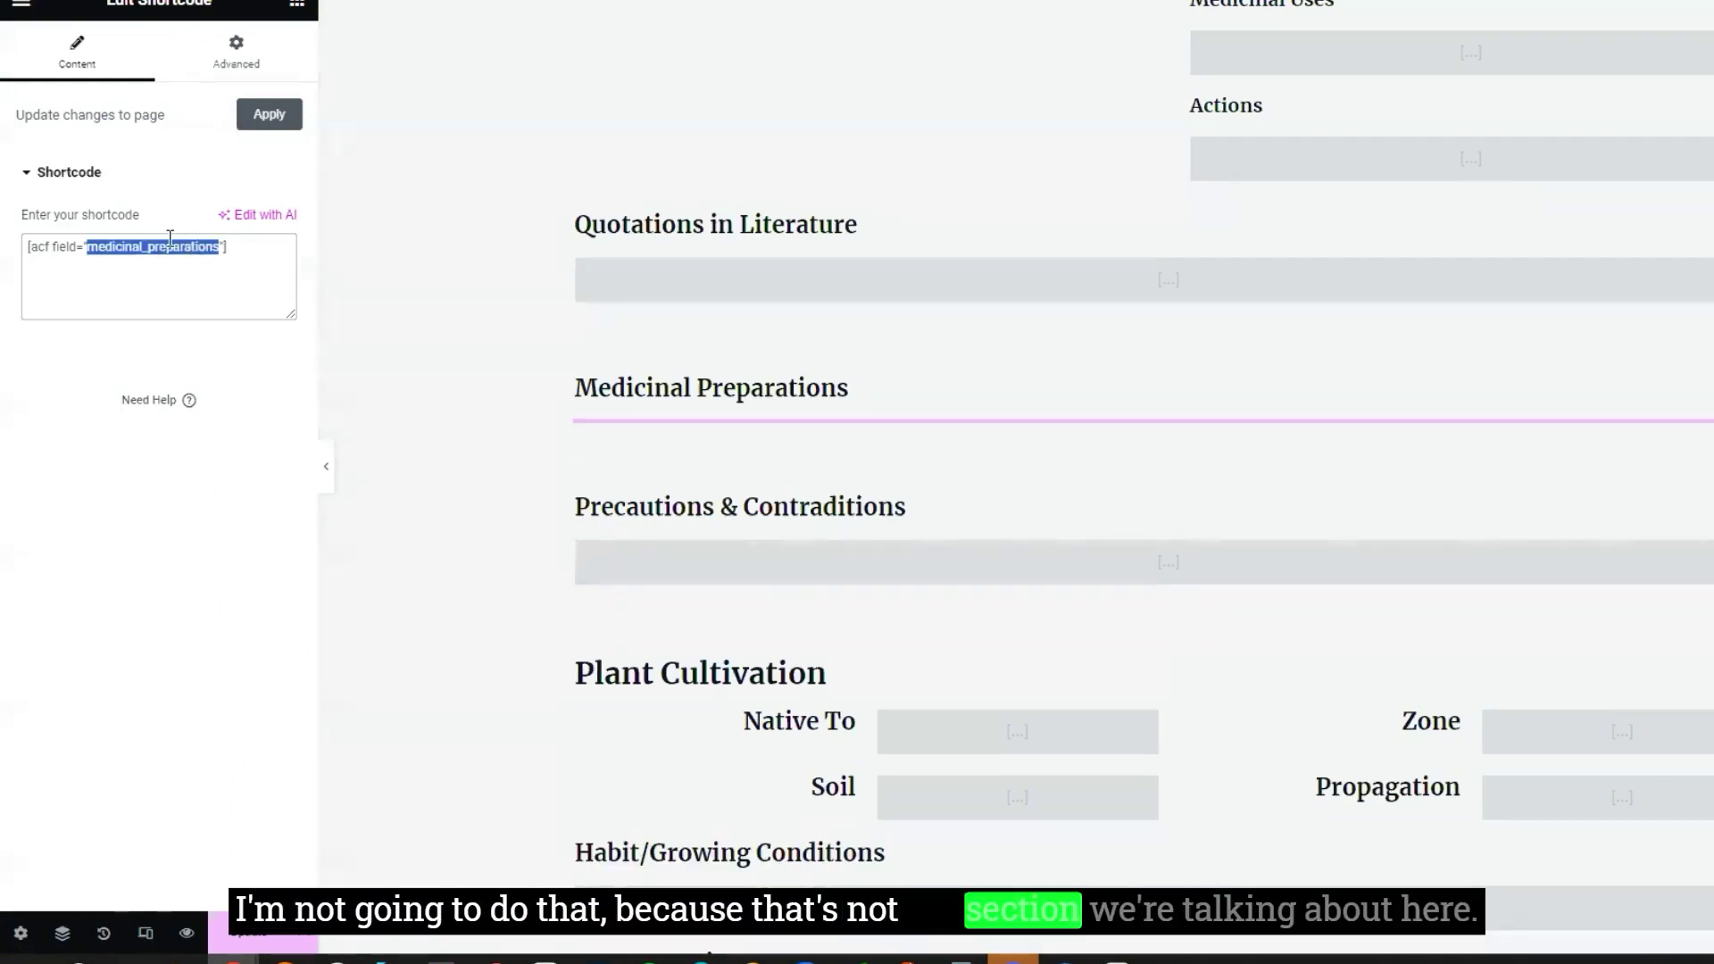
{"action": "left_click", "coordinate": [238, 252]}
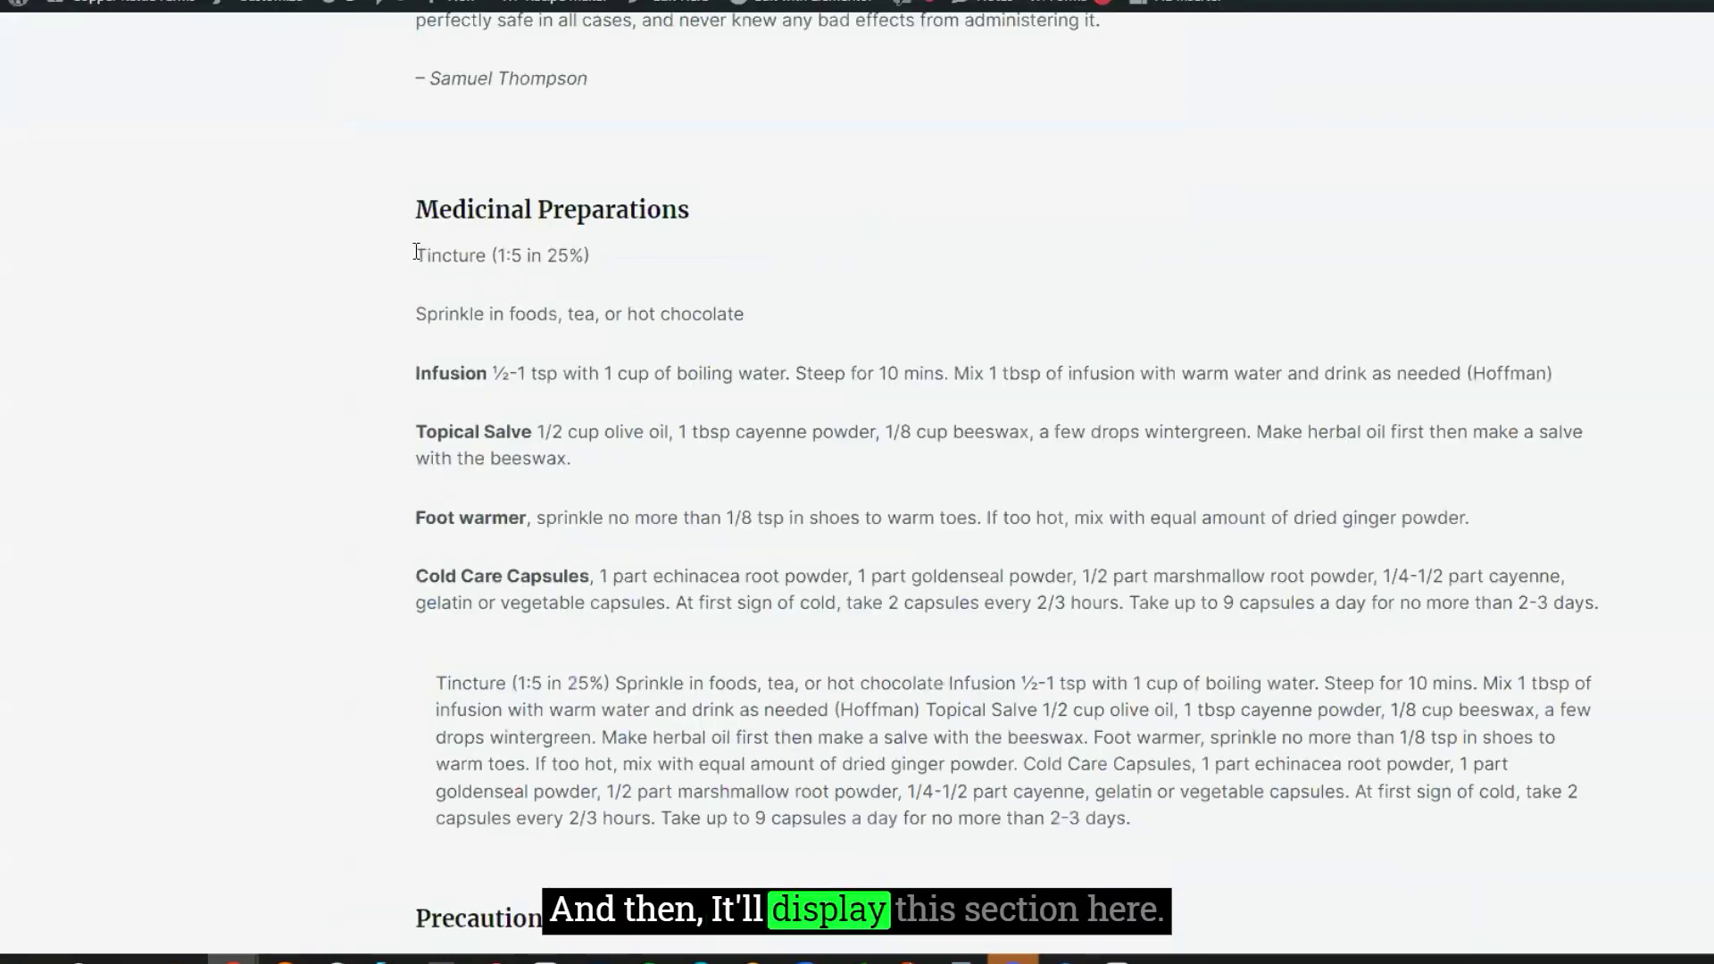
- Highlight the formatted Medicinal Preparations text, then click Update in Elementor
{"action": "left_click_drag", "start_coordinate": [416, 254], "coordinate": [1606, 604]}
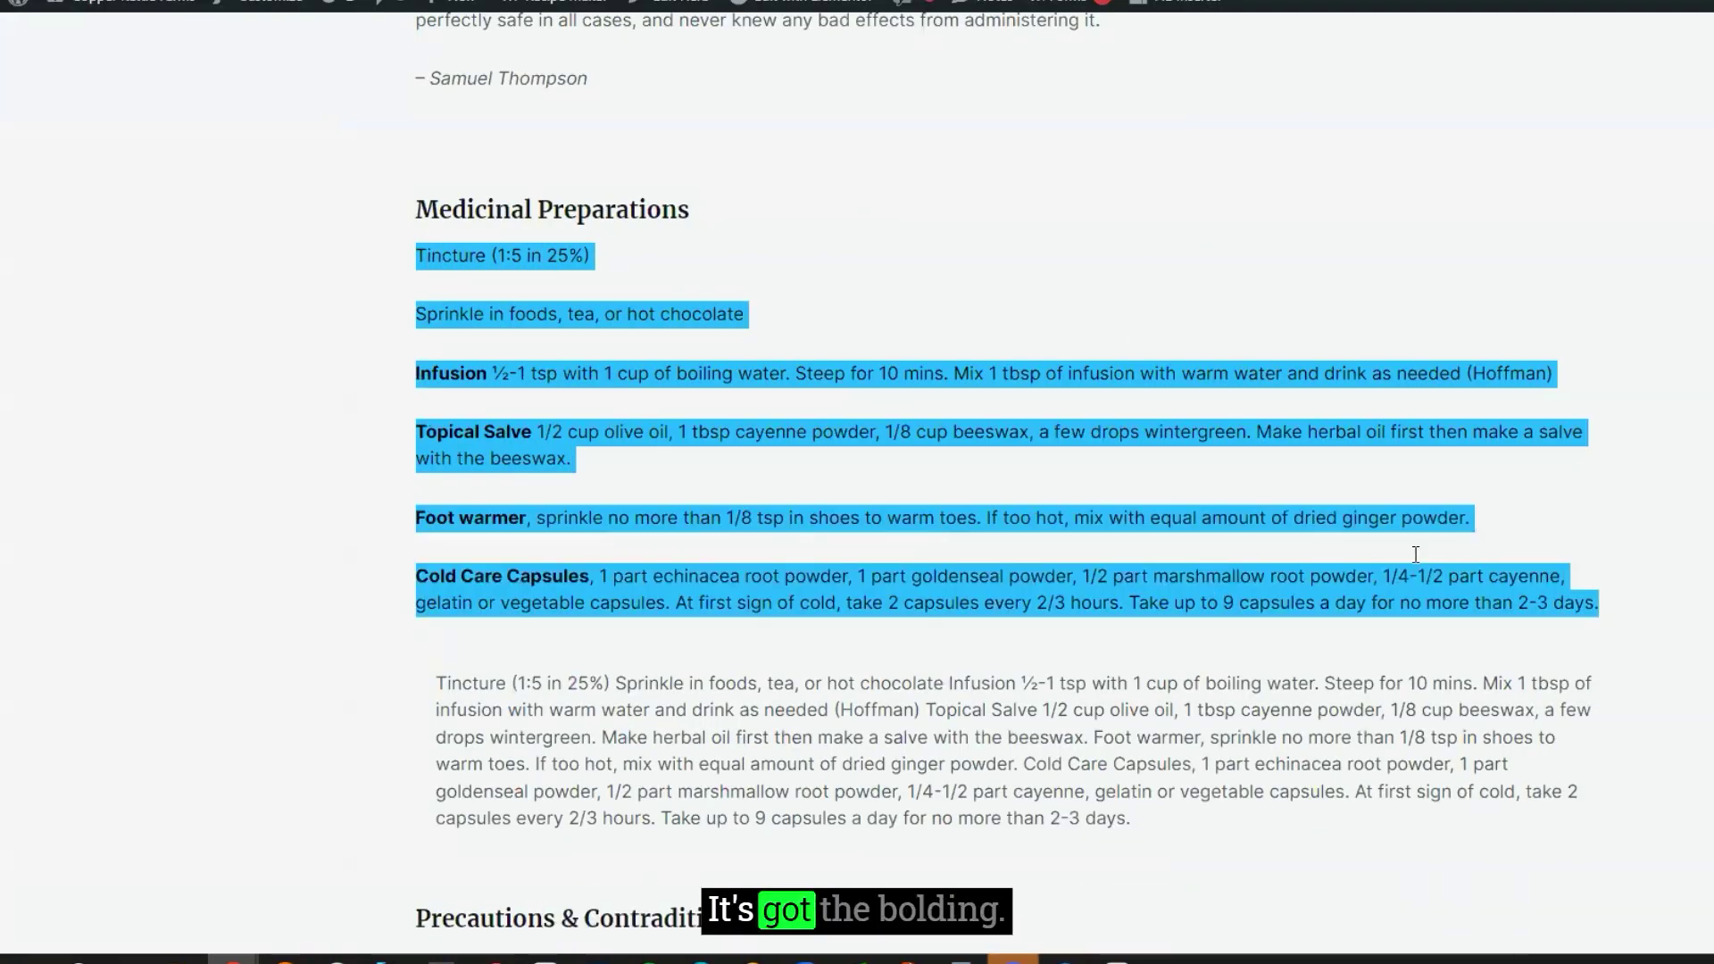
{"action": "left_click", "coordinate": [550, 449]}
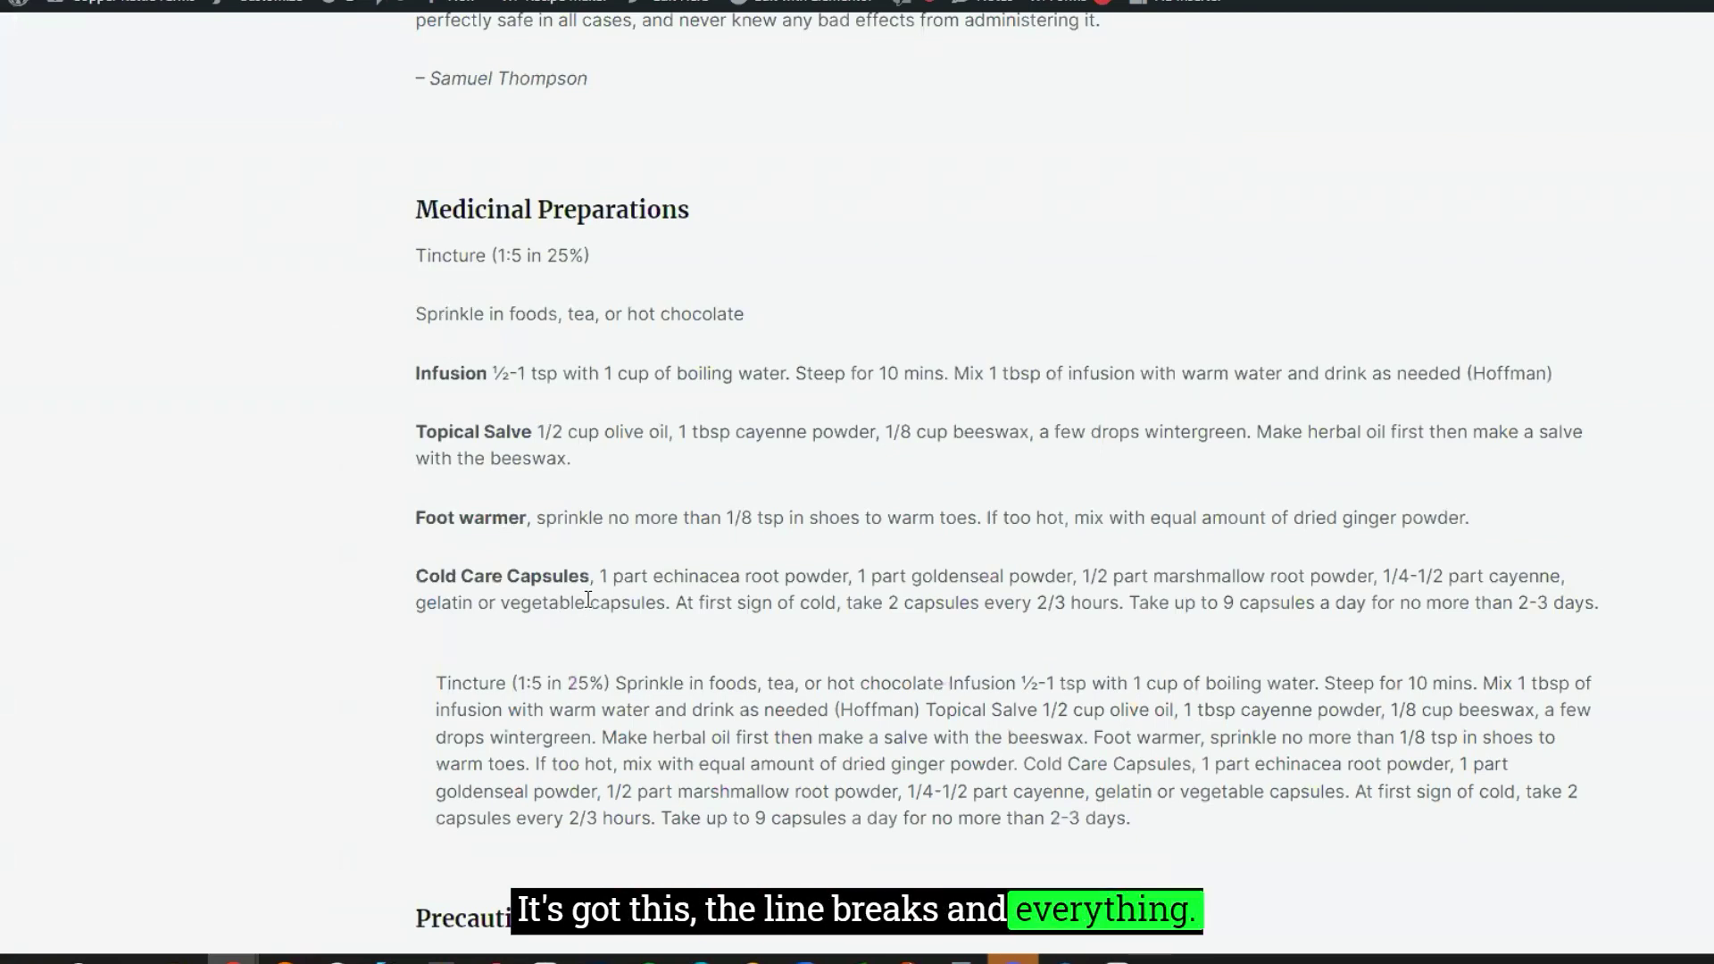
{"action": "key", "text": "ctrl+Tab"}
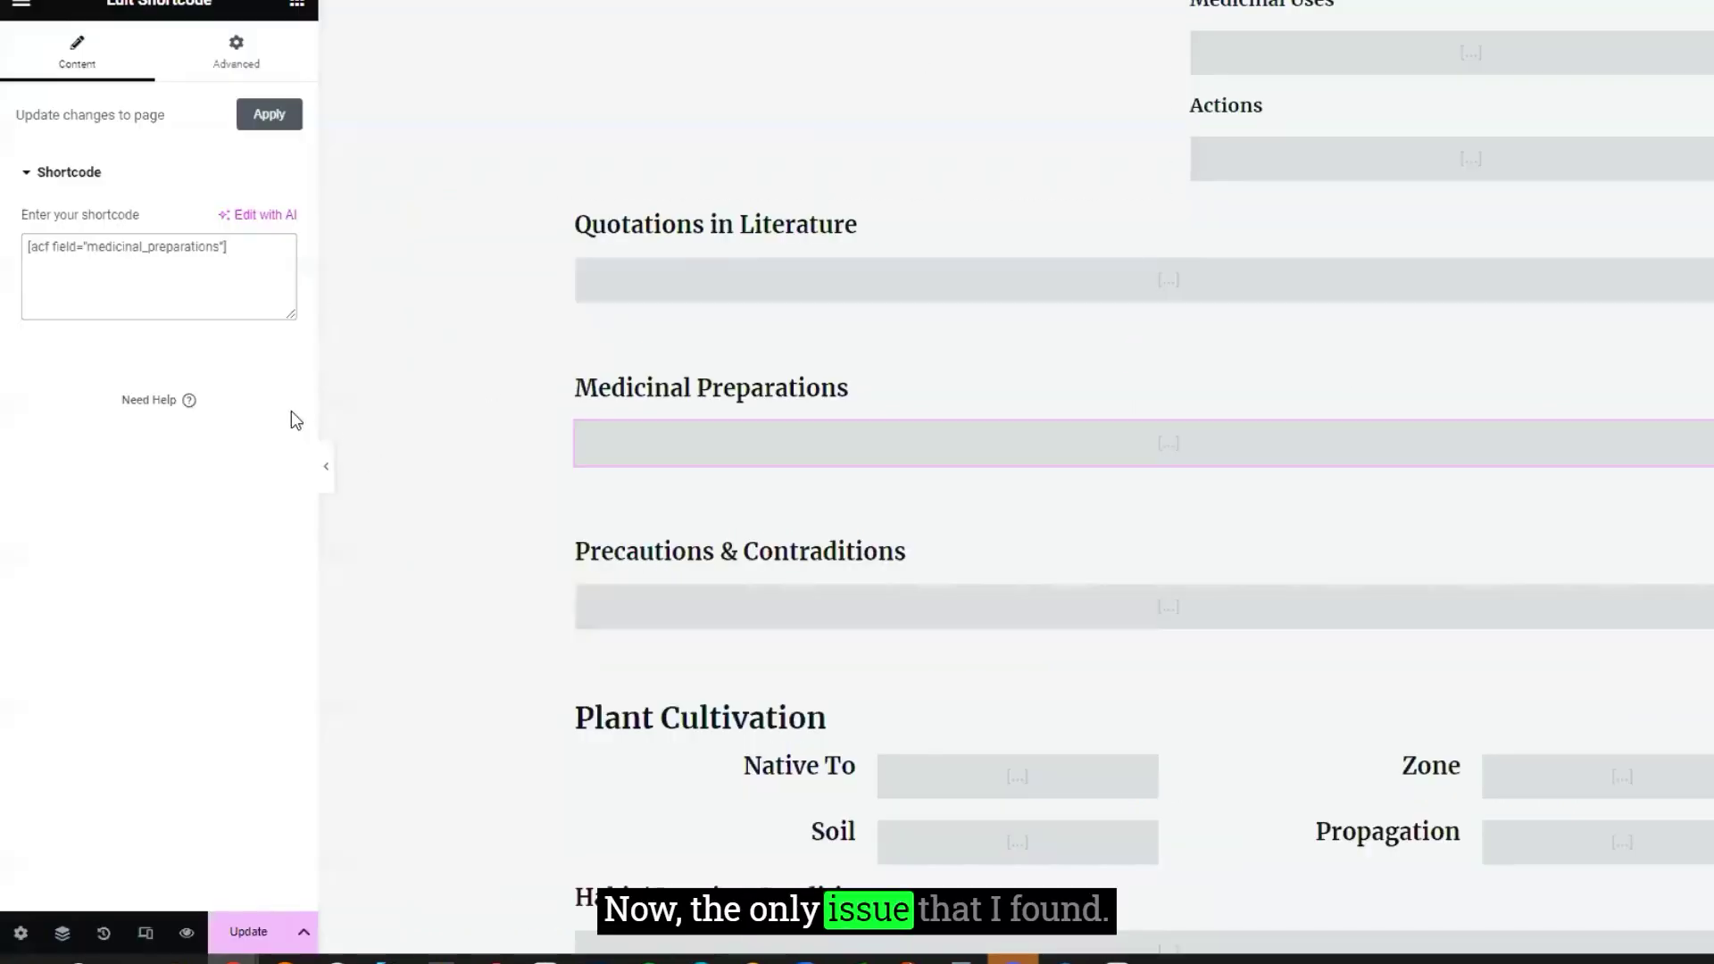
{"action": "left_click", "coordinate": [253, 942]}
- On the live herb page, highlight the ID numbers shown under Specific Indications
{"action": "key", "text": "ctrl+Tab"}
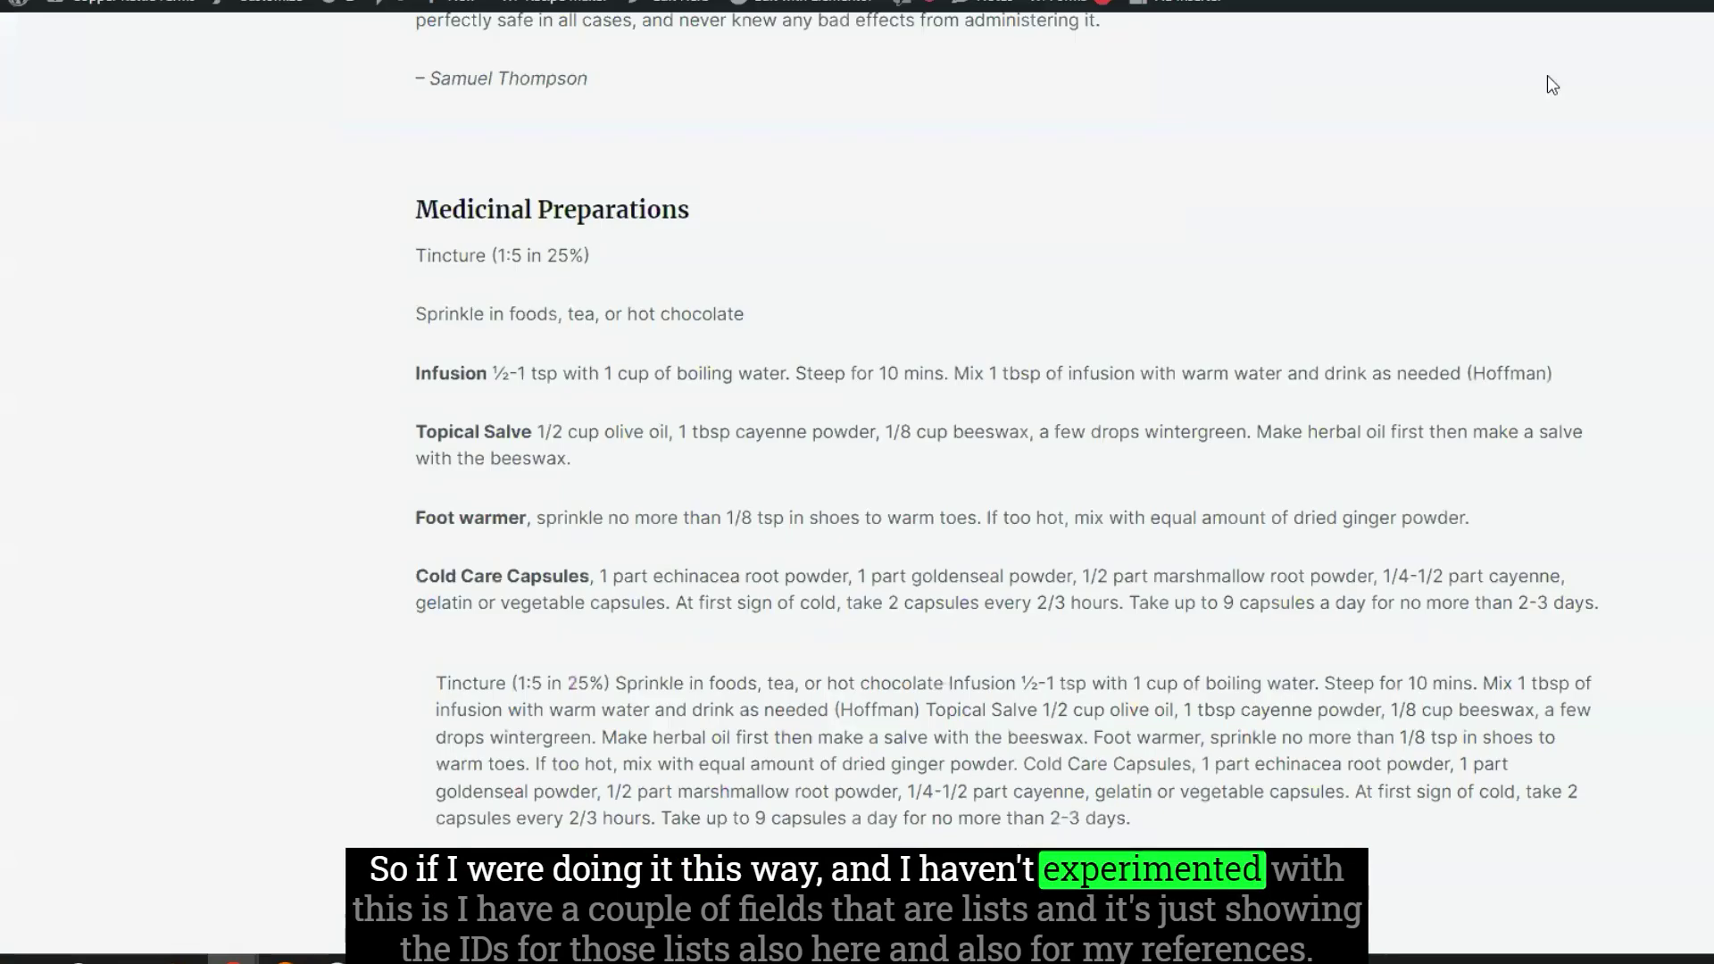
{"action": "scroll", "coordinate": [1245, 486], "scroll_direction": "up", "scroll_amount": 10}
{"action": "scroll", "coordinate": [1348, 492], "scroll_direction": "up", "scroll_amount": 5}
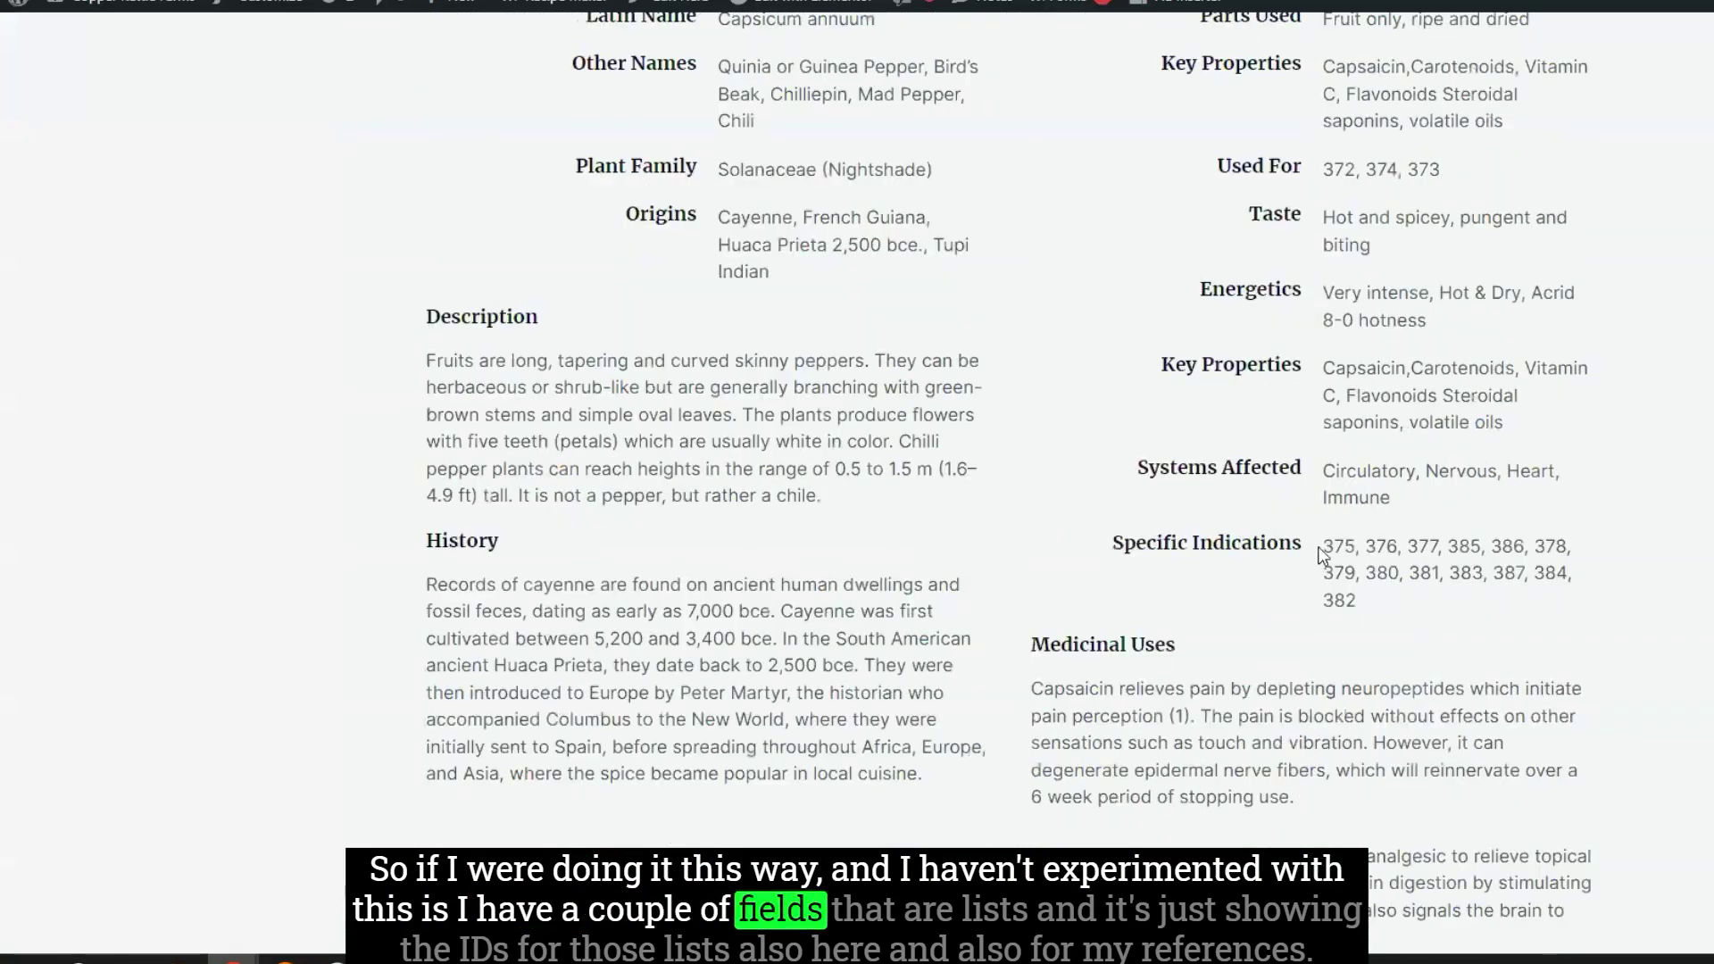
{"action": "left_click_drag", "start_coordinate": [1325, 547], "coordinate": [1380, 632]}
{"action": "left_click", "coordinate": [1380, 632]}
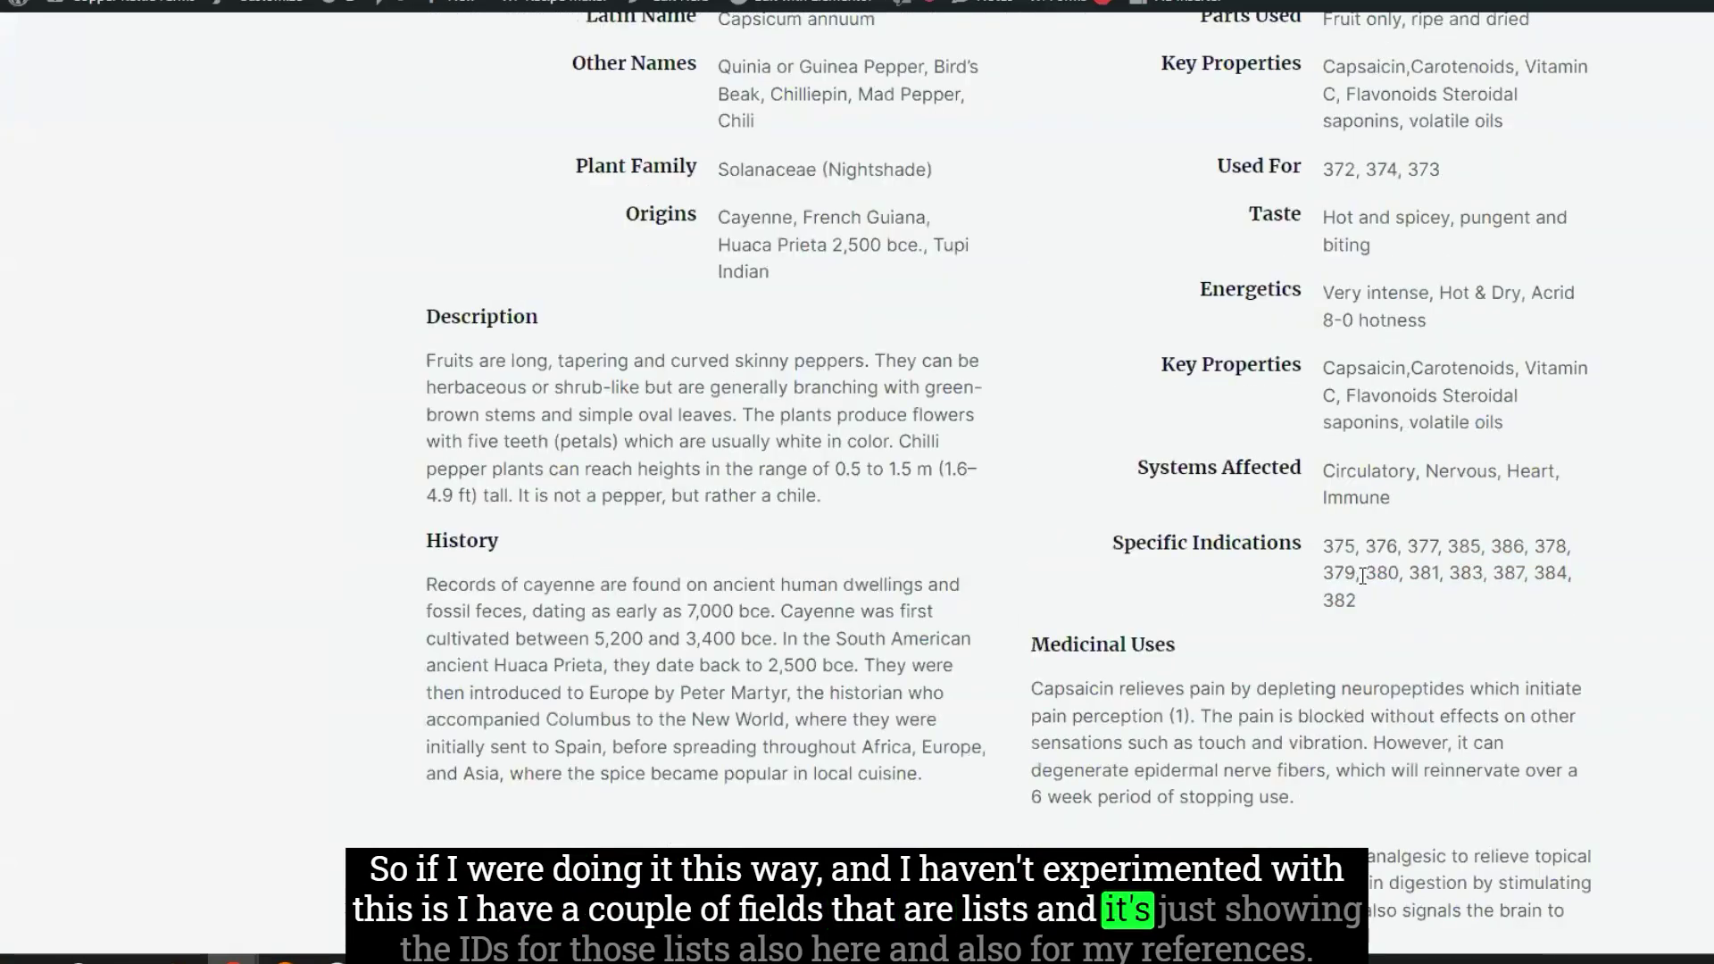
{"action": "left_click_drag", "start_coordinate": [1326, 546], "coordinate": [1386, 607]}
{"action": "scroll", "coordinate": [1384, 607], "scroll_direction": "up", "scroll_amount": 3}
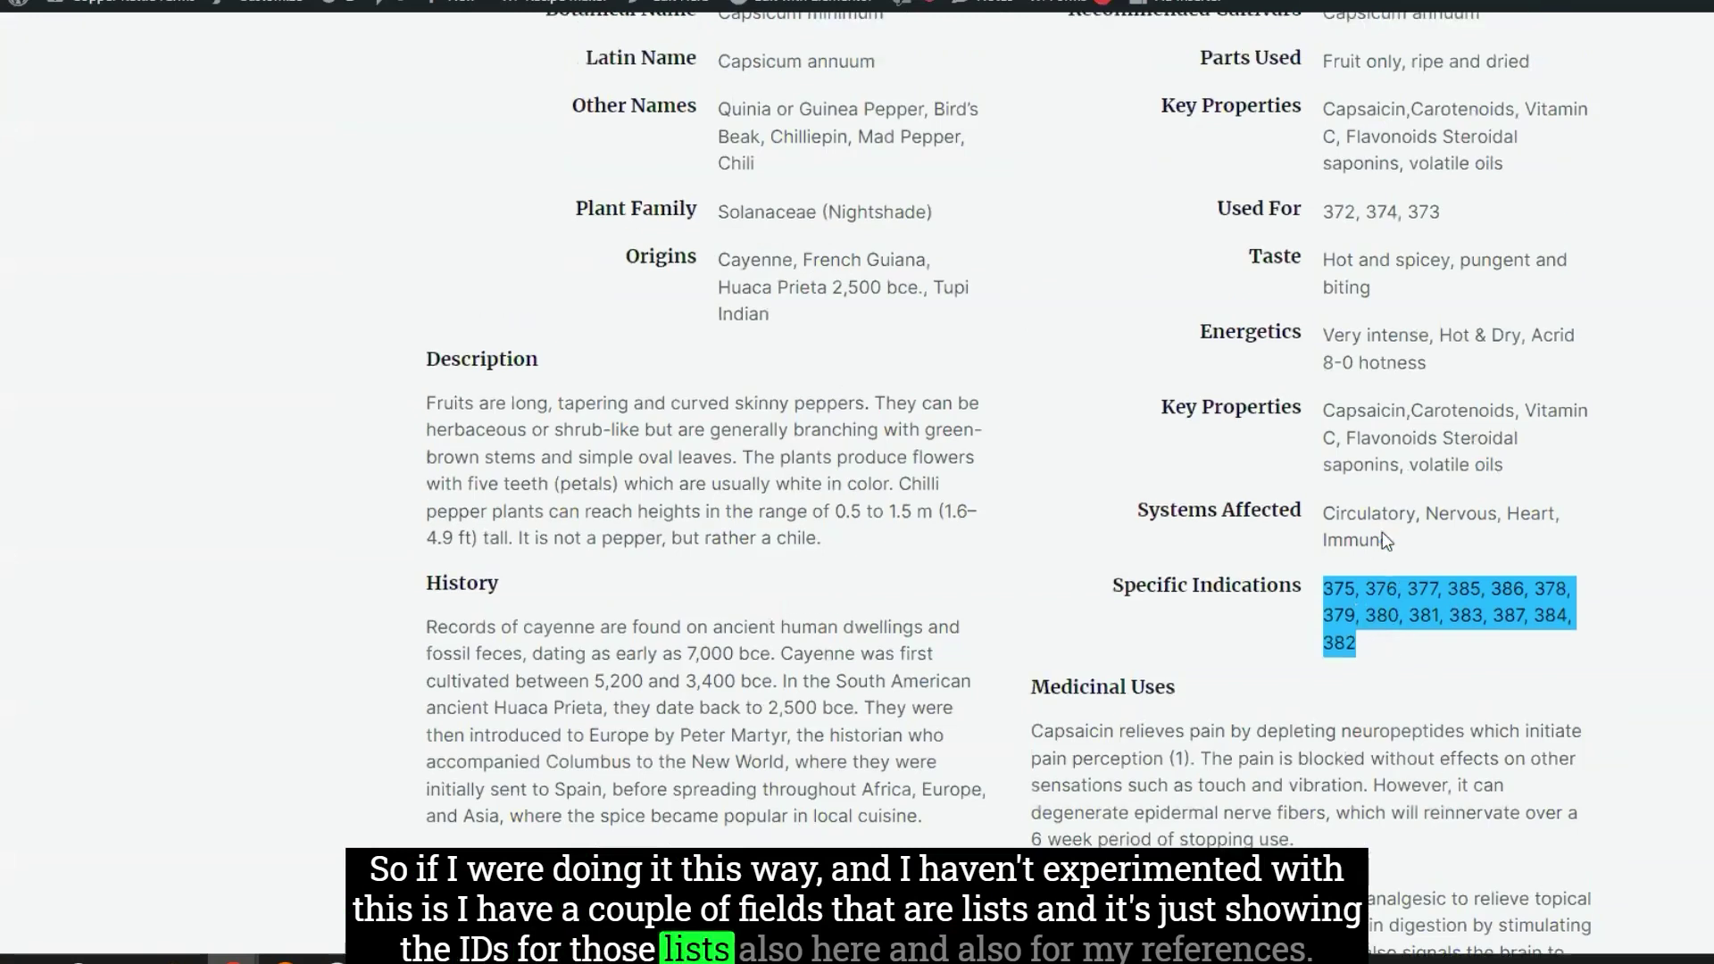
- Scroll through the page, selecting the References and Medicinal Preparations text to inspect the output
{"action": "left_click_drag", "start_coordinate": [1325, 381], "coordinate": [1391, 381]}
{"action": "scroll", "coordinate": [670, 710], "scroll_direction": "down", "scroll_amount": 20}
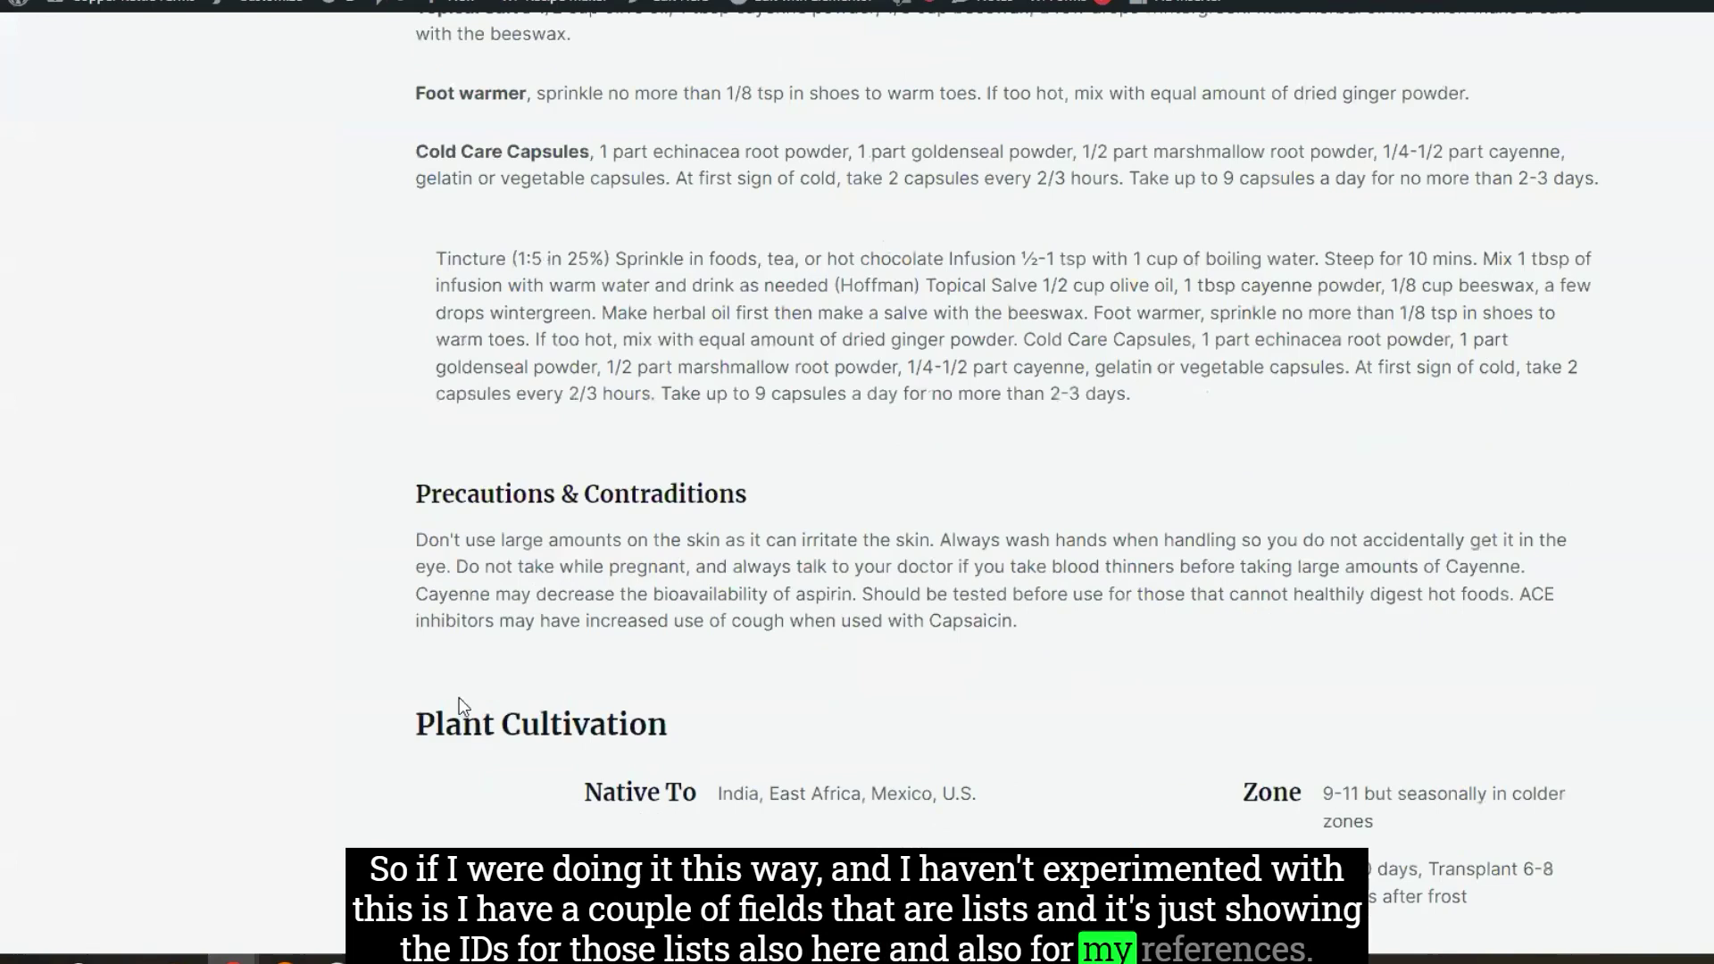
{"action": "scroll", "coordinate": [456, 710], "scroll_direction": "down", "scroll_amount": 15}
{"action": "left_click_drag", "start_coordinate": [412, 534], "coordinate": [720, 506]}
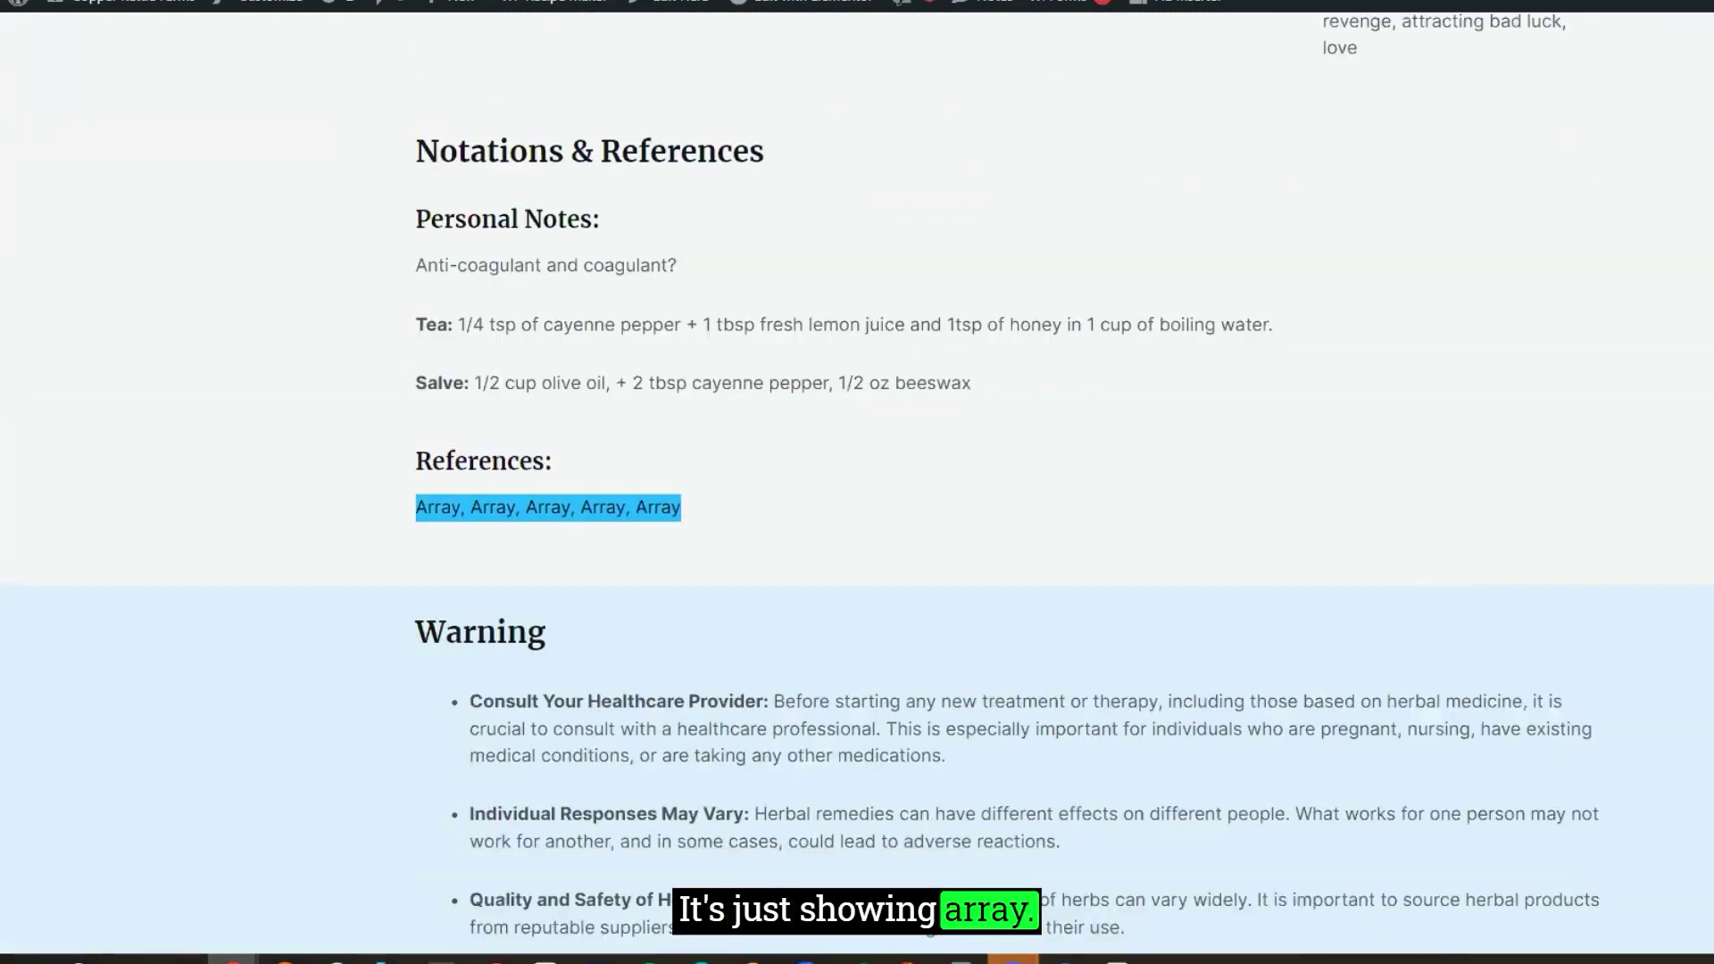
{"action": "scroll", "coordinate": [681, 414], "scroll_direction": "up", "scroll_amount": 3}
{"action": "left_click_drag", "start_coordinate": [983, 597], "coordinate": [419, 470]}
{"action": "scroll", "coordinate": [748, 496], "scroll_direction": "up", "scroll_amount": 12}
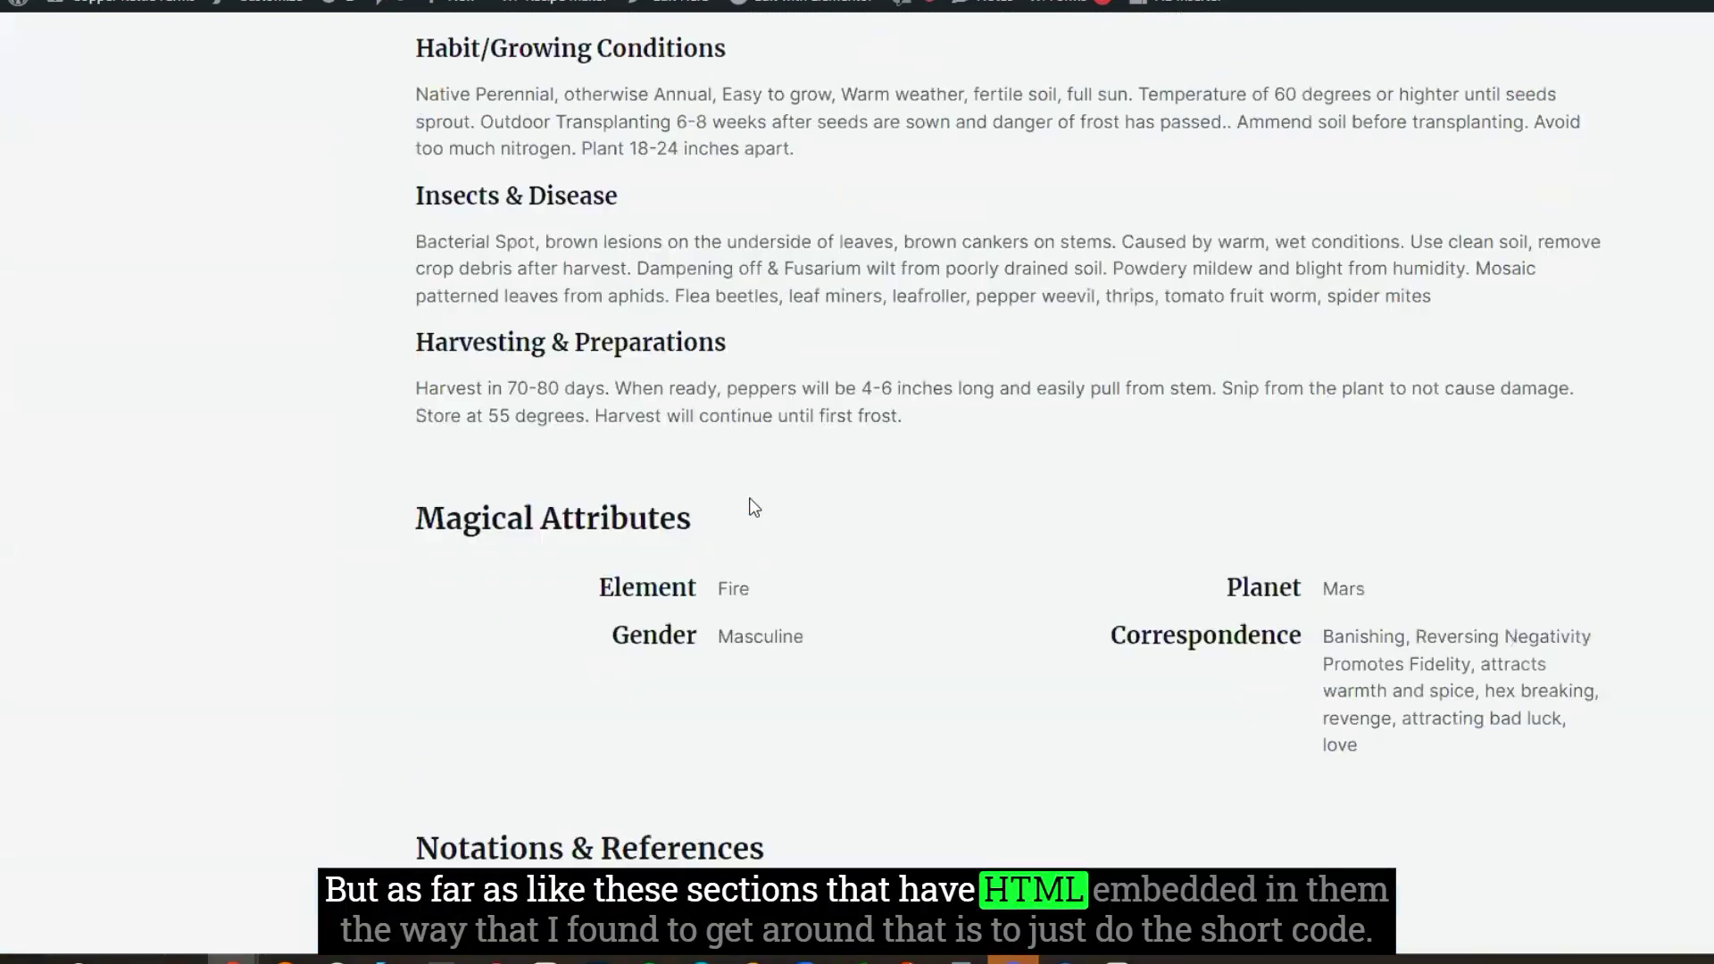
{"action": "scroll", "coordinate": [728, 542], "scroll_direction": "up", "scroll_amount": 7}
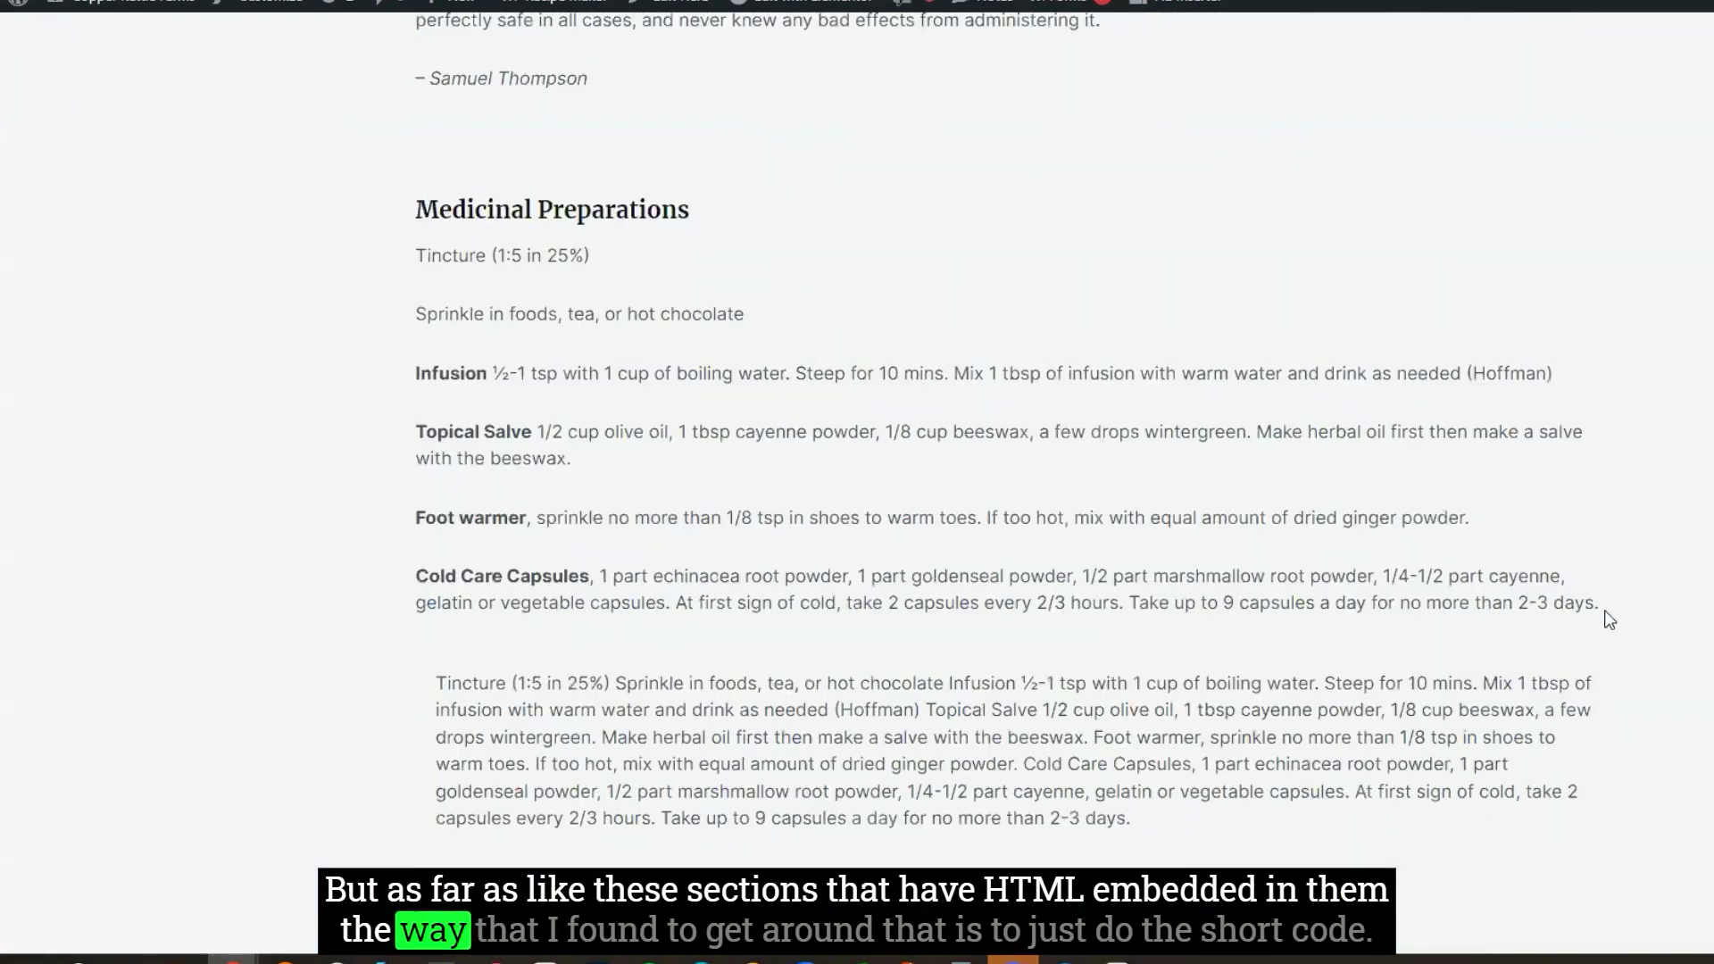
{"action": "left_click_drag", "start_coordinate": [1607, 613], "coordinate": [421, 258]}
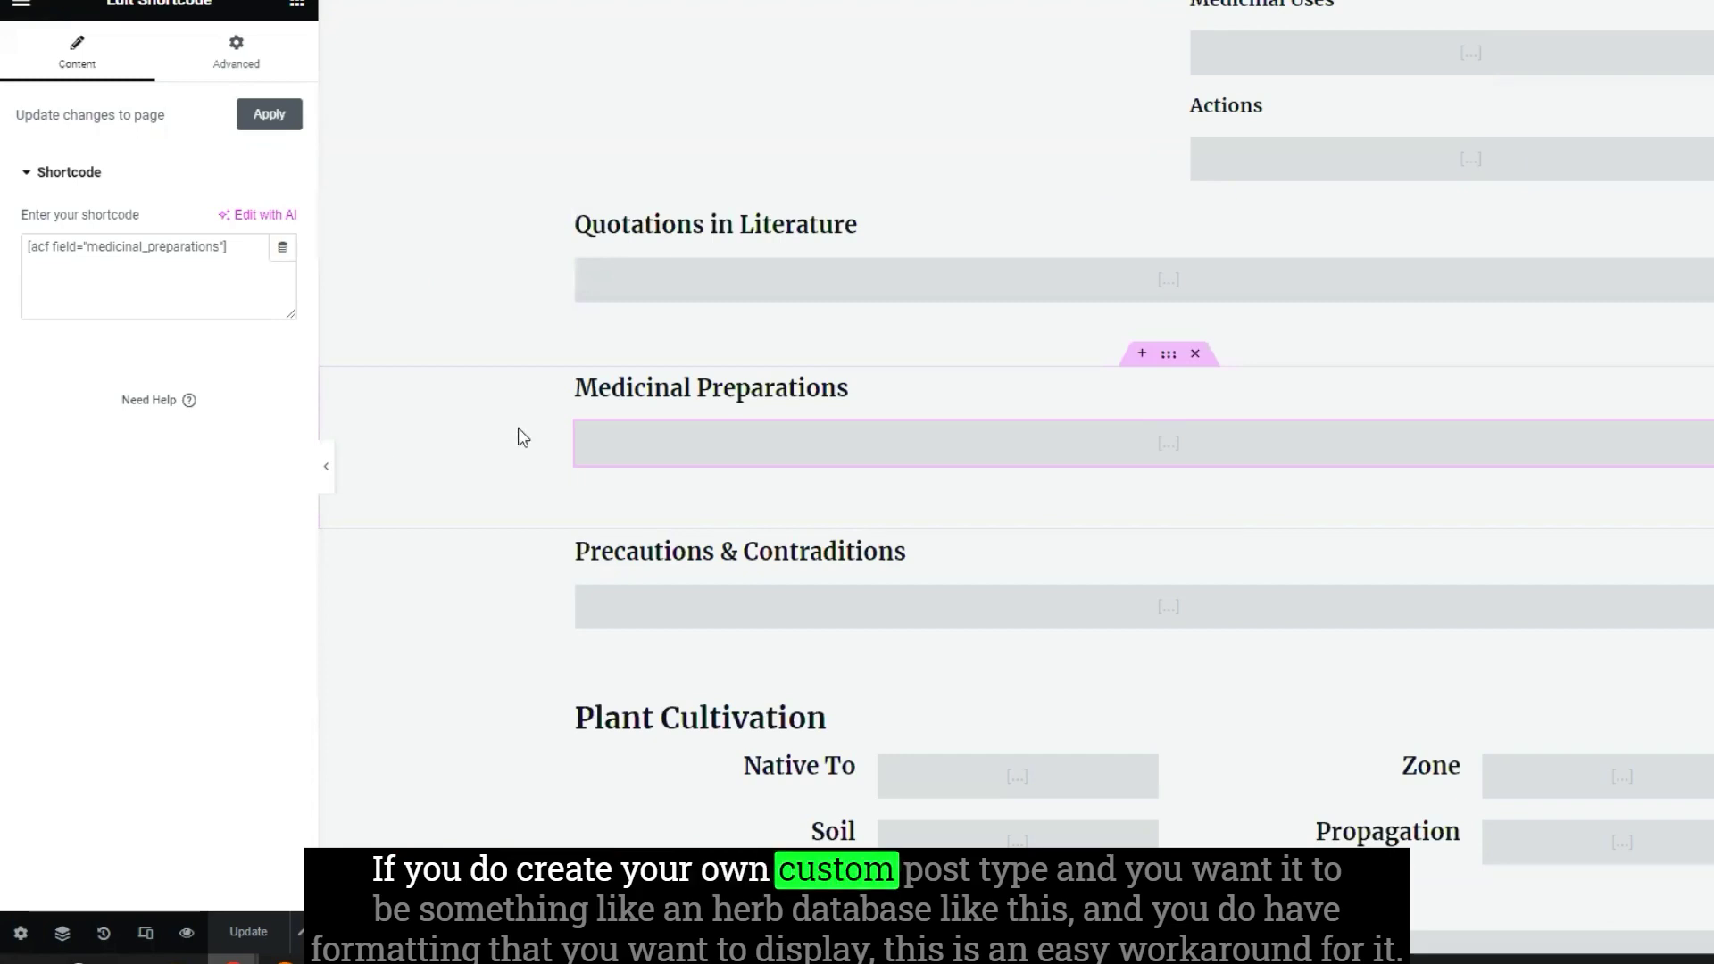
- Inspect the Gender, Personal Notes and Zone shortcode widgets, including [acf field="zone"]
{"action": "scroll", "coordinate": [518, 433], "scroll_direction": "up", "scroll_amount": 10}
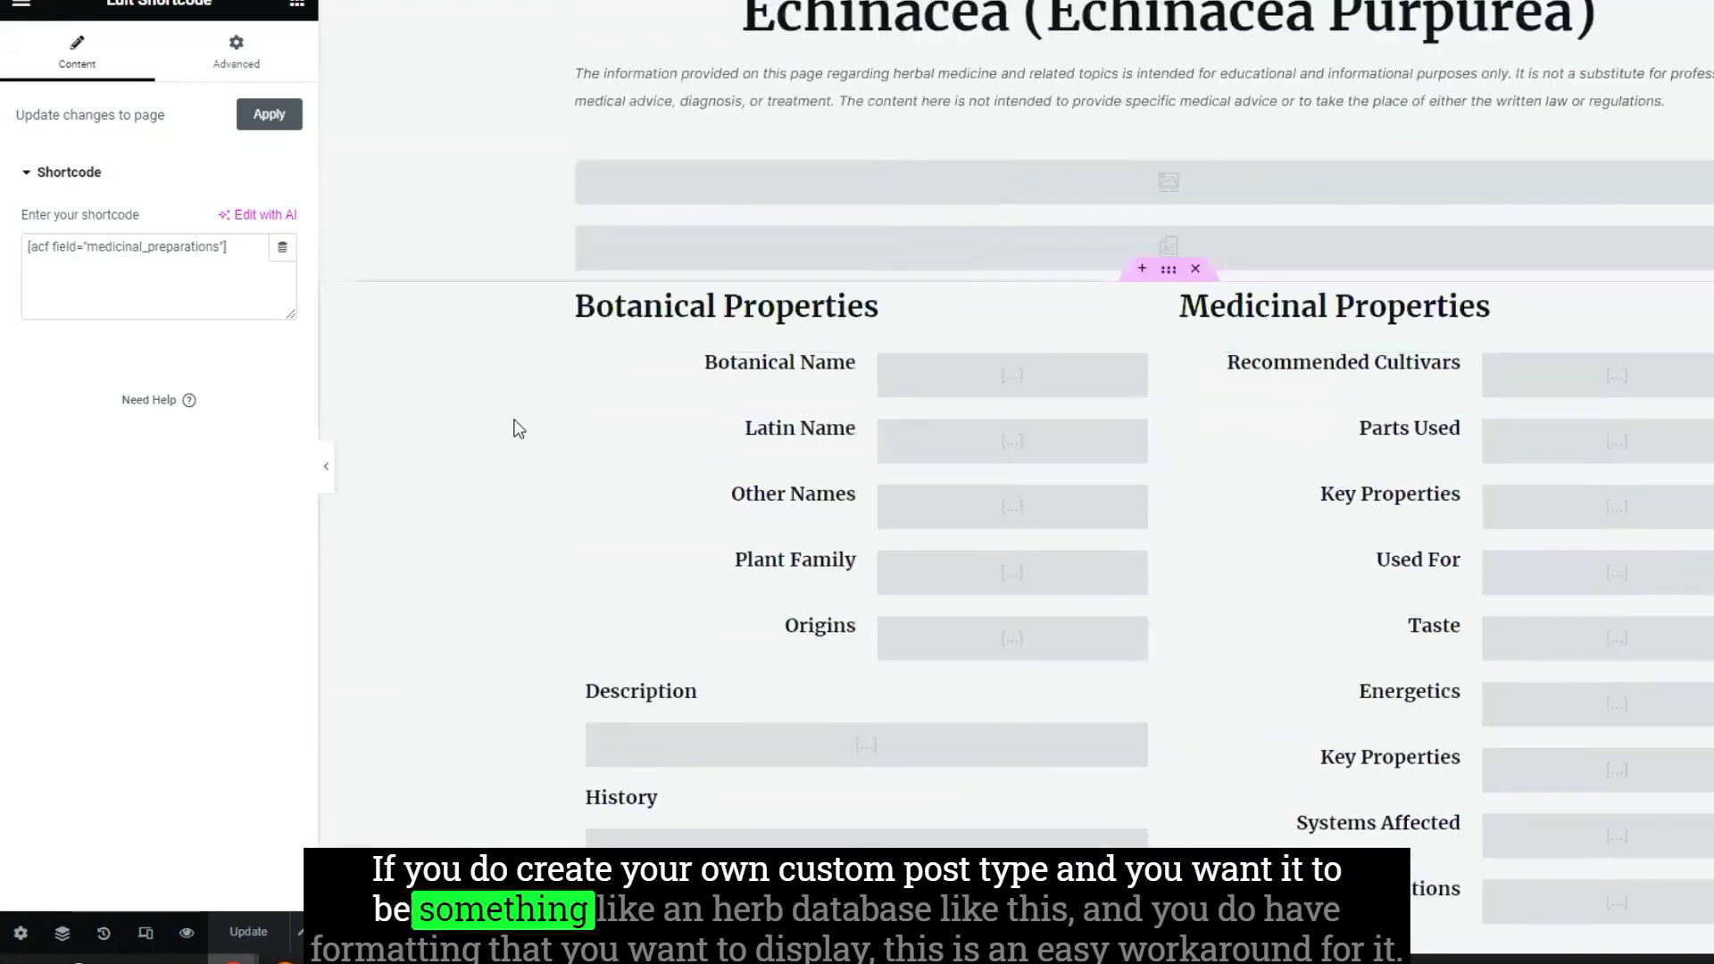
{"action": "scroll", "coordinate": [529, 546], "scroll_direction": "down", "scroll_amount": 1}
{"action": "scroll", "coordinate": [527, 544], "scroll_direction": "down", "scroll_amount": 15}
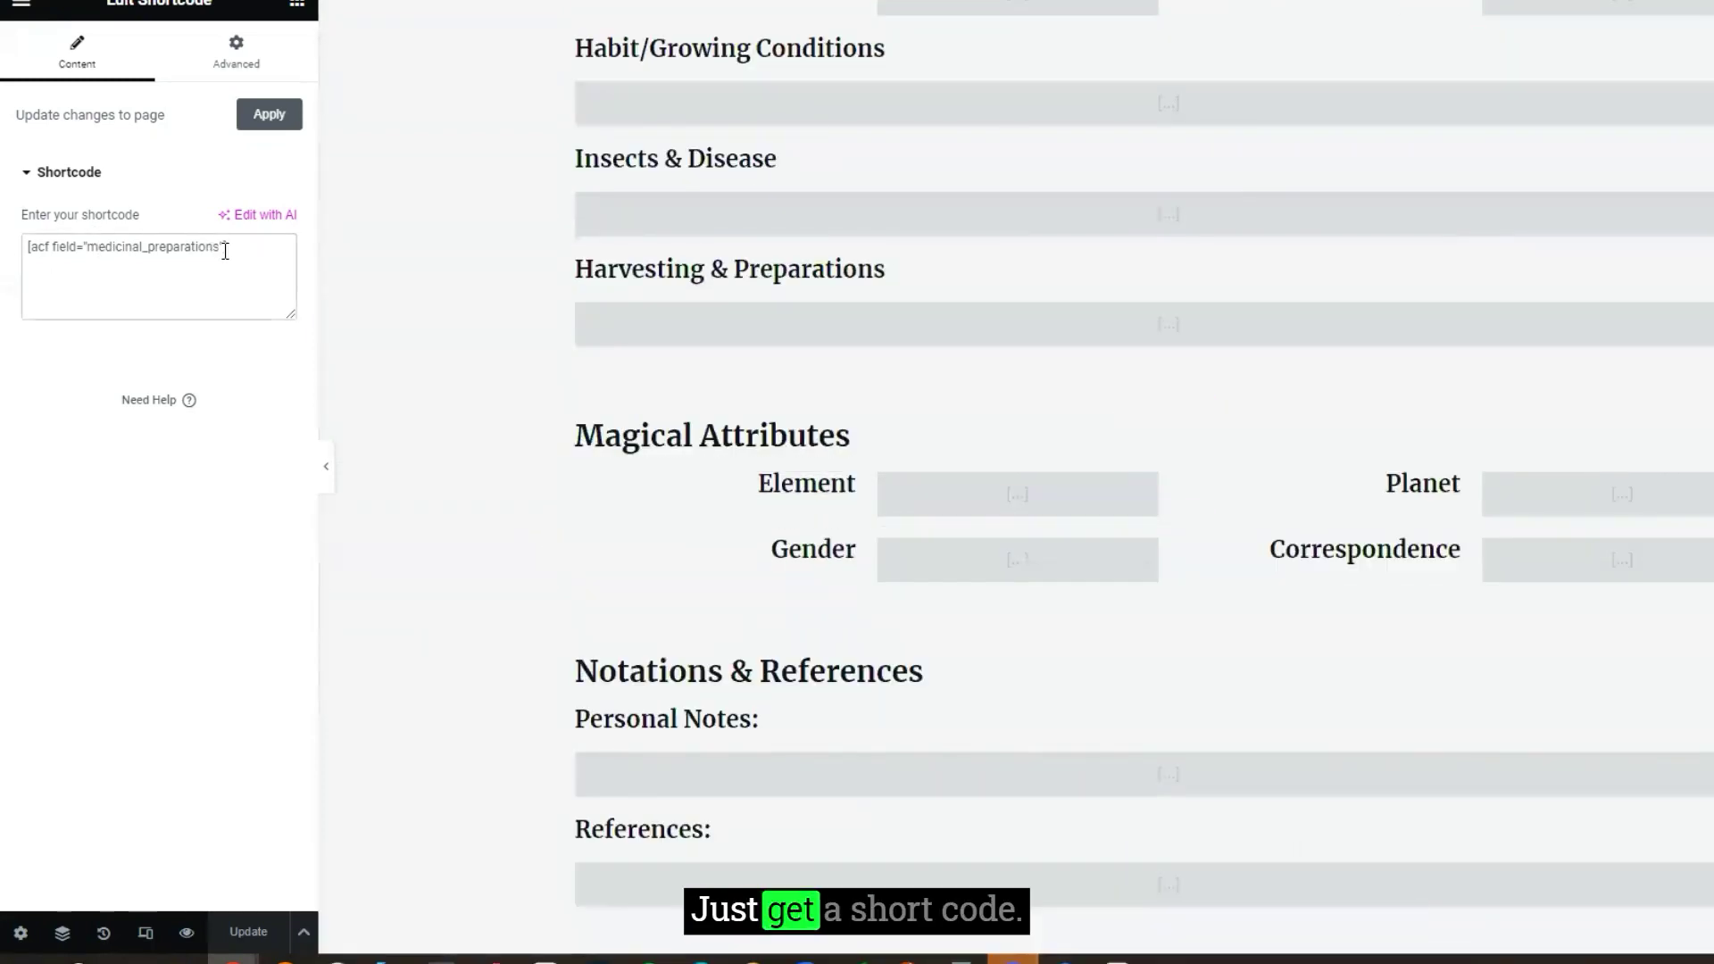
{"action": "left_click_drag", "start_coordinate": [130, 252], "coordinate": [52, 248]}
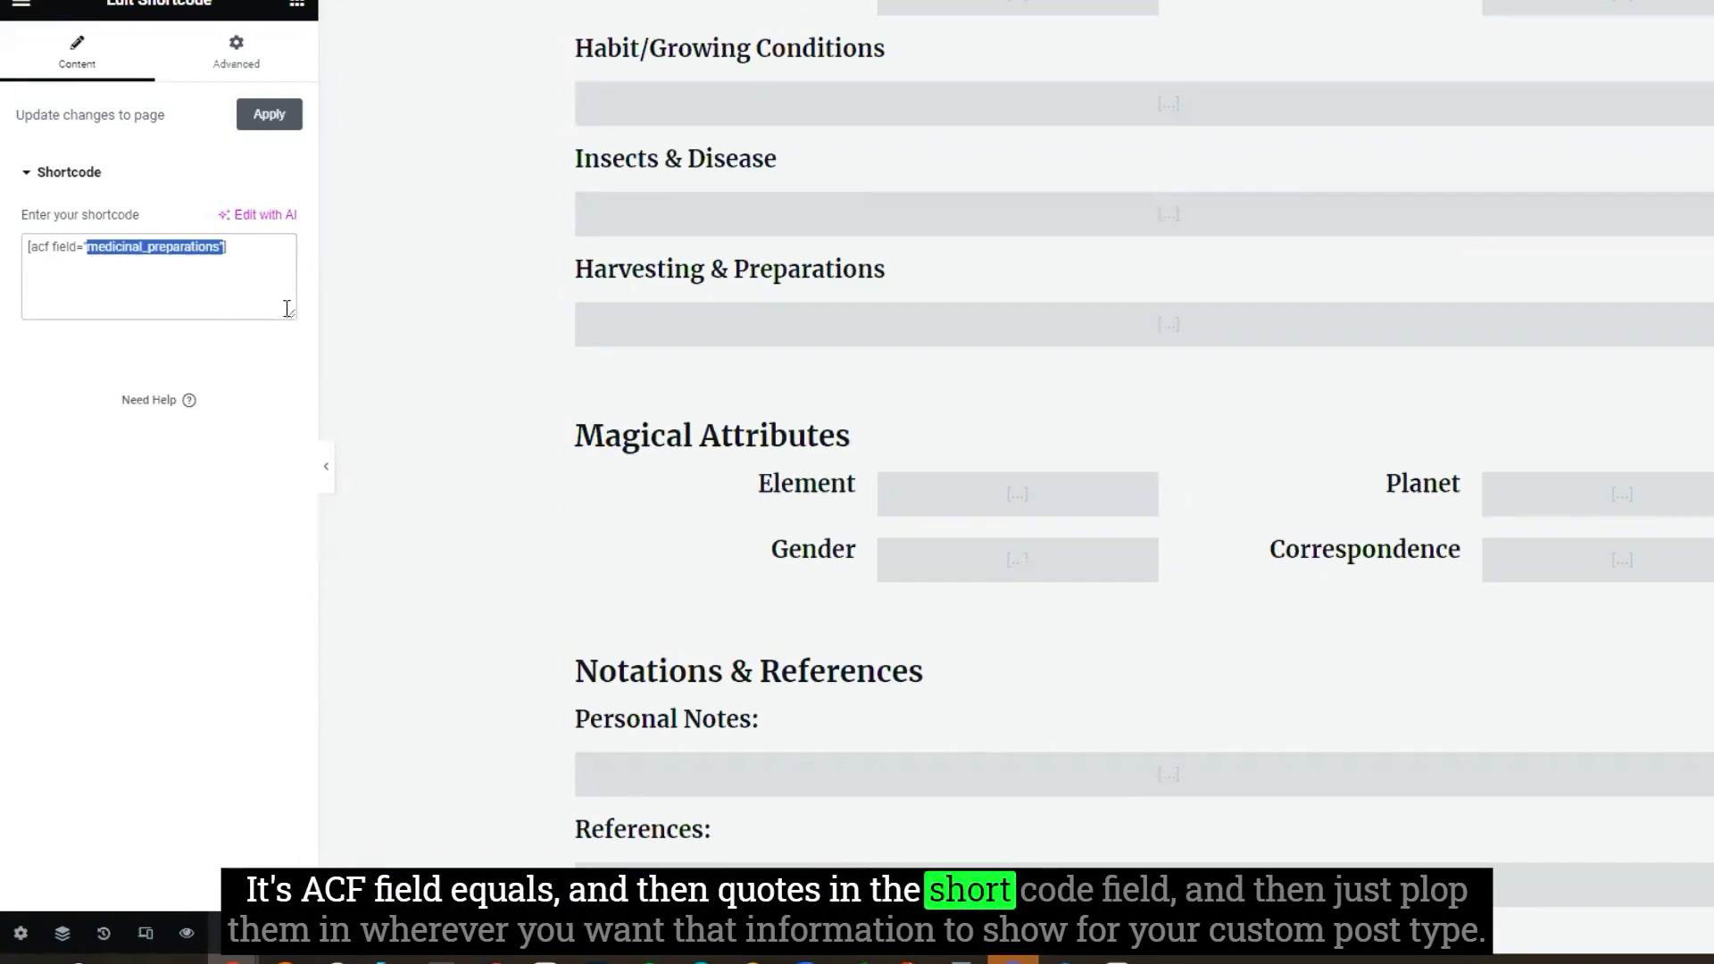
{"action": "left_click", "coordinate": [1010, 571]}
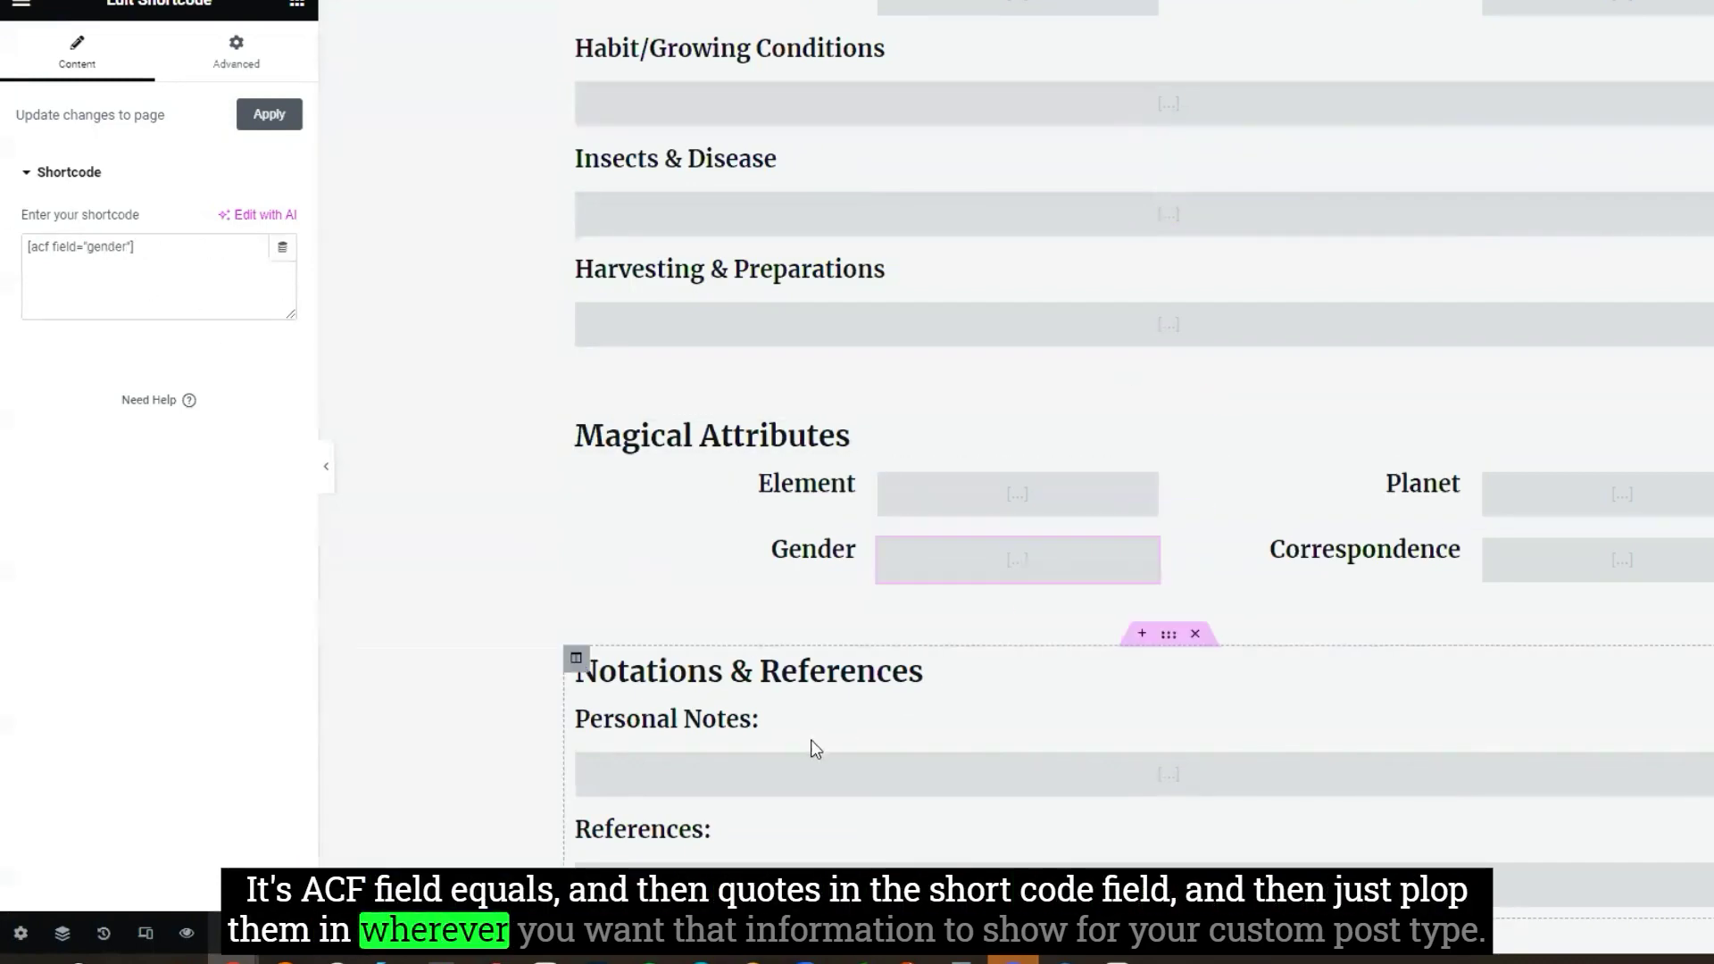
{"action": "left_click", "coordinate": [768, 773]}
{"action": "scroll", "coordinate": [682, 708], "scroll_direction": "down", "scroll_amount": 7}
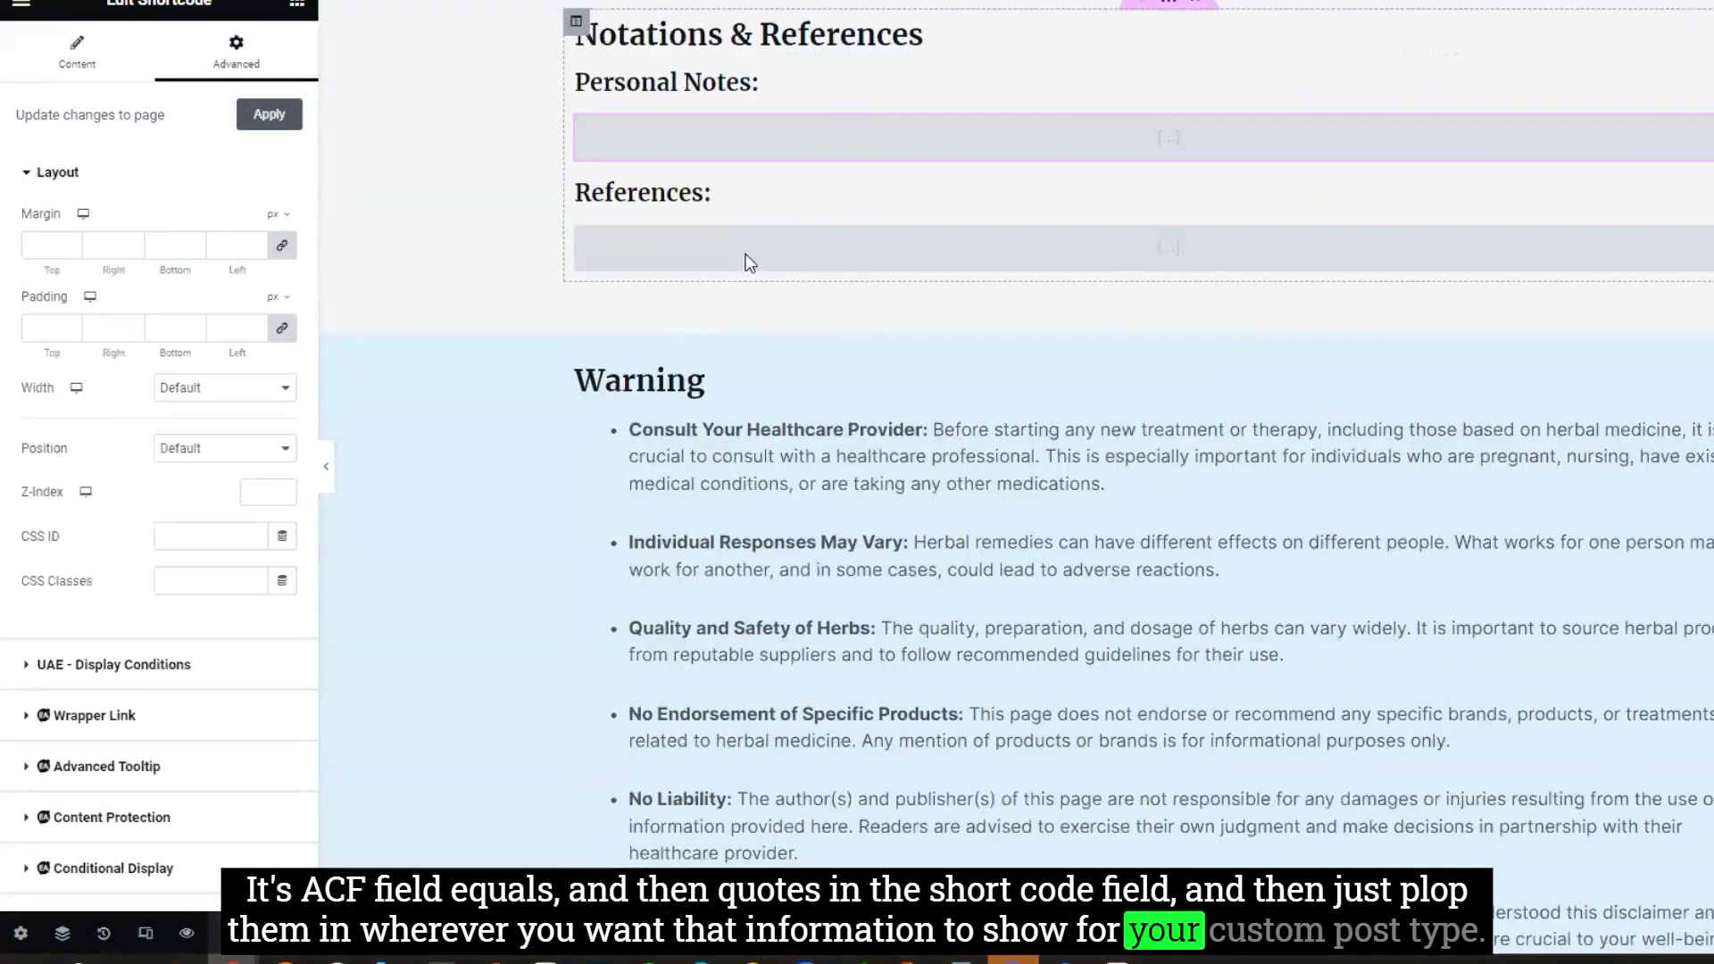
{"action": "scroll", "coordinate": [746, 259], "scroll_direction": "up", "scroll_amount": 10}
{"action": "left_click", "coordinate": [1604, 366]}
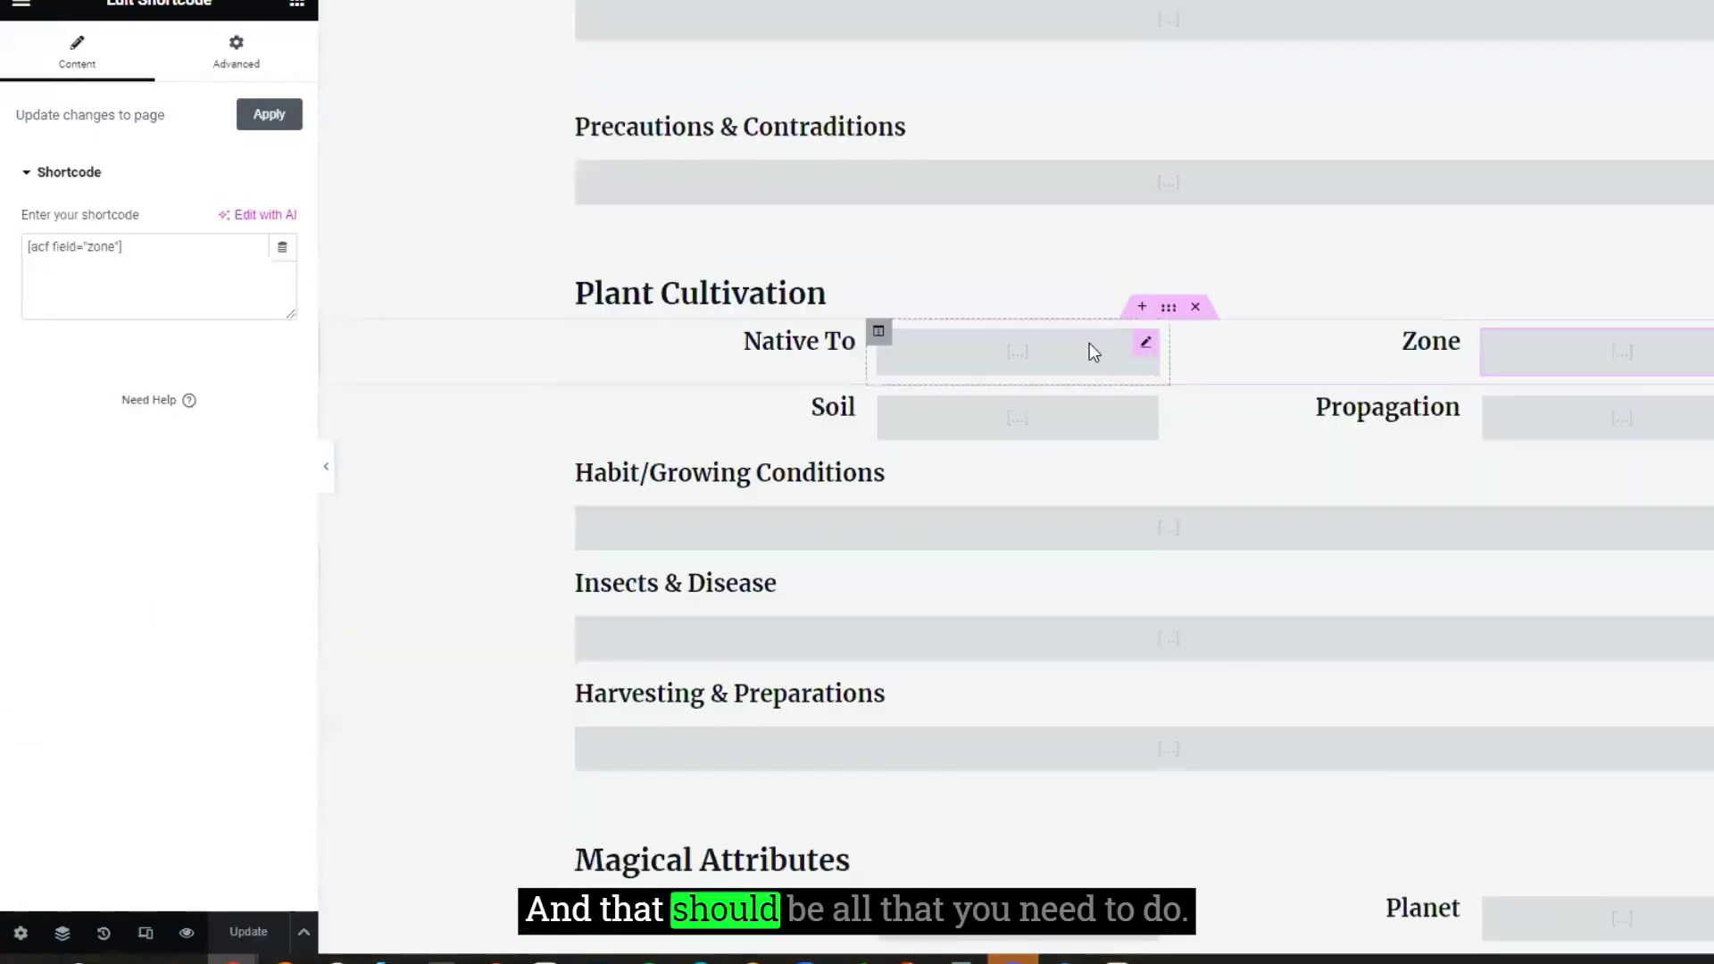